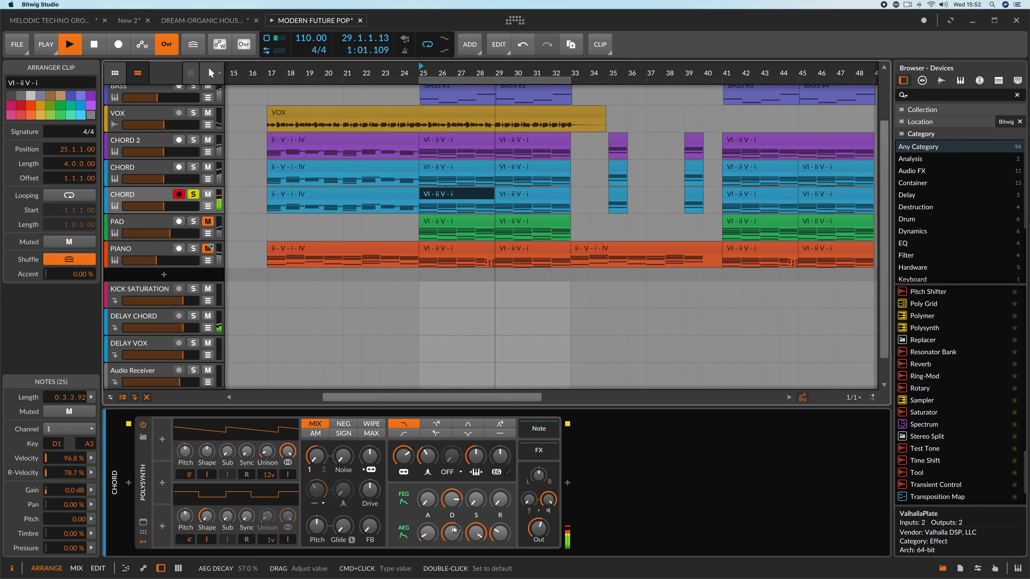
# - Try the Polysynth's oscillator 1 with a single unison voice, and return it to 12 voices during playback
pyautogui.press('space')
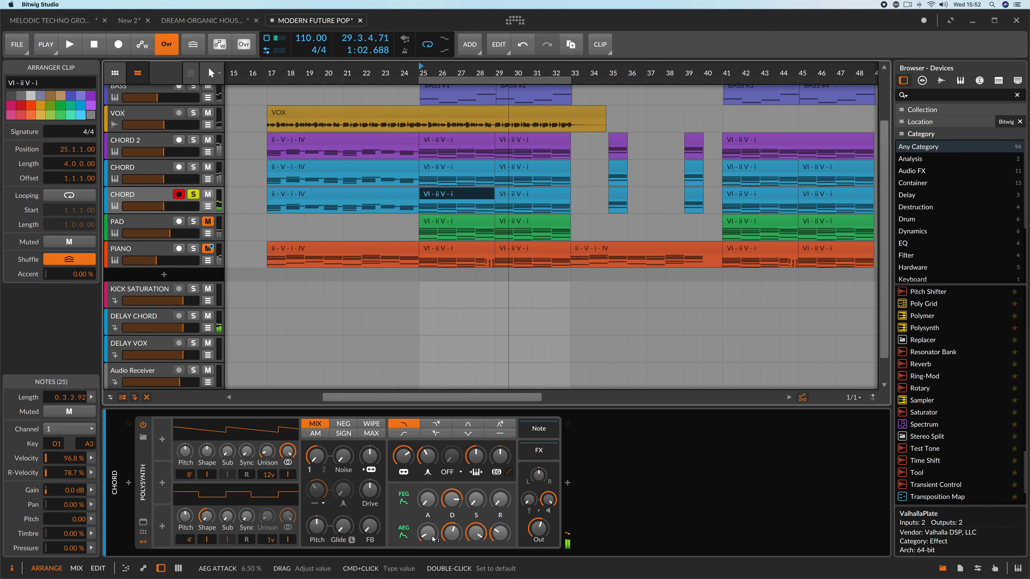
pyautogui.doubleClick(270, 475)
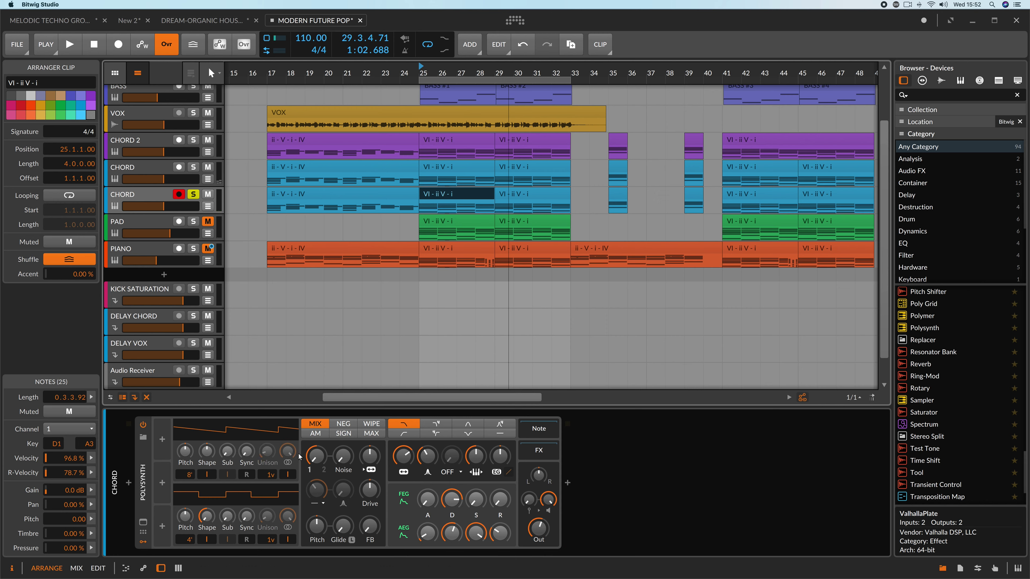
pyautogui.press('space')
pyautogui.moveTo(270, 476); pyautogui.dragTo(270, 456)
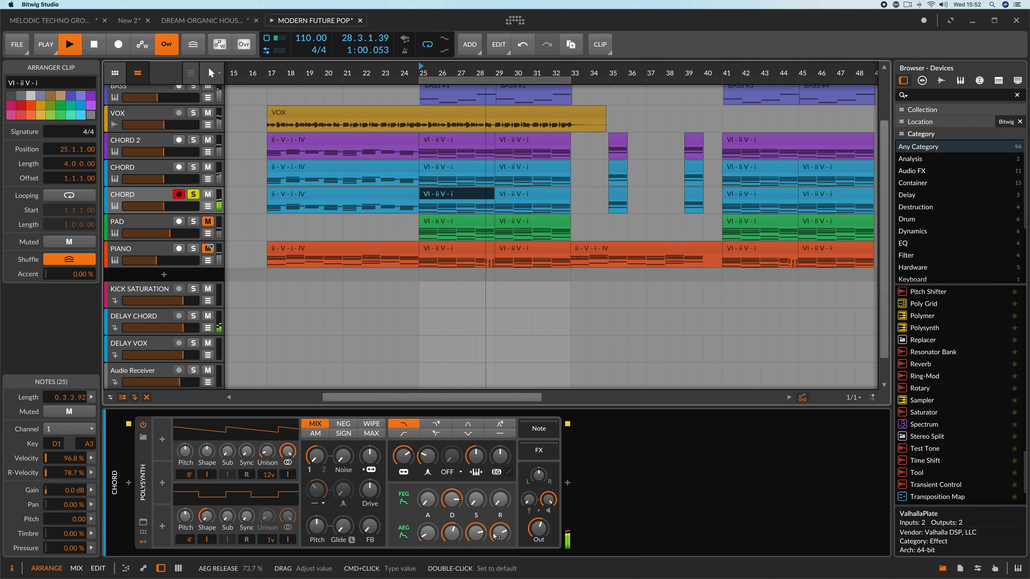
# - Adjust the amp envelope release and filter envelope decay, and set the filter envelope depth to +44.80 st
pyautogui.moveTo(500, 533); pyautogui.dragTo(500, 521)
pyautogui.moveTo(452, 499); pyautogui.dragTo(451, 529)
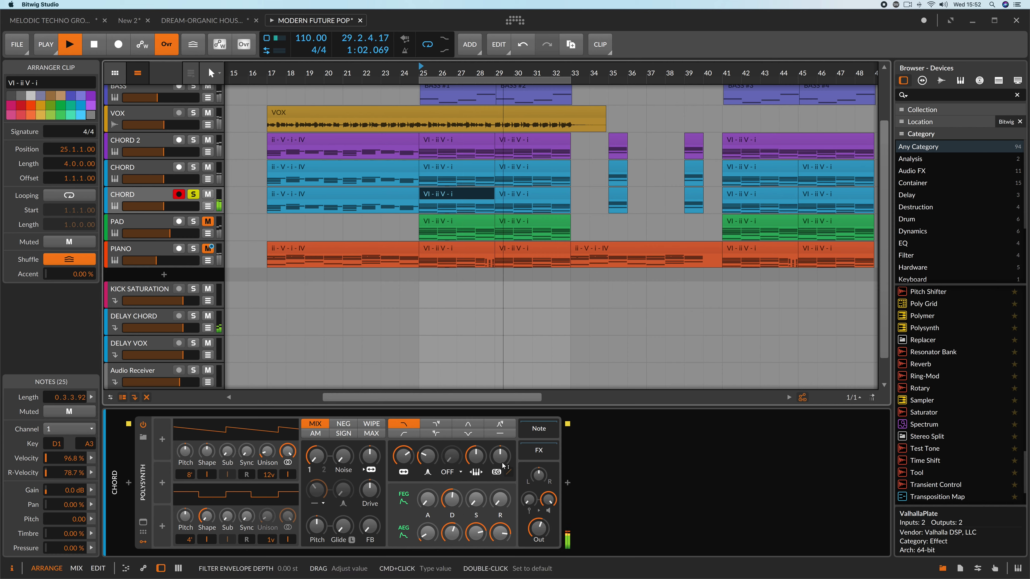
pyautogui.moveTo(502, 459); pyautogui.dragTo(502, 431)
pyautogui.moveTo(502, 460); pyautogui.dragTo(502, 458)
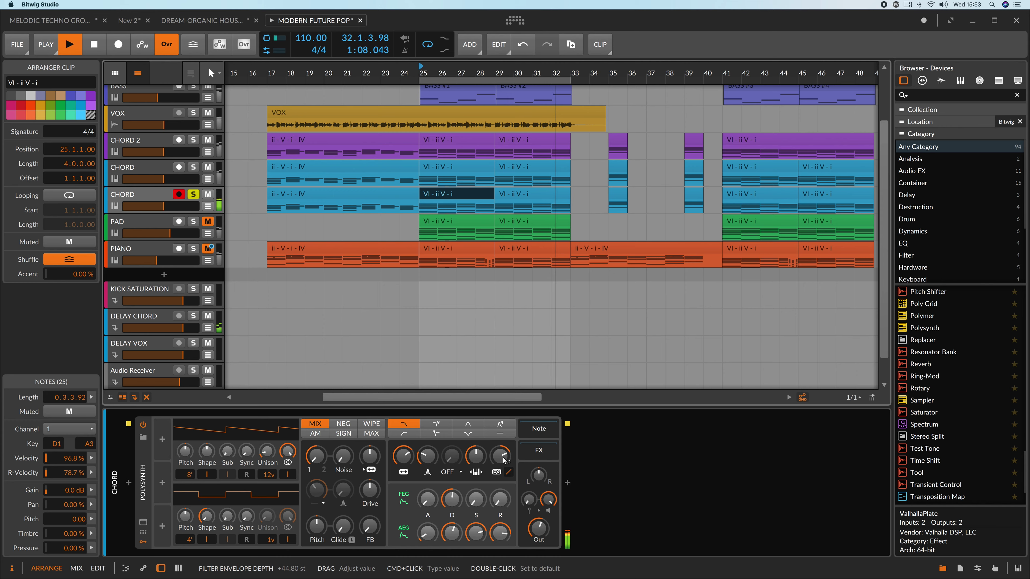
# - Insert a 4-Stage modulator in the Polysynth's first modulator slot and map it to the filter frequency by +22.67
pyautogui.click(162, 440)
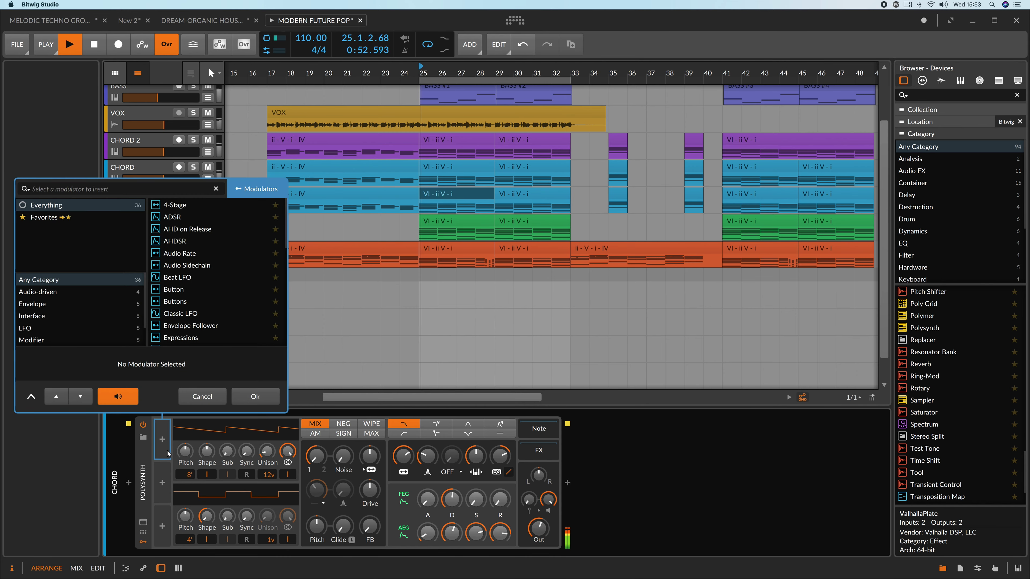
pyautogui.click(187, 205)
pyautogui.click(255, 397)
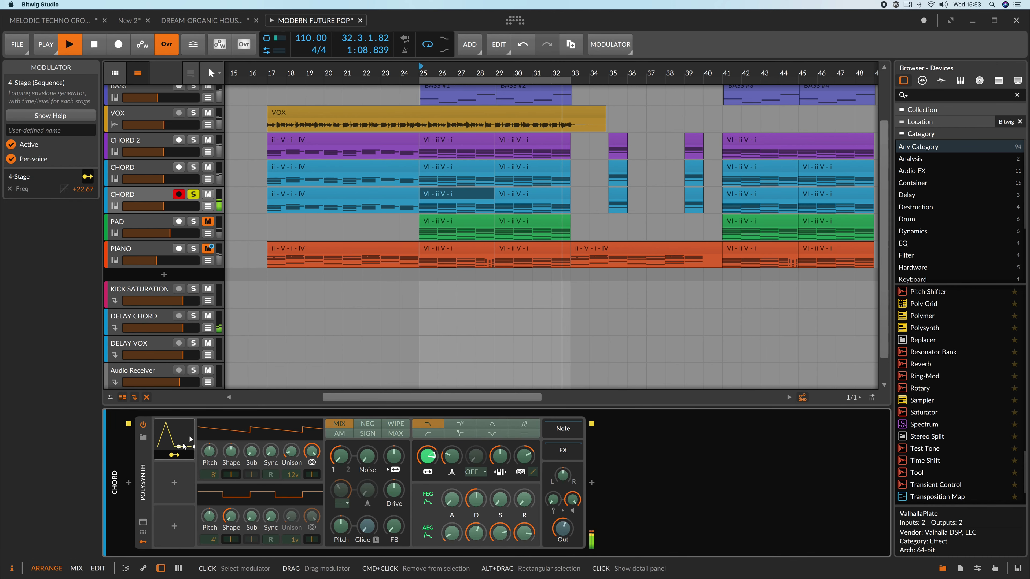
# - Set the 4-Stage modulator to loop from point 1, with a beat-based time of 1.00 to point 1
pyautogui.click(191, 439)
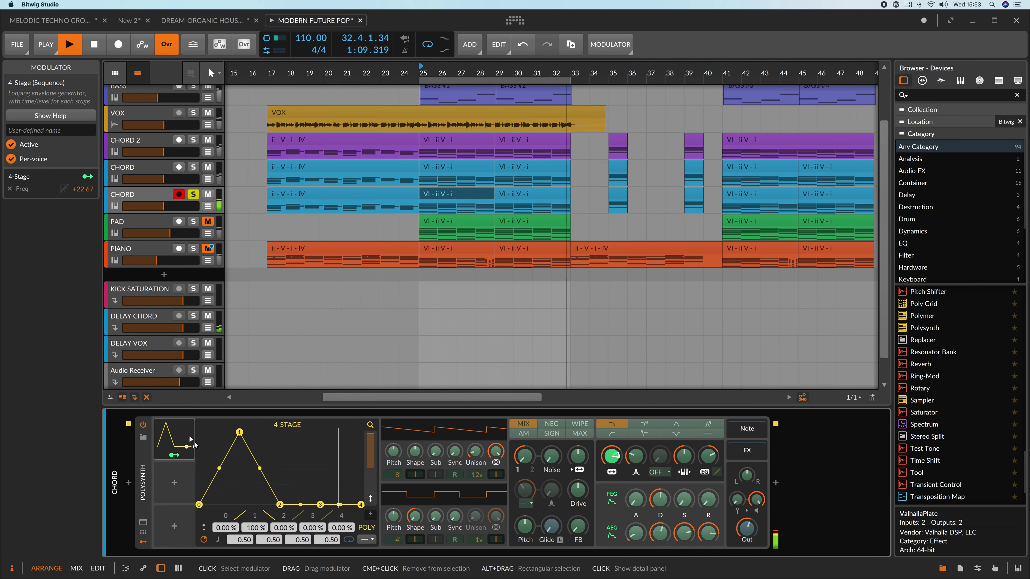
pyautogui.click(369, 540)
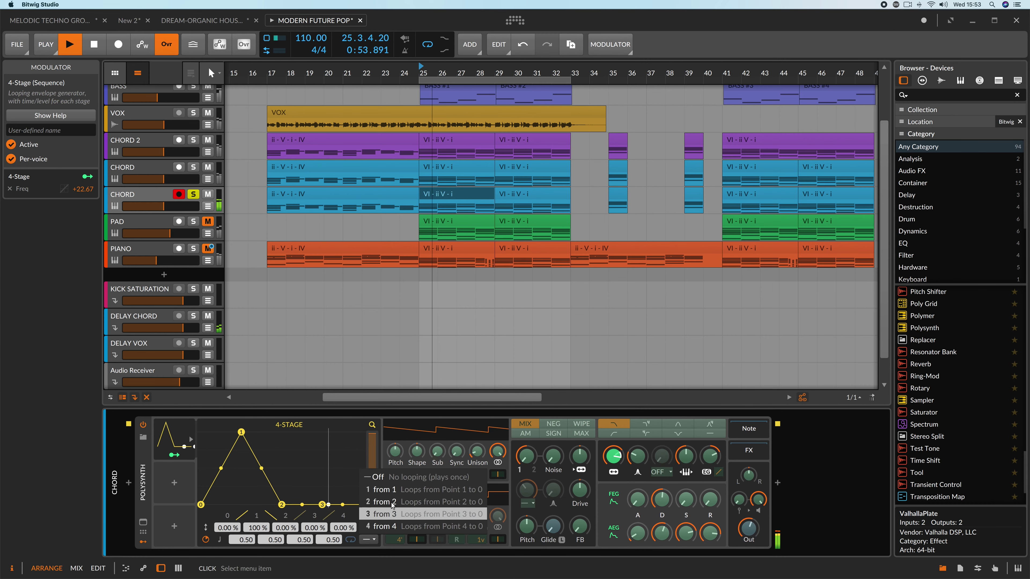
pyautogui.click(389, 491)
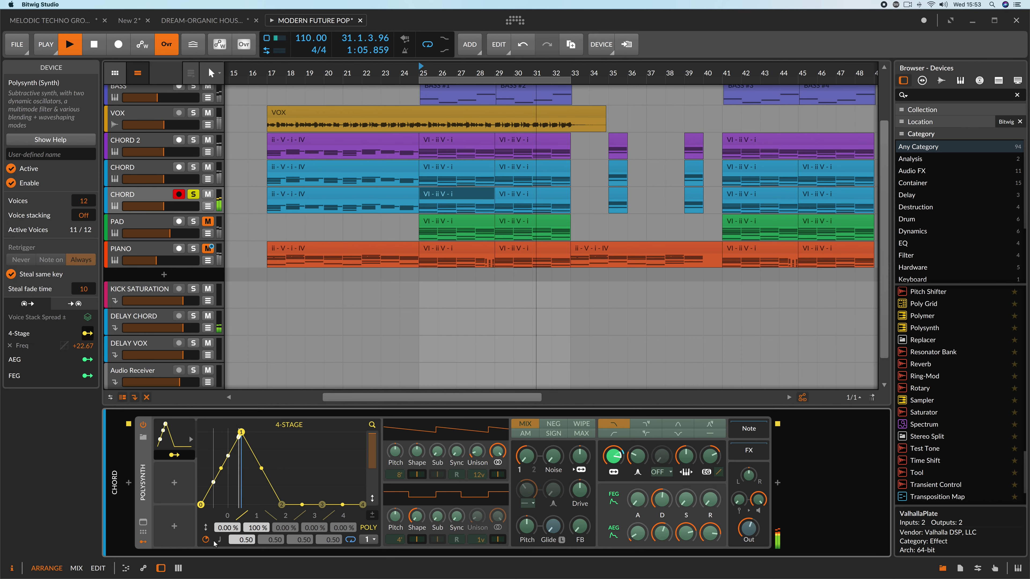
pyautogui.moveTo(241, 541); pyautogui.dragTo(241, 518)
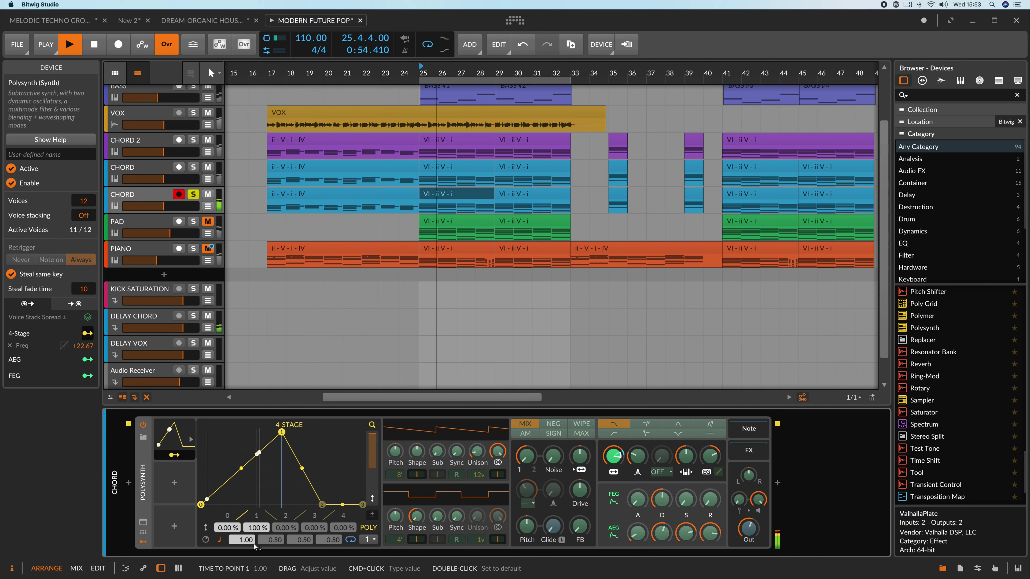
pyautogui.click(175, 455)
pyautogui.moveTo(613, 454)
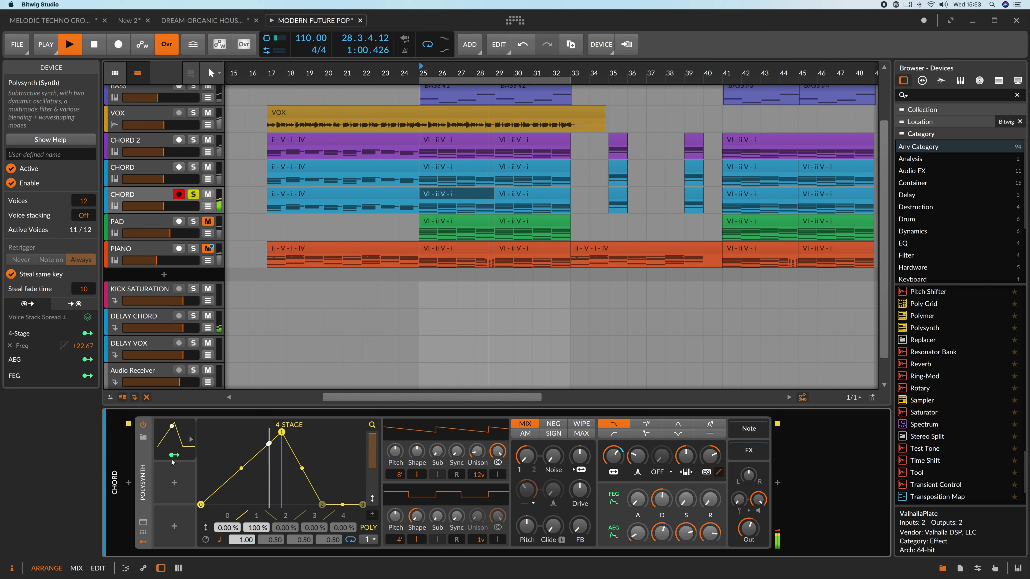
# - Insert an ADSR modulator in the Polysynth's second modulator slot and shorten its attack to 13.6 %
pyautogui.click(194, 490)
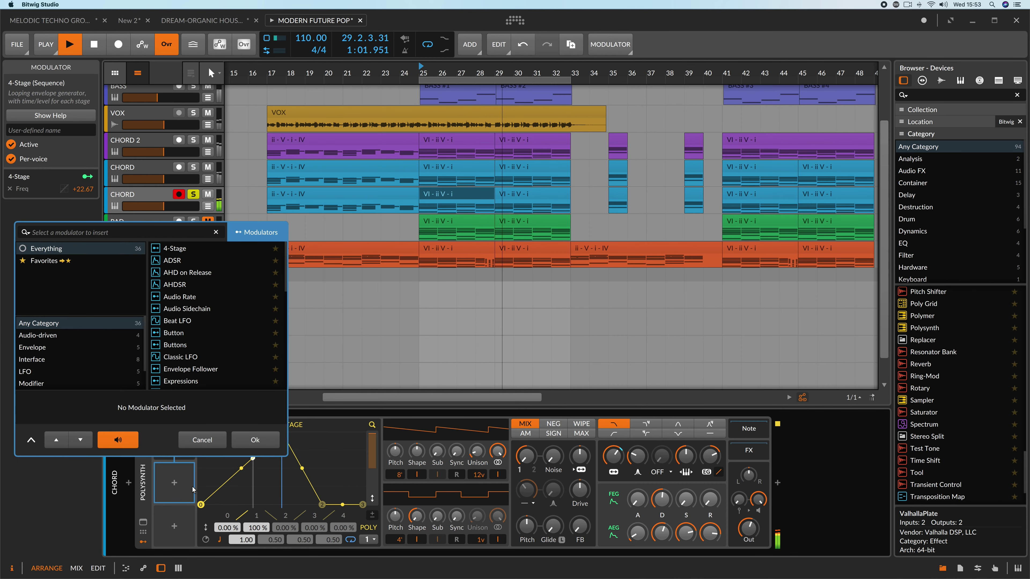
pyautogui.click(198, 261)
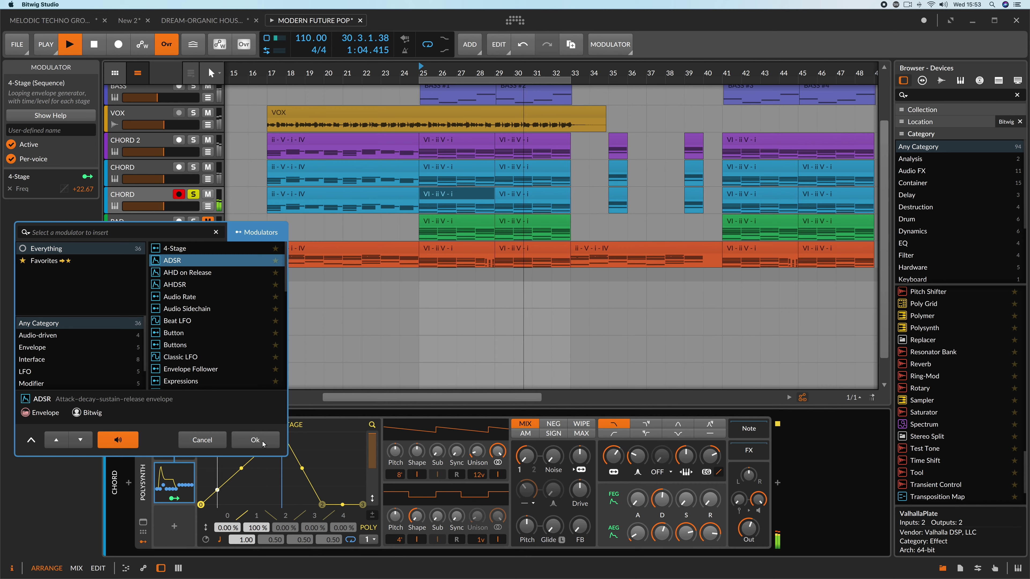
pyautogui.click(255, 440)
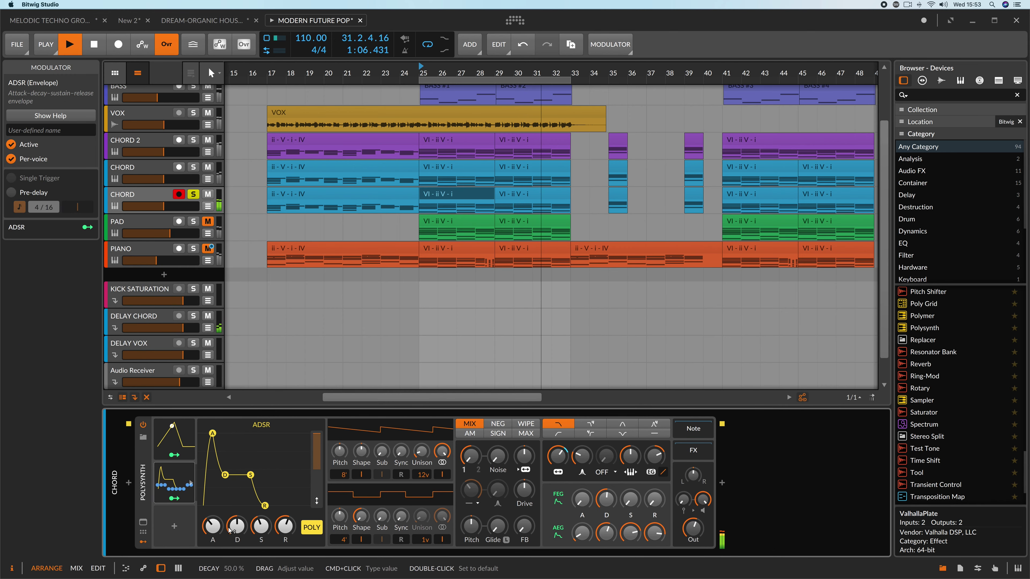
pyautogui.moveTo(212, 526); pyautogui.dragTo(237, 530)
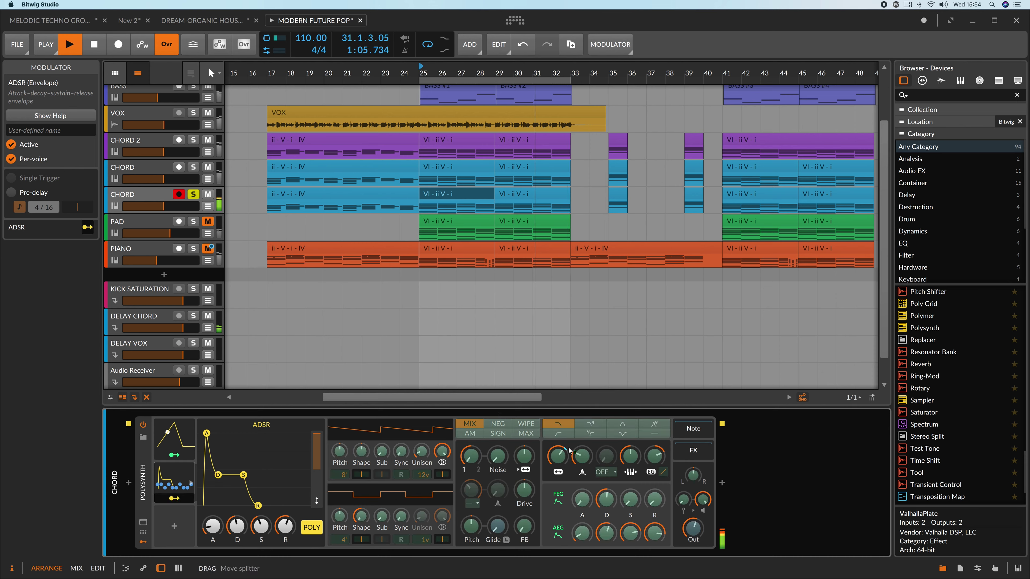
# - Map the ADSR modulator to the filter frequency by +138.2 and lower the base filter frequency
pyautogui.moveTo(570, 450); pyautogui.dragTo(569, 409)
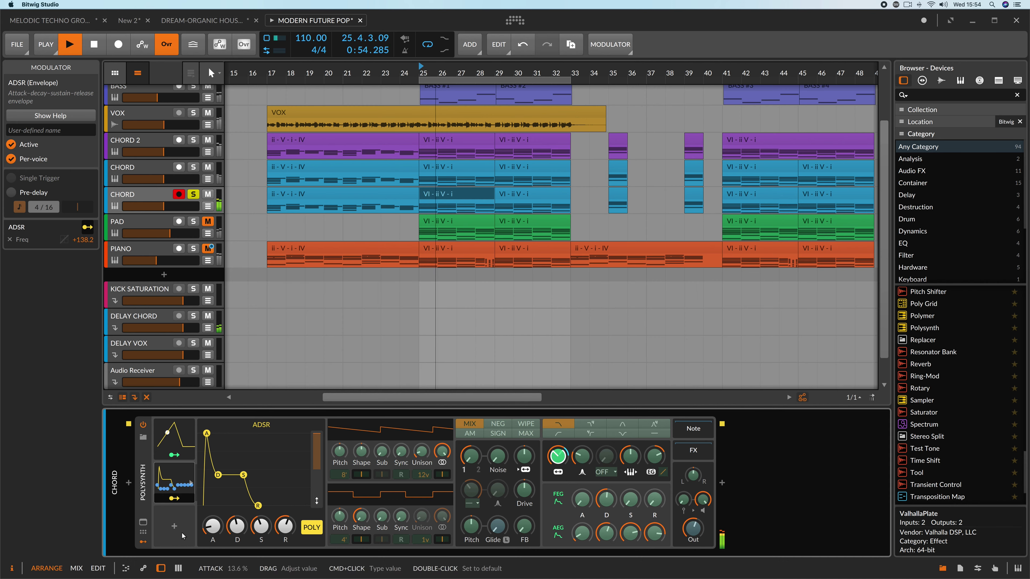
pyautogui.click(174, 498)
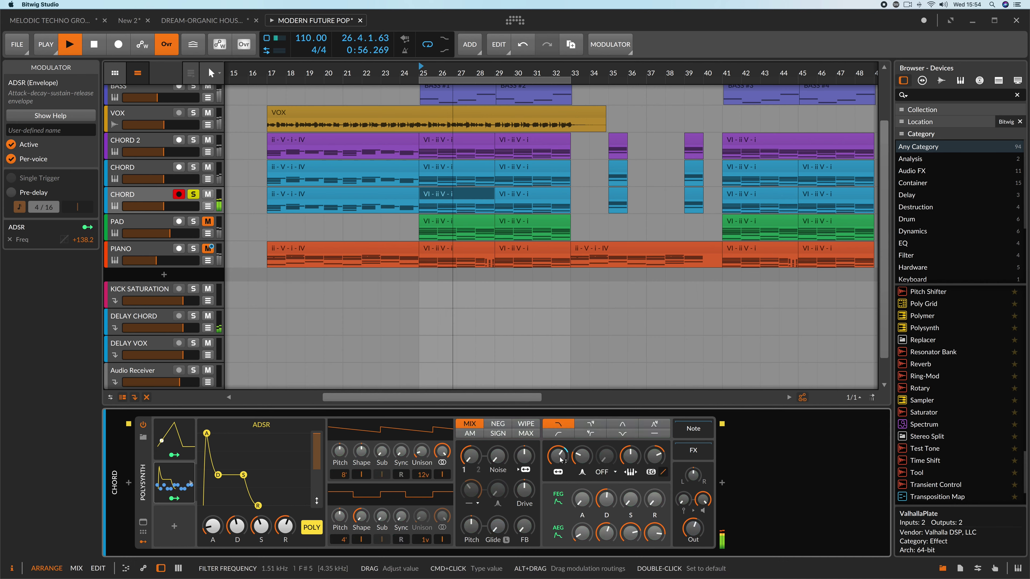
pyautogui.moveTo(557, 457); pyautogui.dragTo(560, 463)
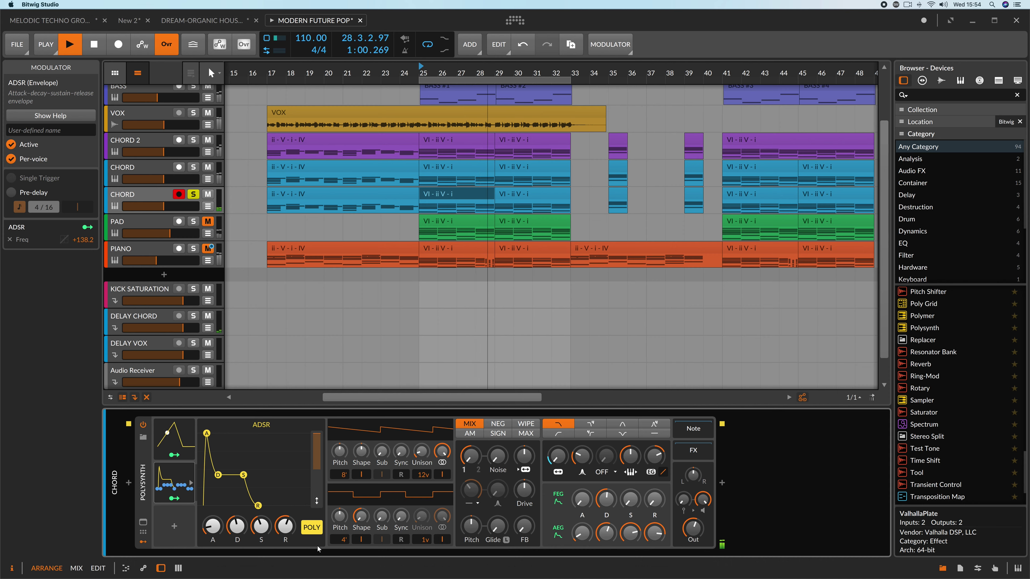
# - Reshape the ADSR modulator with a longer decay, a higher sustain and a longer release
pyautogui.moveTo(294, 532); pyautogui.dragTo(216, 528)
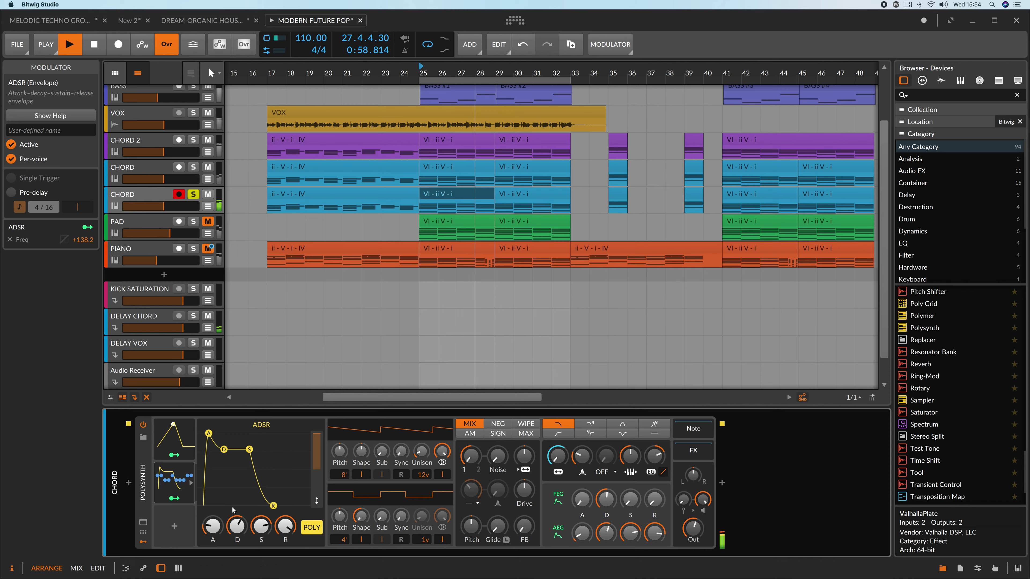
pyautogui.moveTo(237, 527); pyautogui.dragTo(237, 524)
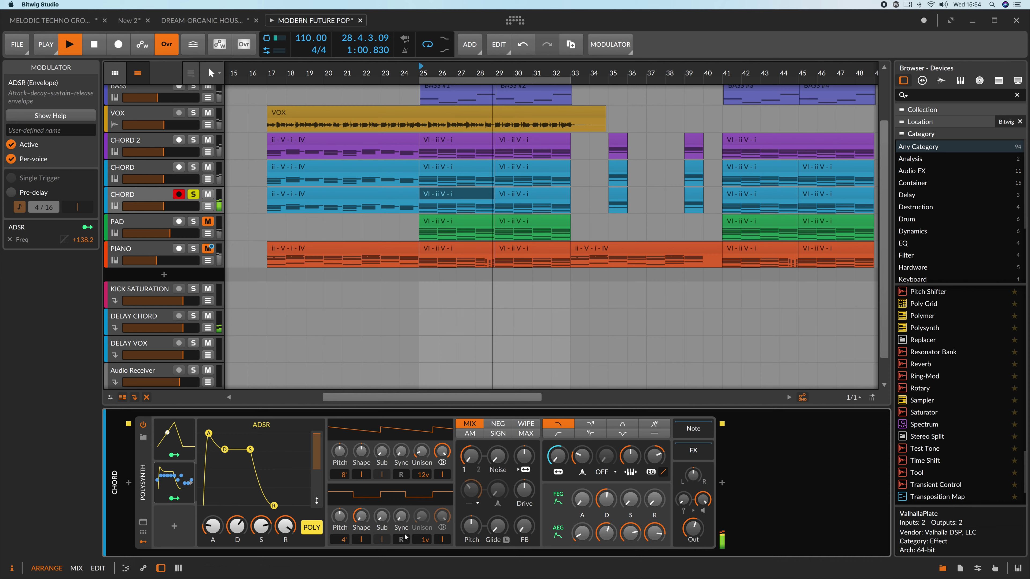
# - Insert an AHD on Release modulator in the third modulator slot and show its envelope
pyautogui.click(175, 526)
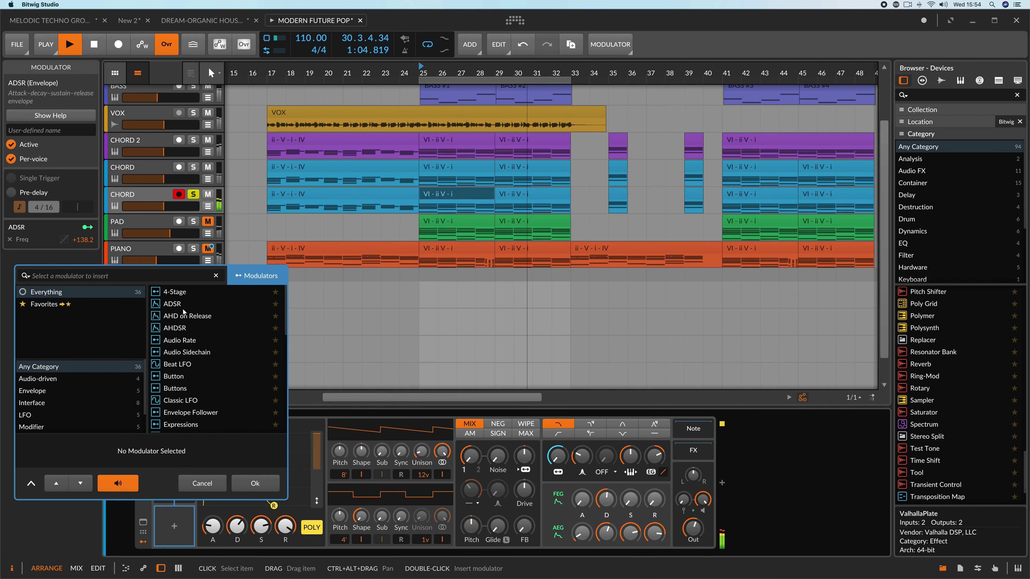
pyautogui.click(197, 318)
pyautogui.click(254, 483)
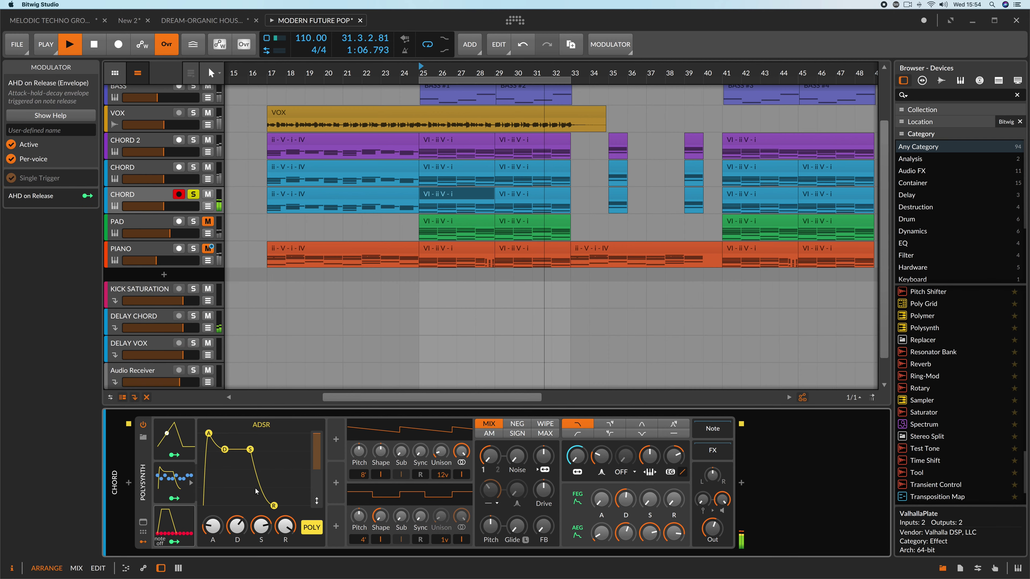
pyautogui.click(190, 527)
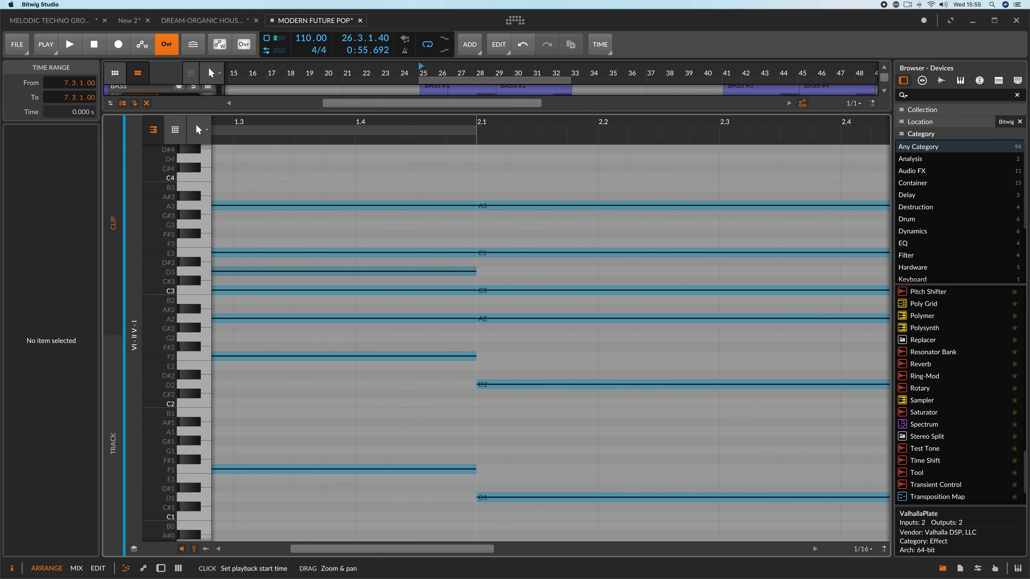
# - View the chord clip's notes across several bars, and set the AHD on Release attack to 128 ms
pyautogui.moveTo(487, 125); pyautogui.dragTo(487, 73)
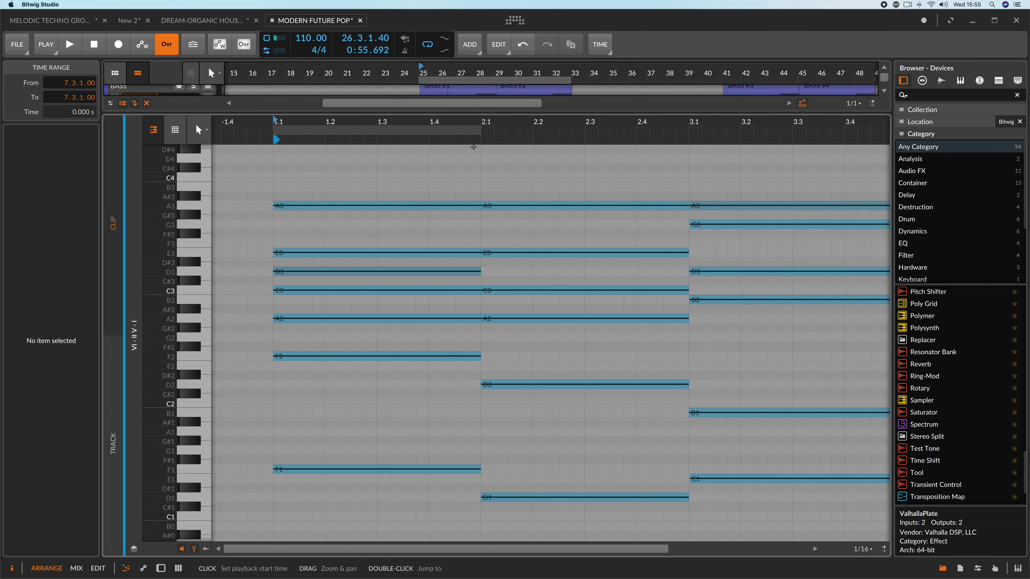
pyautogui.press('d')
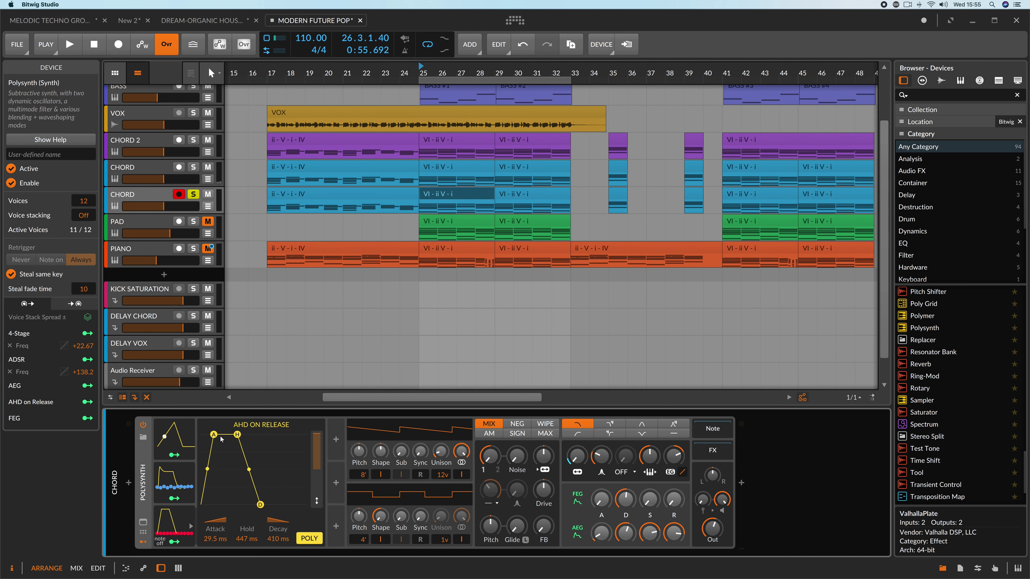
pyautogui.moveTo(215, 437); pyautogui.dragTo(220, 437)
pyautogui.press('space')
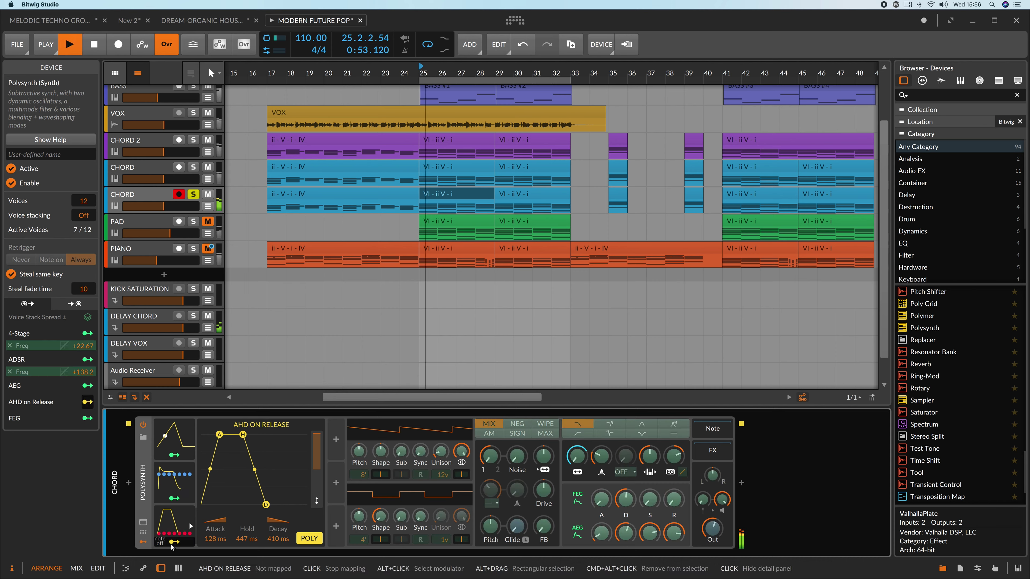
# - Map AHD on Release to filter frequency by +67.33, resonance by +0.293, oscillator 1 unison spread by +0.331 and oscillator 1 sync by +36.00
pyautogui.moveTo(577, 456)
pyautogui.mouseDown()
pyautogui.moveTo(576, 429)
pyautogui.moveTo(601, 452)
pyautogui.moveTo(601, 444)
pyautogui.moveTo(577, 454)
pyautogui.mouseUp()
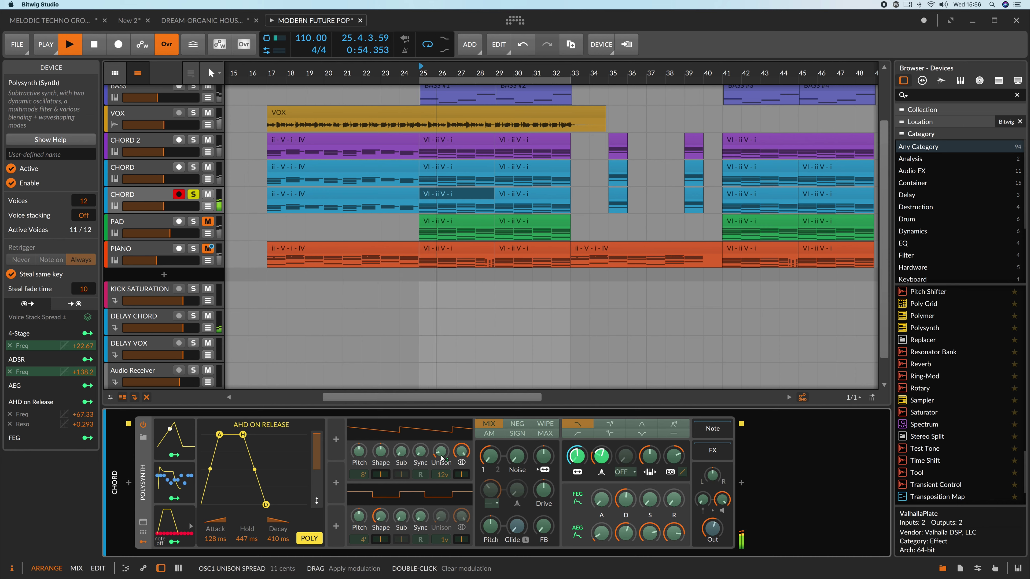
pyautogui.moveTo(441, 458); pyautogui.dragTo(441, 456)
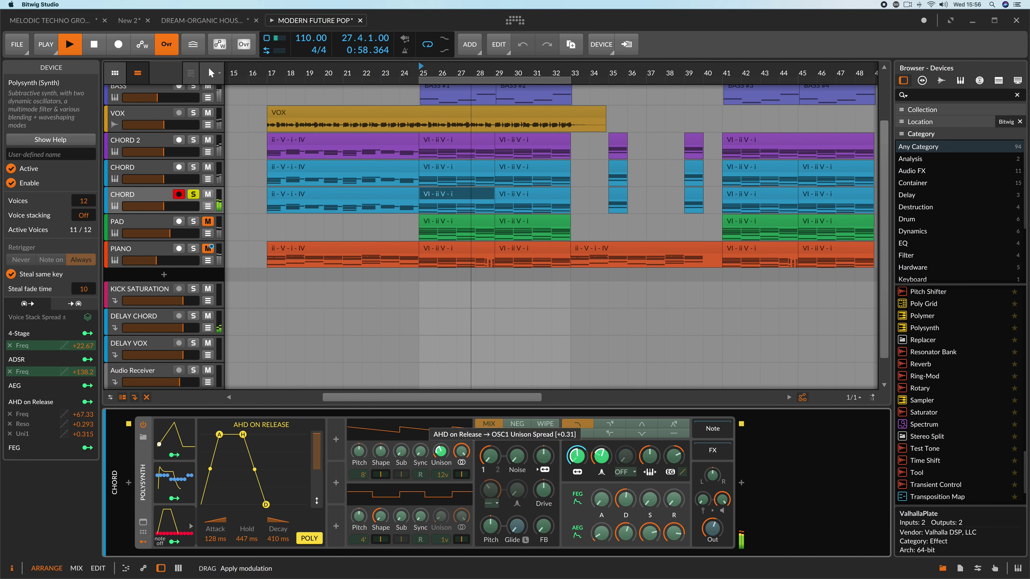
pyautogui.moveTo(442, 456); pyautogui.dragTo(420, 446)
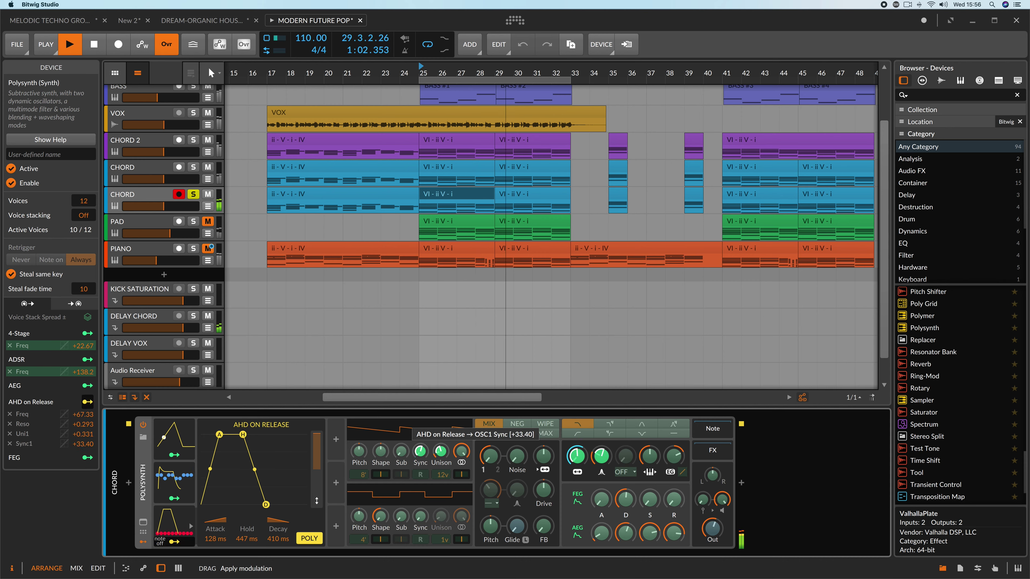
pyautogui.moveTo(420, 446); pyautogui.dragTo(420, 445)
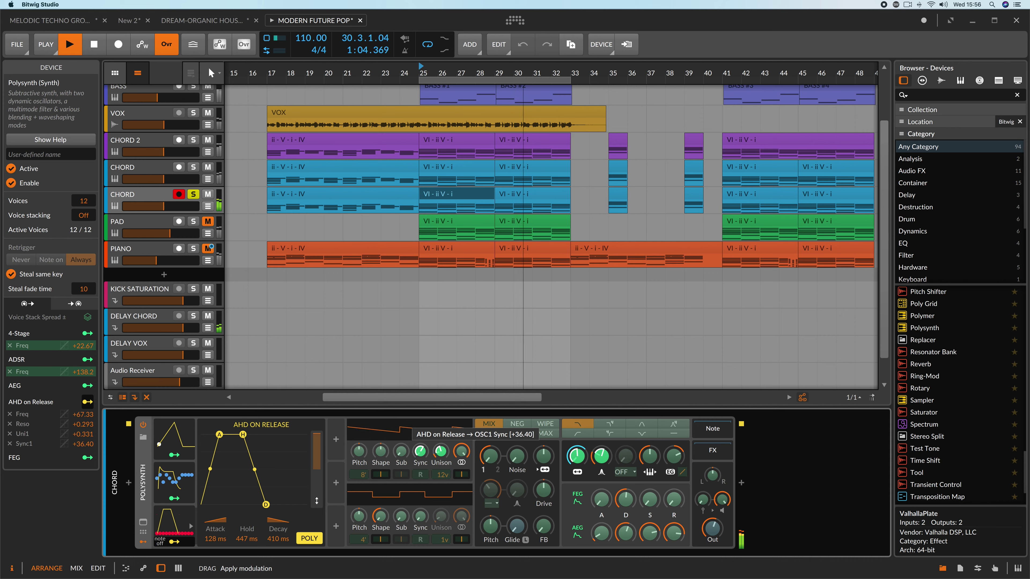
pyautogui.moveTo(420, 446); pyautogui.dragTo(422, 457)
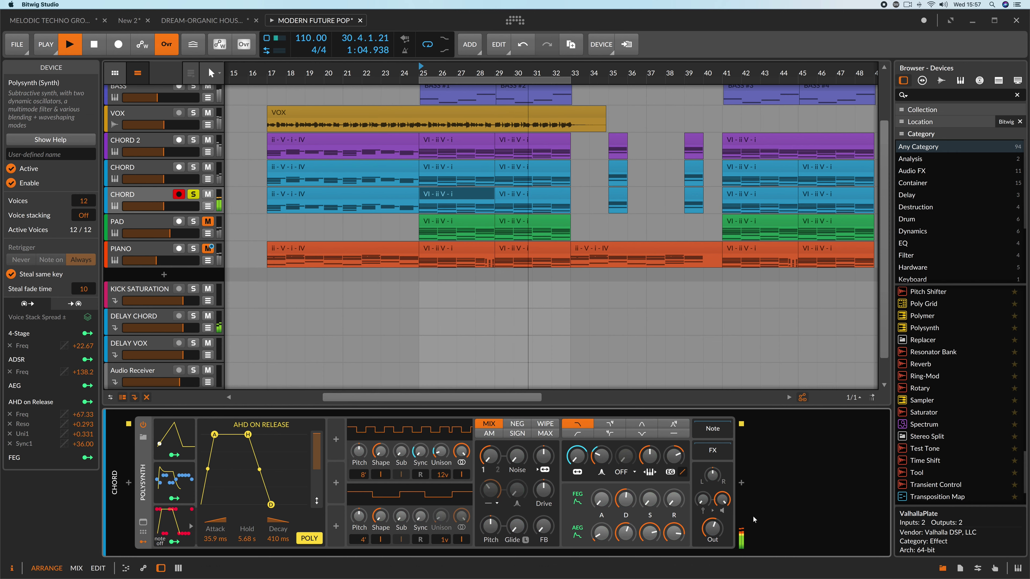
# - Insert a Delay-2 audio effect after the Polysynth in the chord track's device chain
pyautogui.click(742, 483)
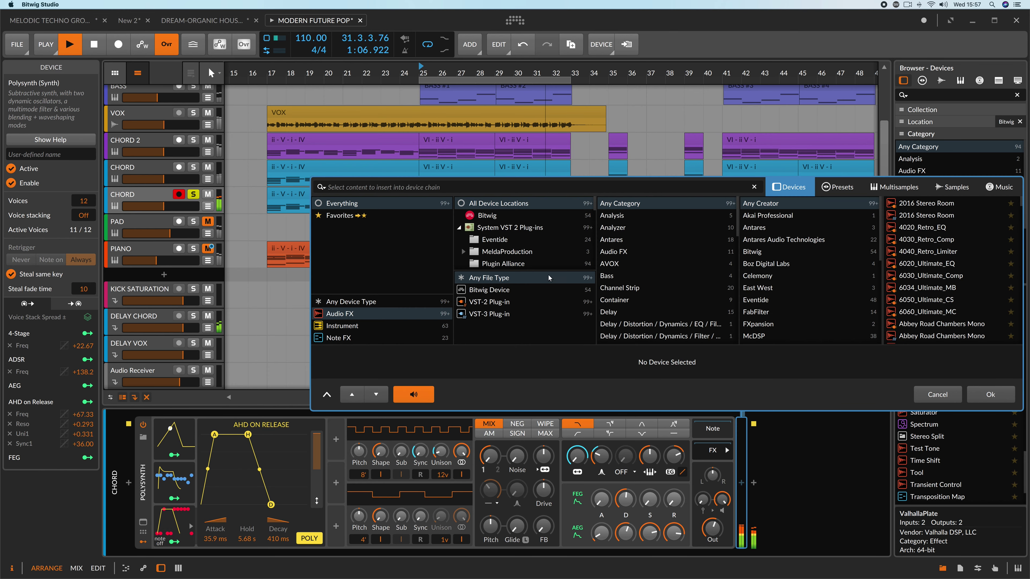
pyautogui.write('del')
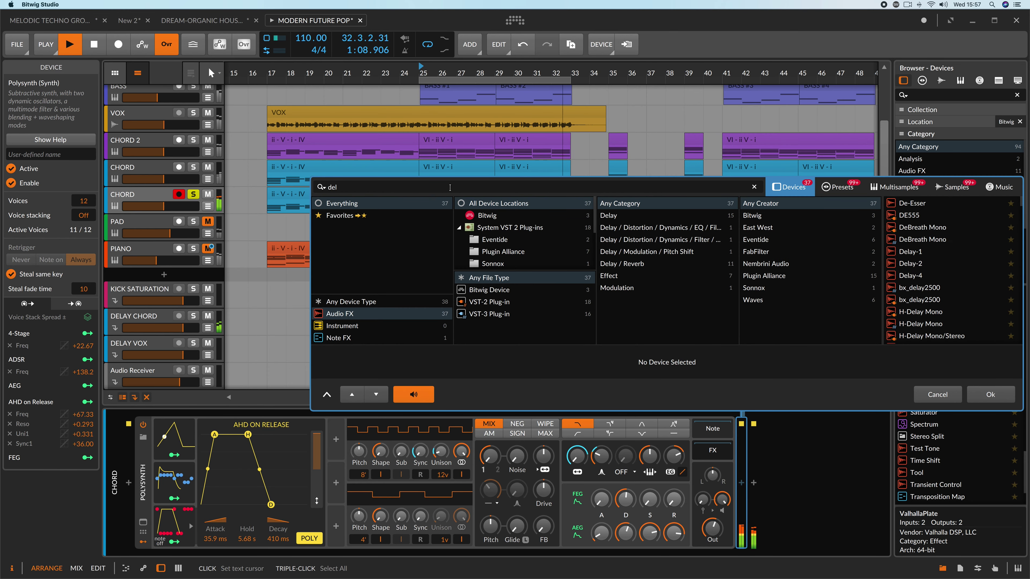
pyautogui.click(917, 218)
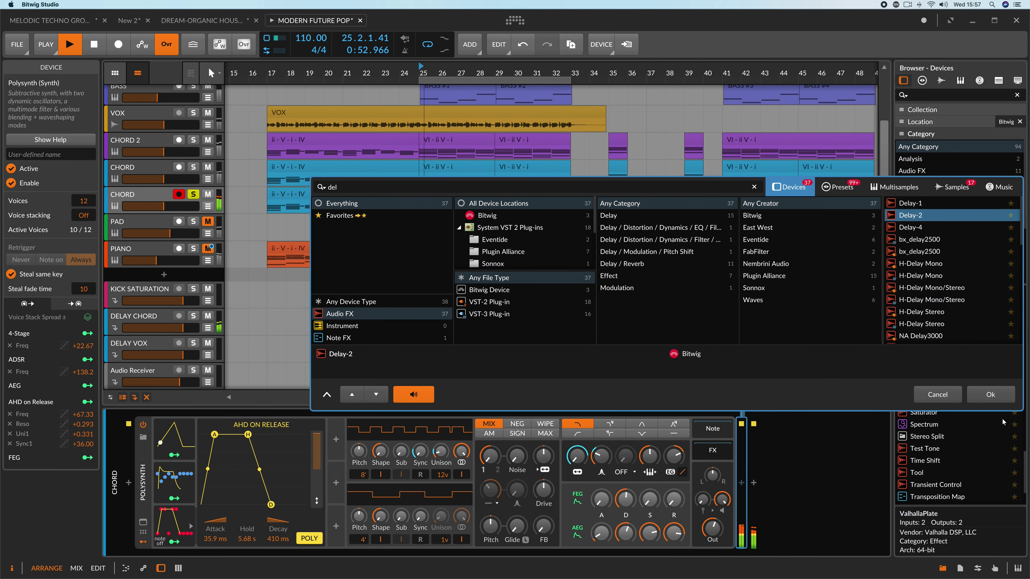
pyautogui.click(996, 392)
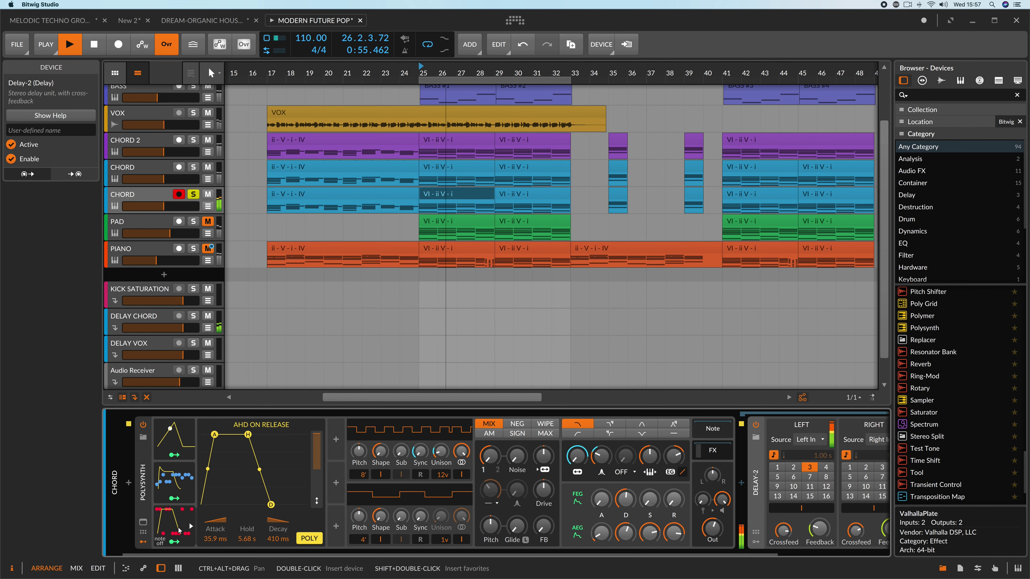
# - Map the AHD on Release modulator to the Delay-2 mix with a positive amount
pyautogui.click(174, 541)
pyautogui.hscroll(1, 229, 532)
pyautogui.hscroll(3, 229, 533)
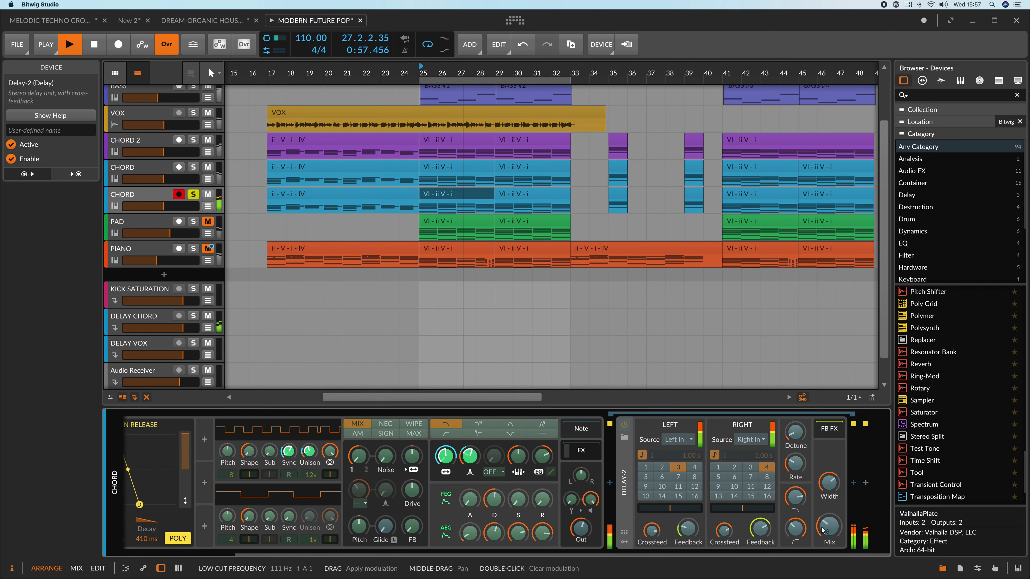
pyautogui.moveTo(828, 526); pyautogui.dragTo(829, 483)
pyautogui.hscroll(-3, 446, 532)
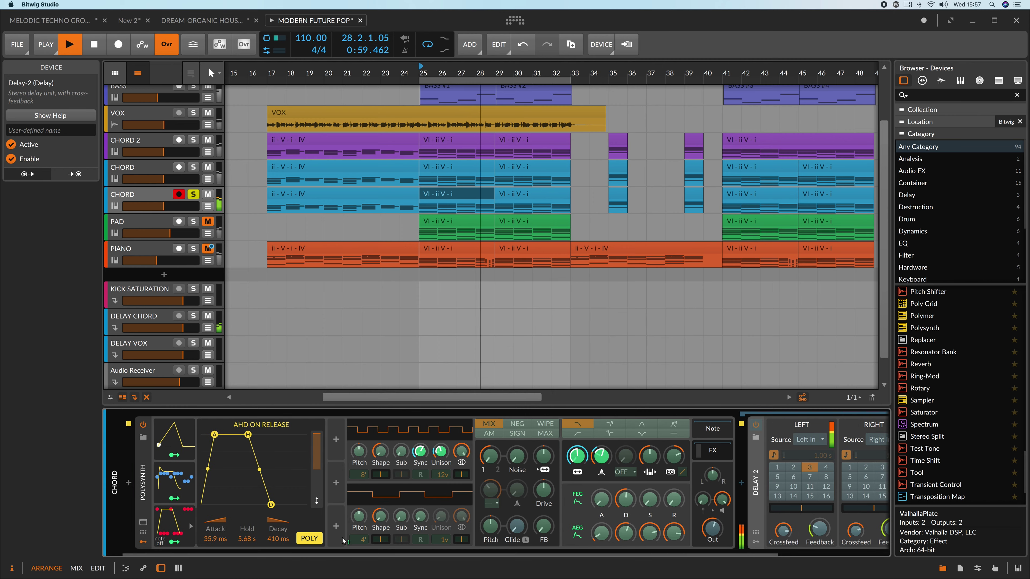
pyautogui.click(174, 542)
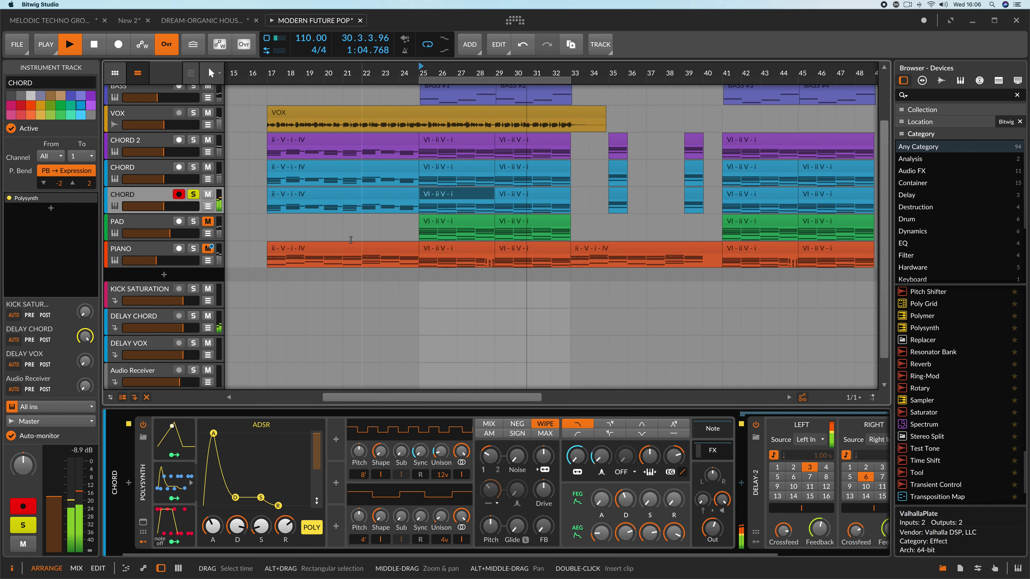
# - Stop playback and select the DELAY CHORD track
pyautogui.scroll(3, 345, 244)
pyautogui.scroll(-3, 344, 244)
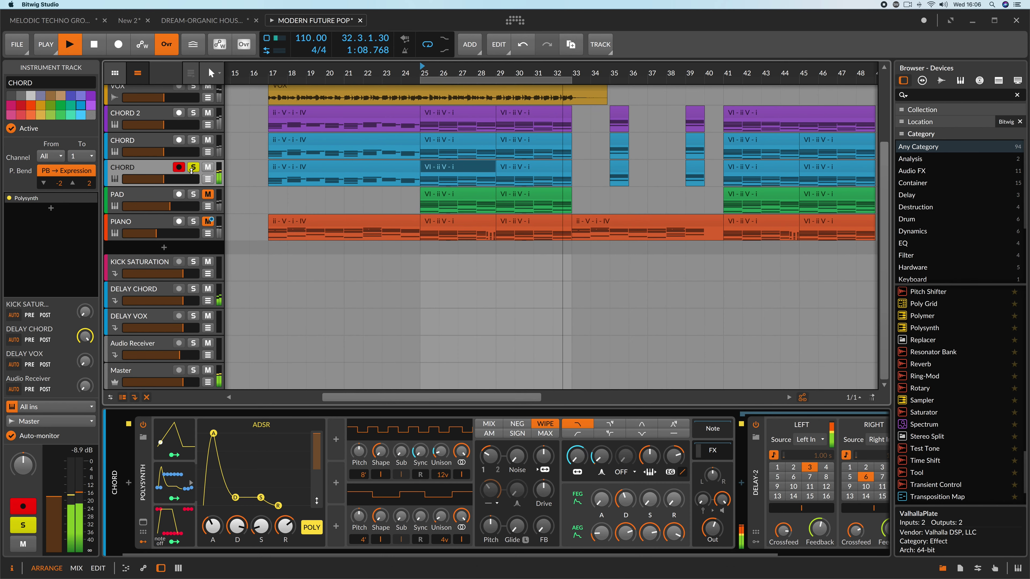
pyautogui.press('space')
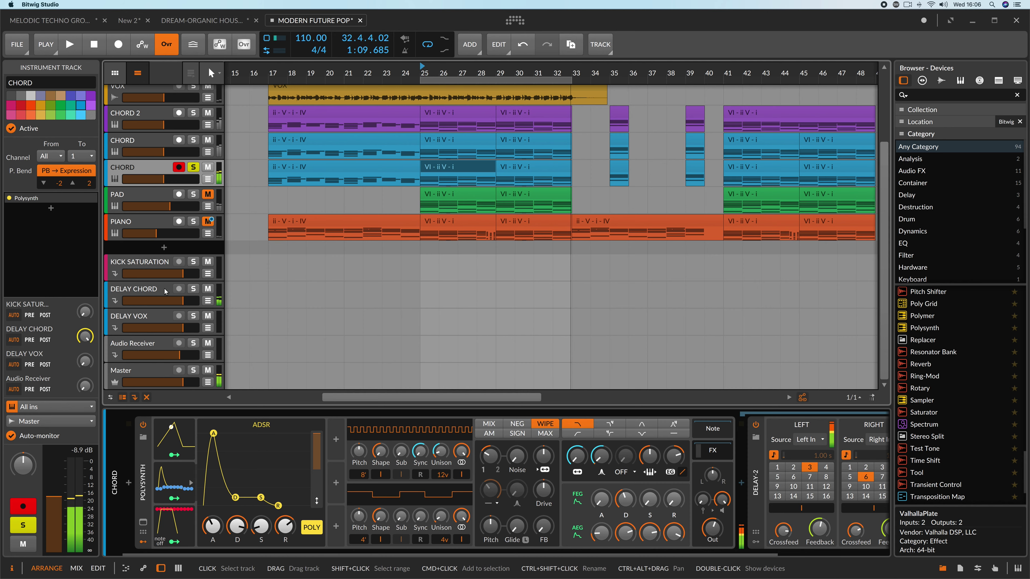
pyautogui.click(156, 282)
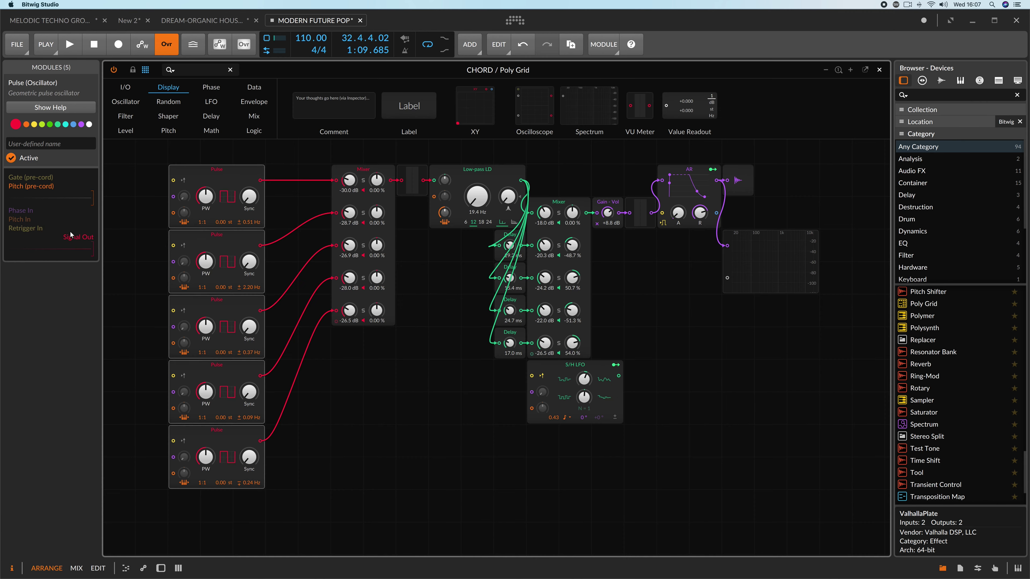
# - Select the five Pulse oscillators in the Poly Grid patch and show the S/H LFO's modulation routing
pyautogui.click(129, 245)
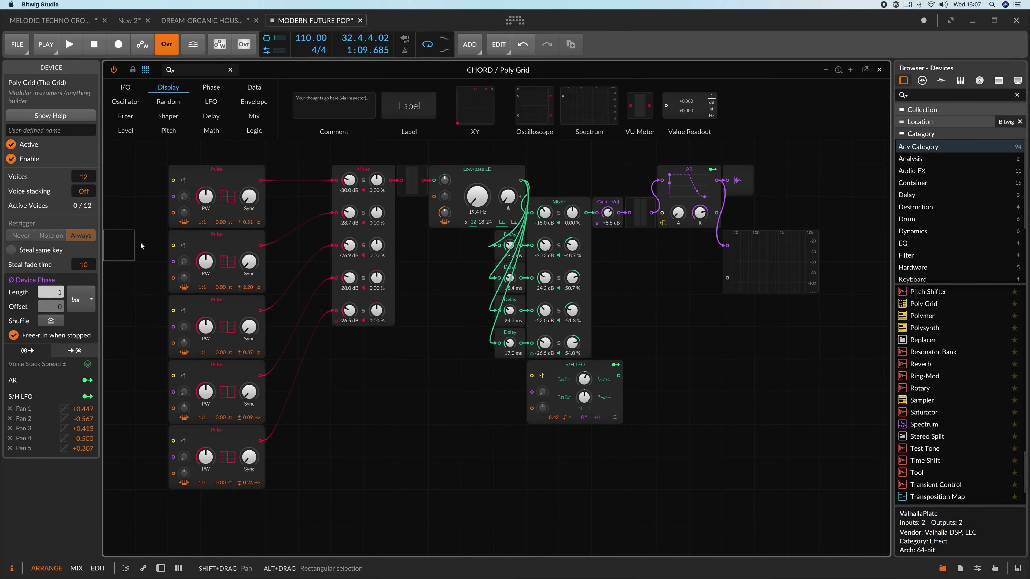
pyautogui.moveTo(153, 190); pyautogui.dragTo(226, 463)
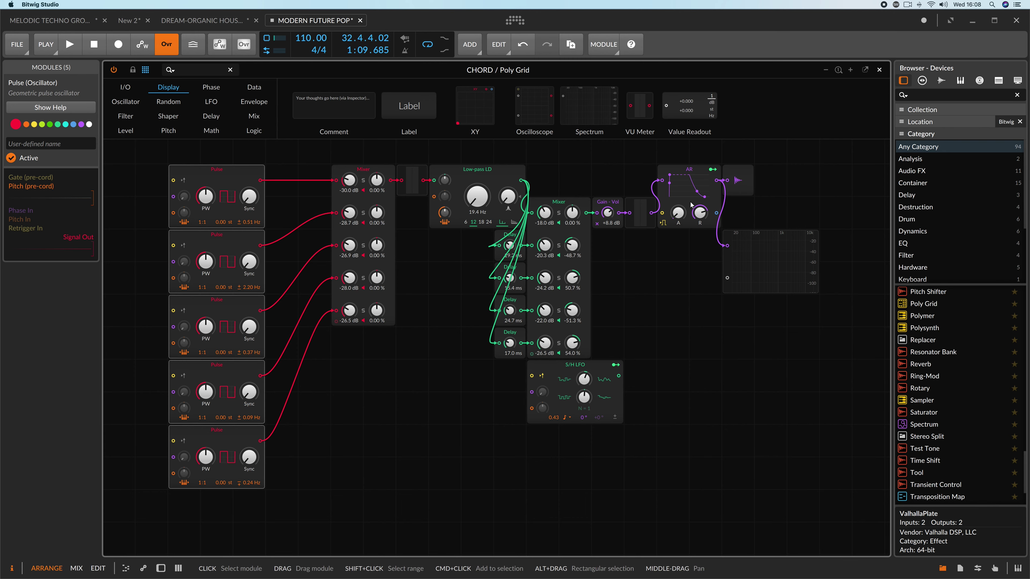
pyautogui.scroll(2, 751, 187)
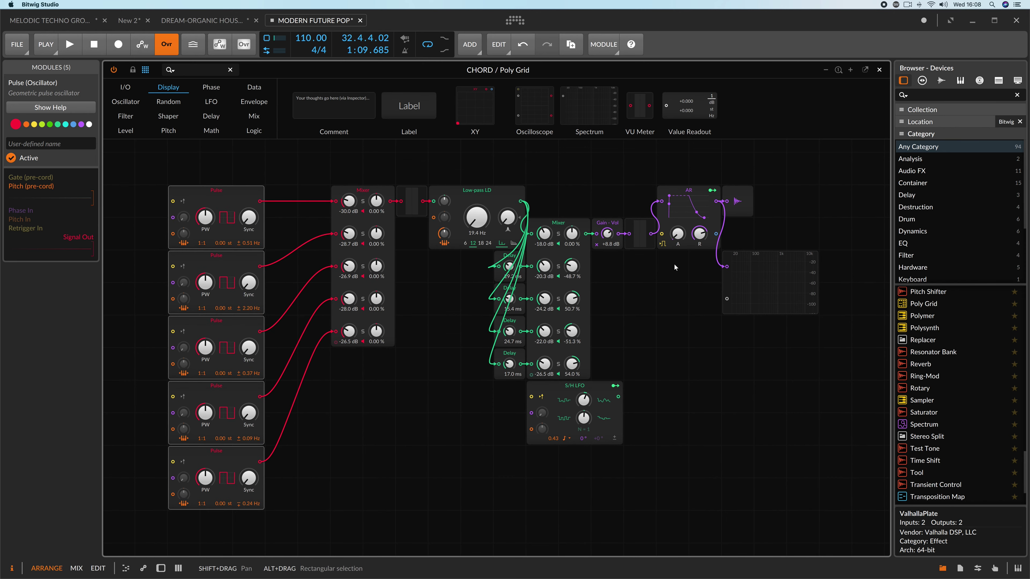
pyautogui.click(615, 386)
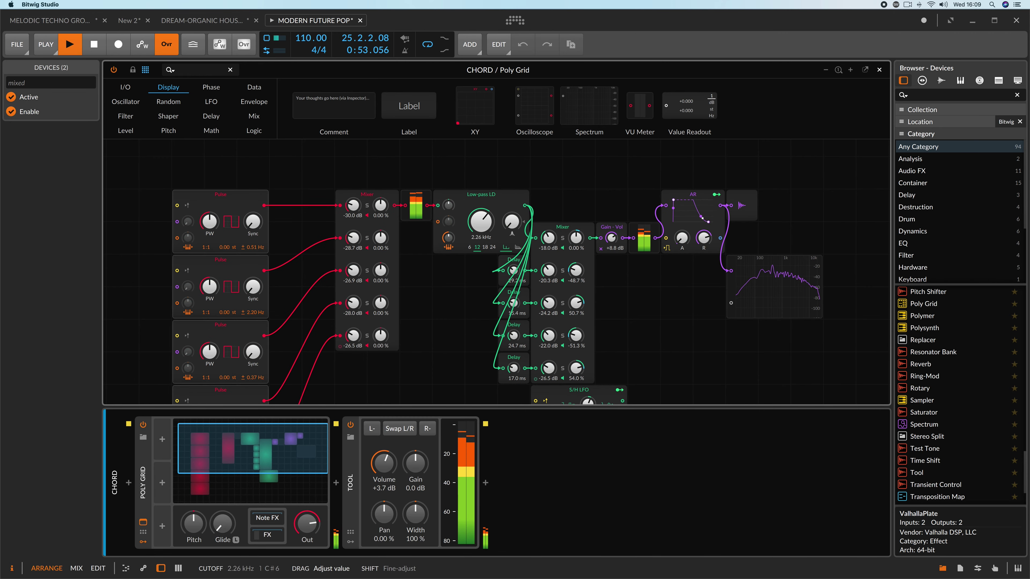
# - Raise the Low-pass LD cutoff to about 2.90 kHz during playback, look over the patch and stop playback
pyautogui.moveTo(481, 221); pyautogui.dragTo(481, 211)
pyautogui.scroll(-2, 466, 271)
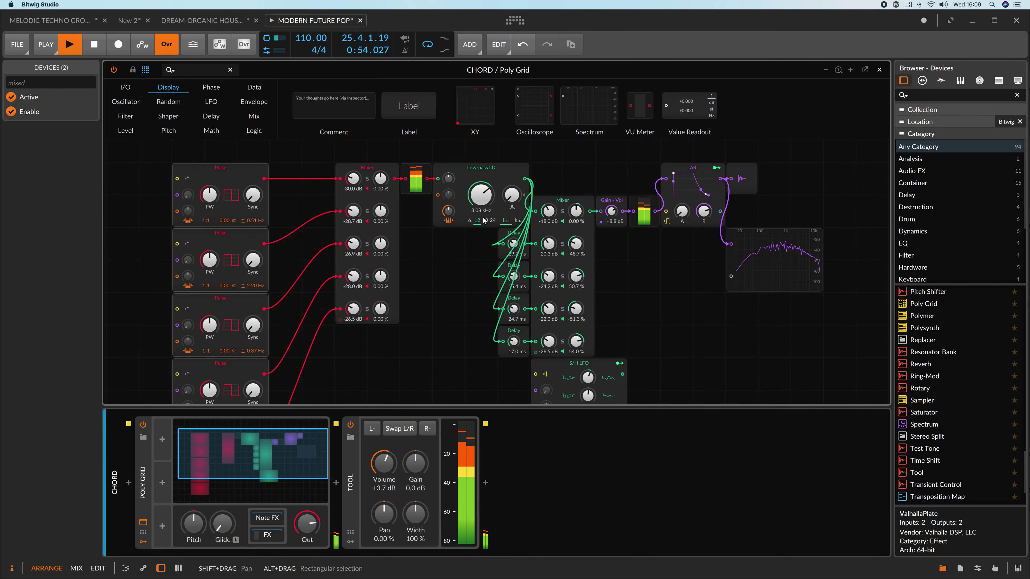
pyautogui.scroll(-5, 470, 244)
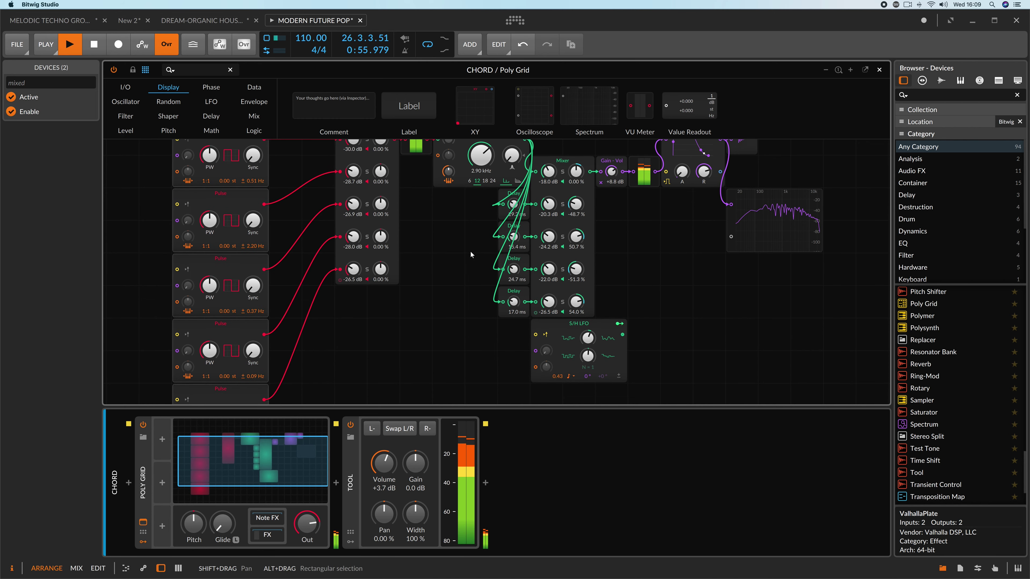
pyautogui.scroll(7, 474, 249)
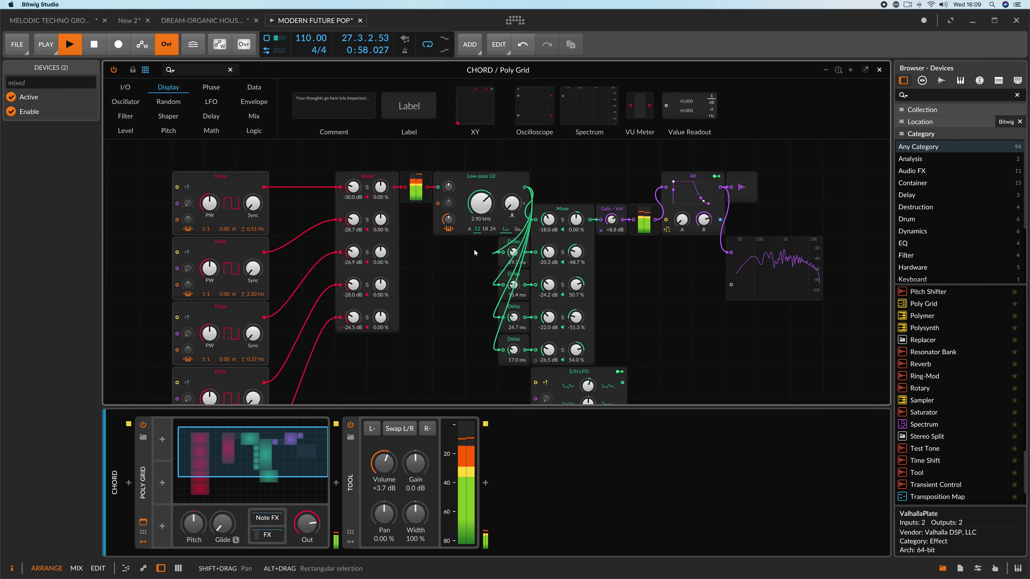
pyautogui.press('space')
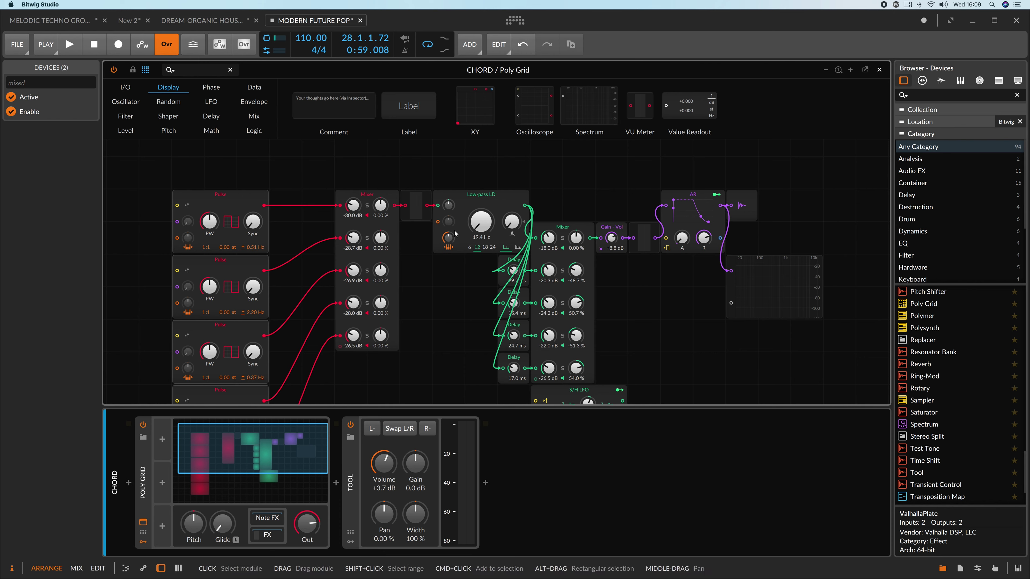
# - Insert a 4-Stage modulator in the Poly Grid's first modulator slot and map it to the Low-pass LD cutoff by +10.67
pyautogui.click(162, 442)
pyautogui.click(183, 208)
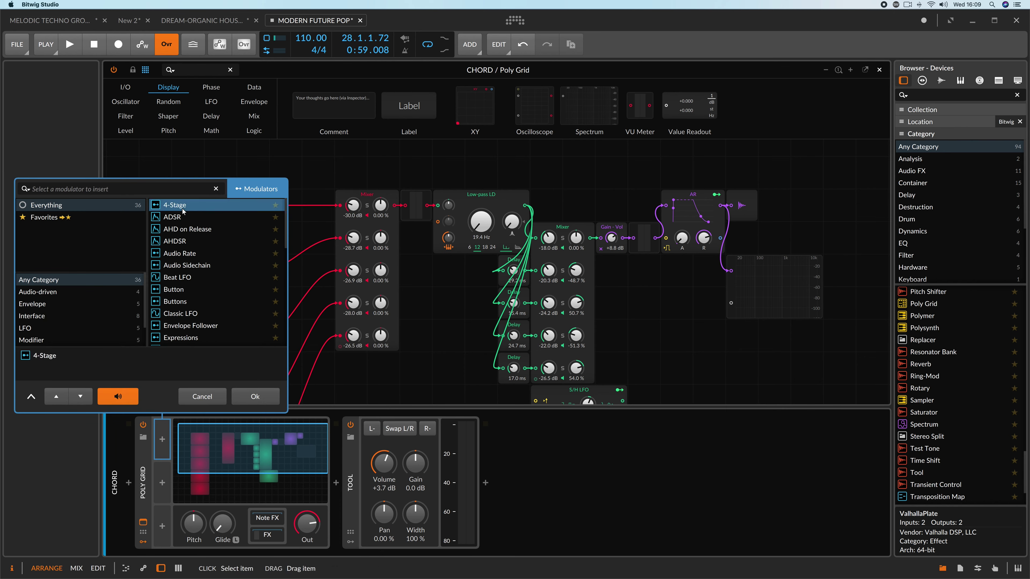
pyautogui.click(254, 396)
pyautogui.click(176, 457)
pyautogui.click(176, 456)
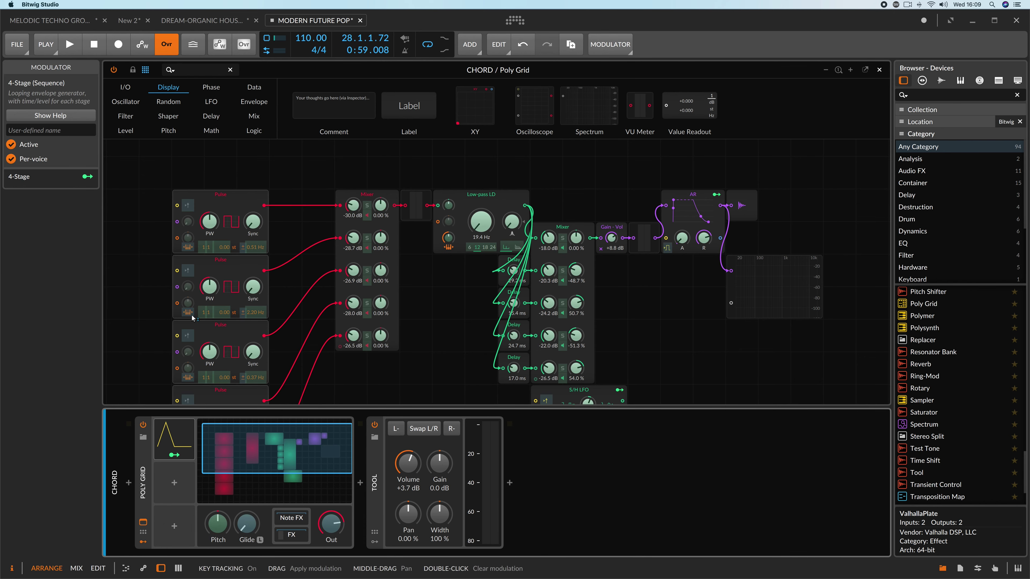
pyautogui.moveTo(482, 234); pyautogui.dragTo(481, 230)
# - Insert an ADSR modulator in the second slot and map it to the Low-pass LD cutoff by +103.3
pyautogui.click(175, 484)
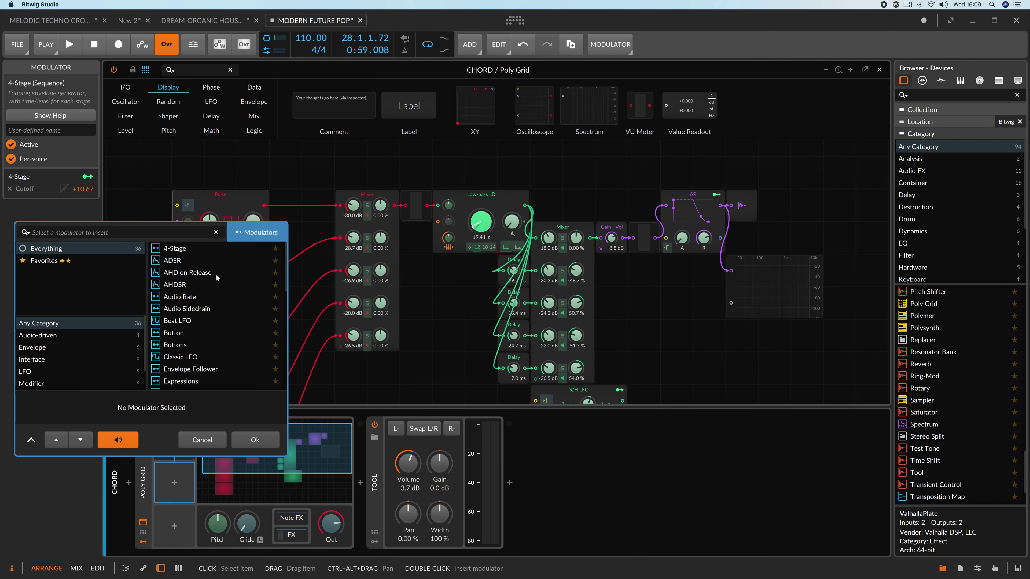
pyautogui.click(172, 260)
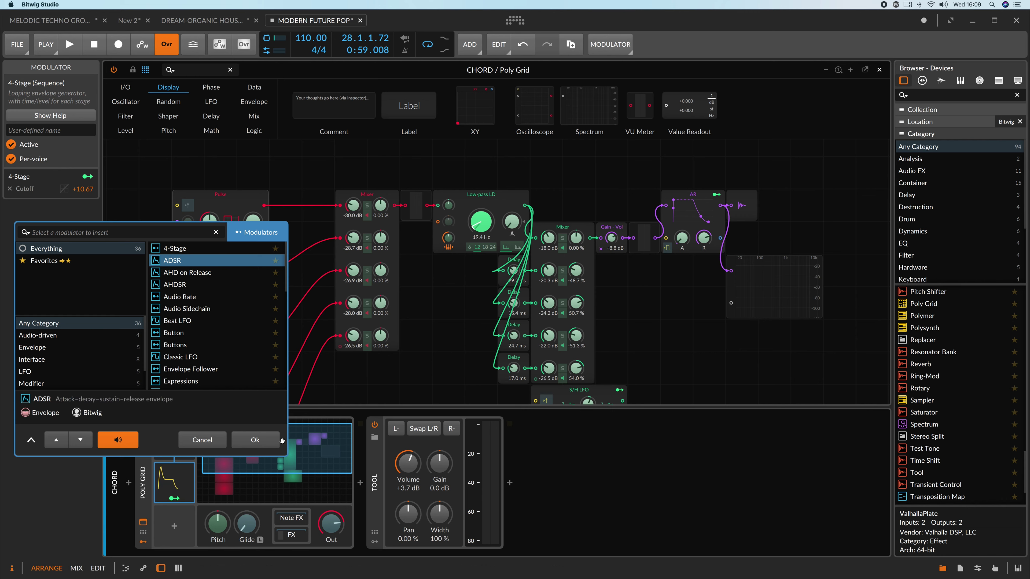
pyautogui.click(255, 439)
pyautogui.moveTo(481, 223); pyautogui.dragTo(481, 218)
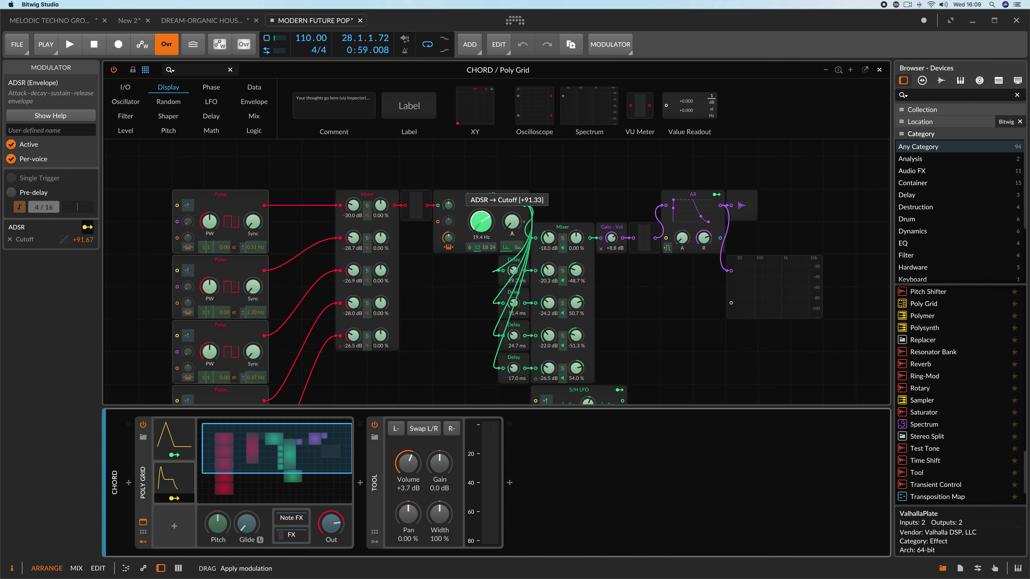
pyautogui.moveTo(482, 222); pyautogui.dragTo(479, 227)
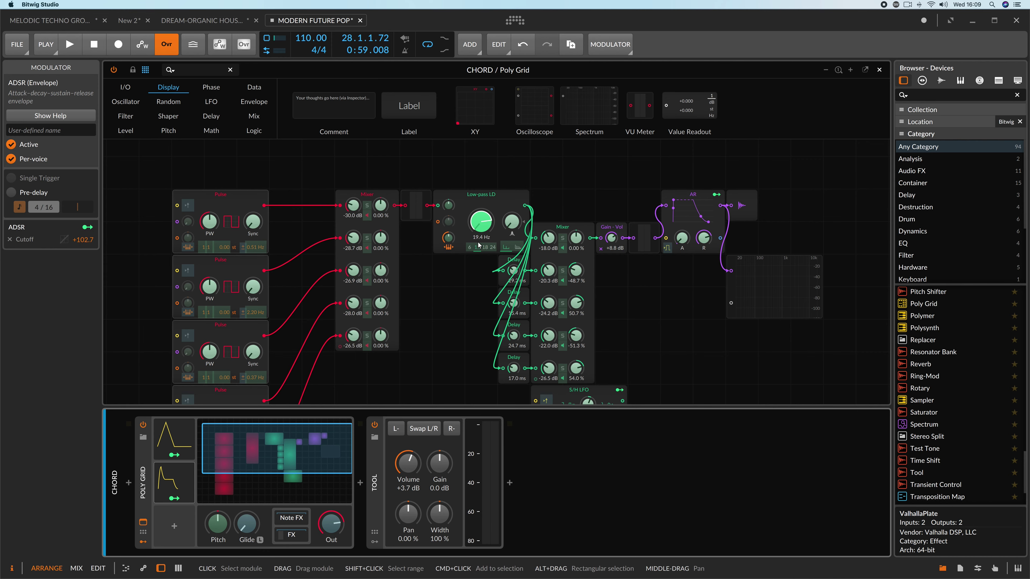
# - Reshape the ADSR envelope during playback with a slightly shorter attack, longer decay, higher sustain and longer release, and stop playback
pyautogui.press('space')
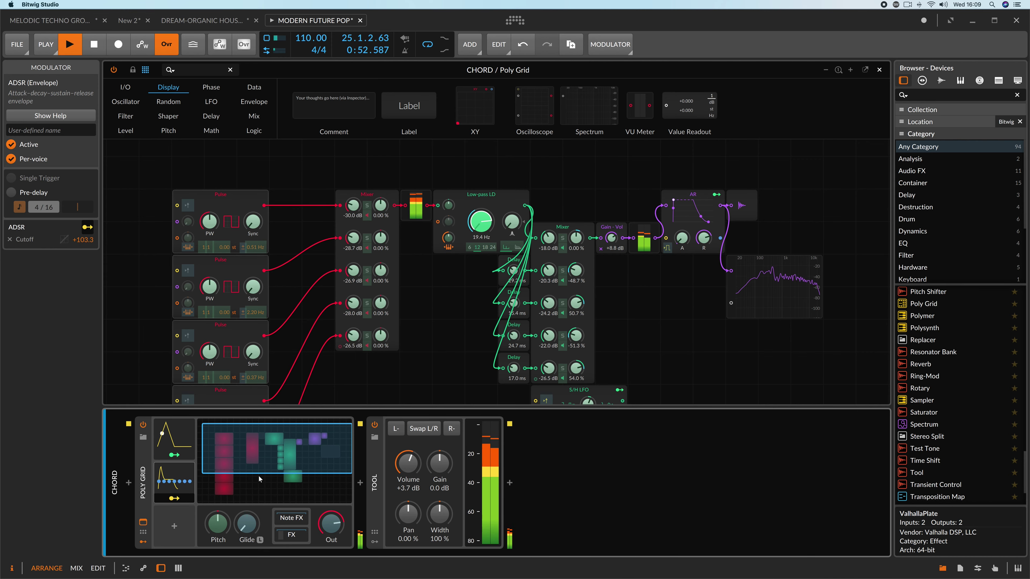
pyautogui.click(191, 483)
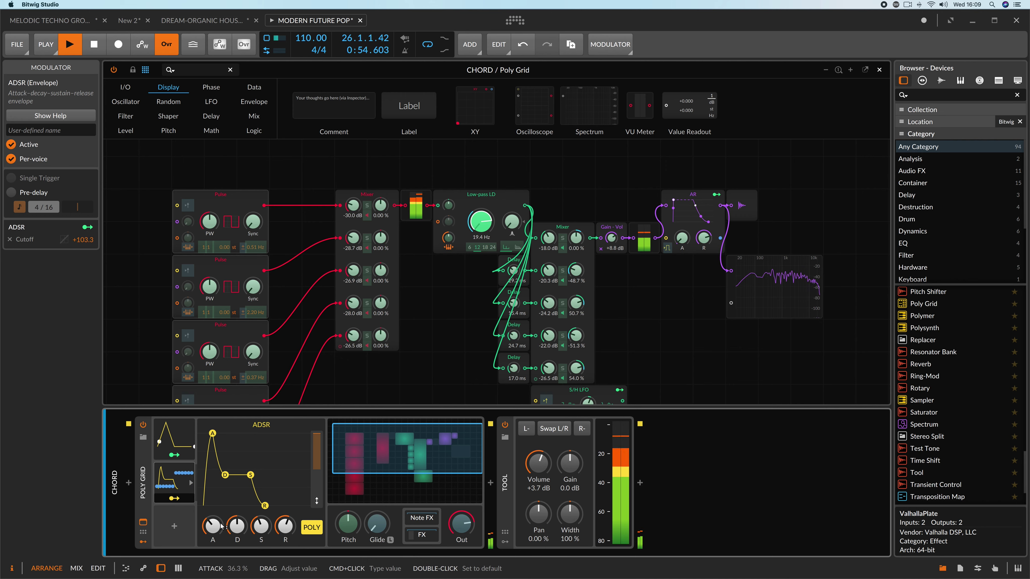
pyautogui.moveTo(213, 527); pyautogui.dragTo(238, 515)
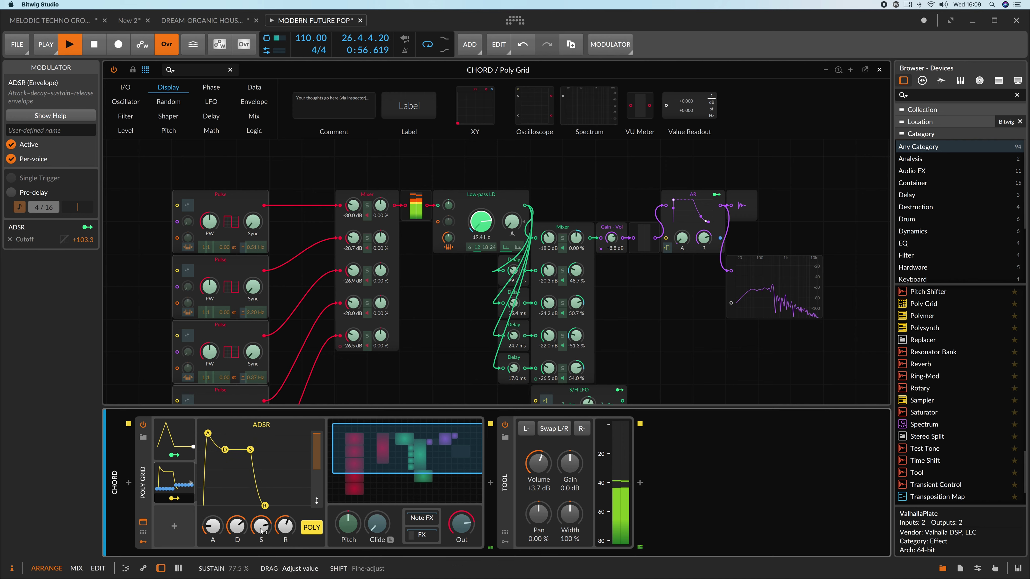
pyautogui.moveTo(288, 530); pyautogui.dragTo(213, 514)
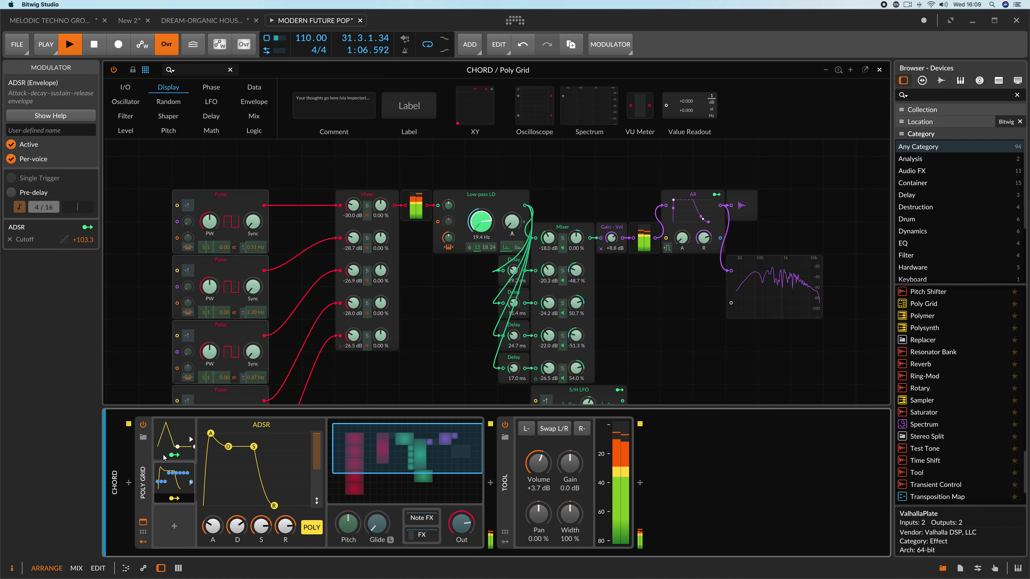
pyautogui.press('space')
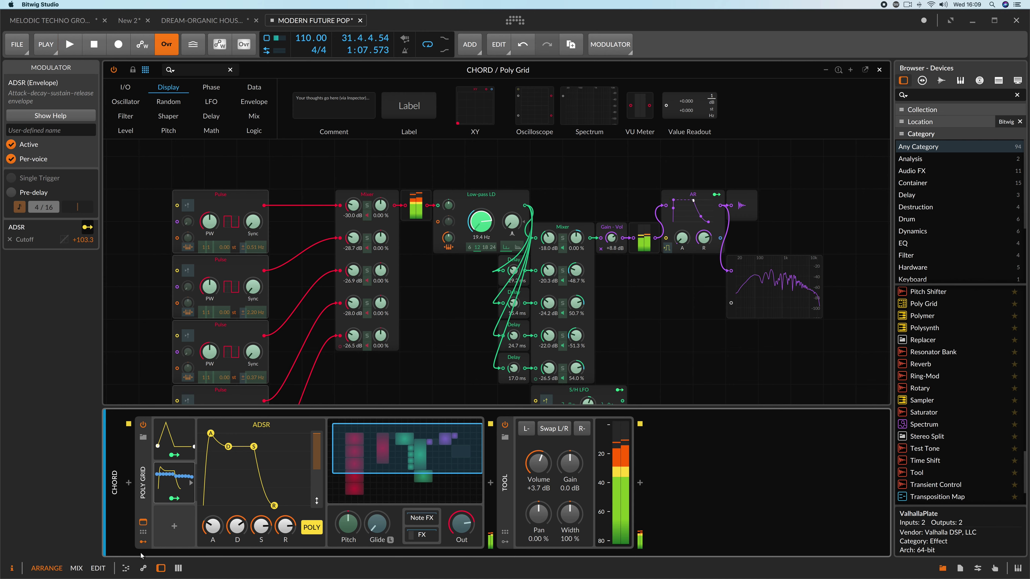
# - Insert an AHD on Release modulator in the Poly Grid's third modulator slot and show its envelope
pyautogui.click(172, 531)
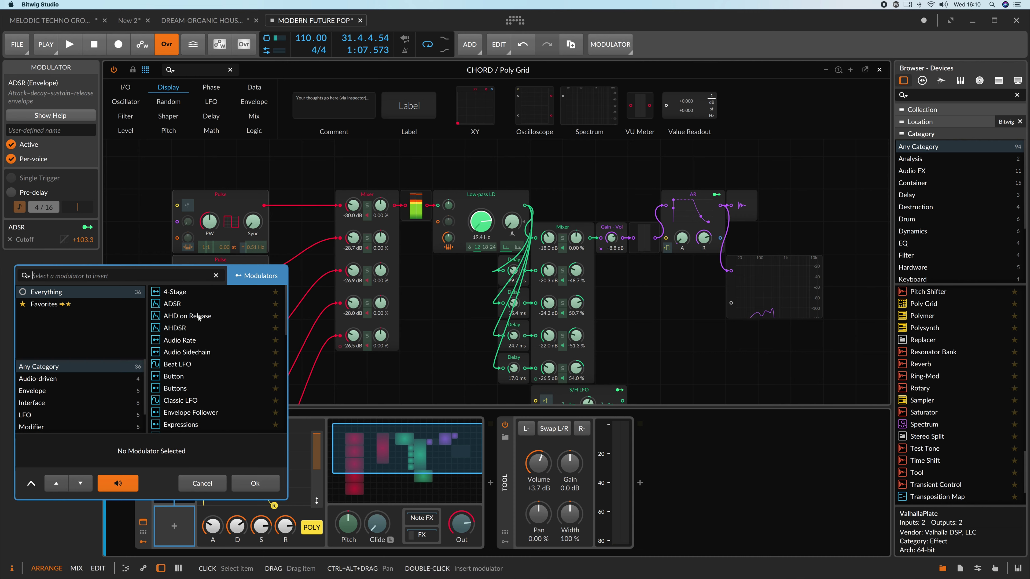
pyautogui.click(175, 316)
pyautogui.click(256, 483)
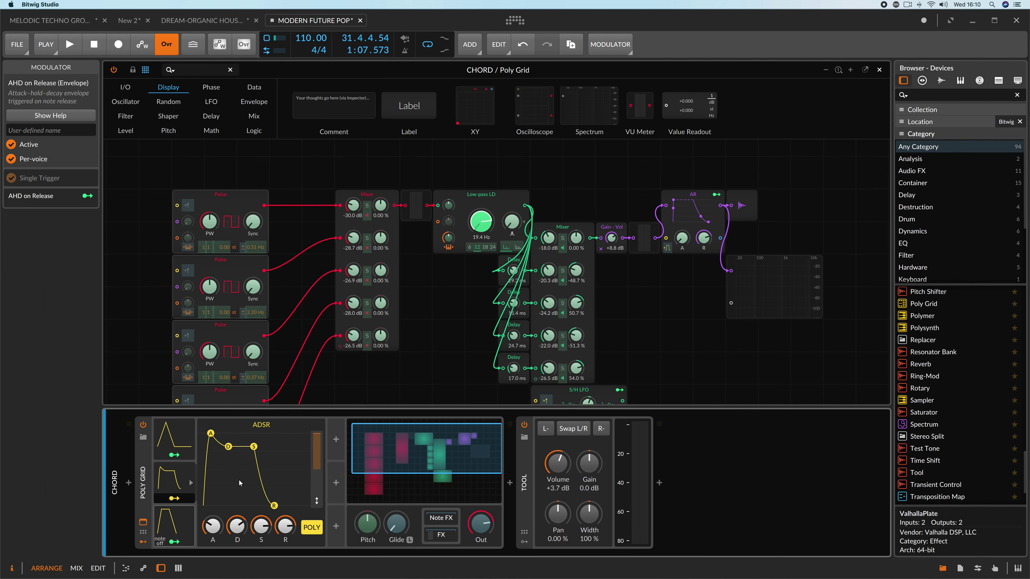
pyautogui.click(177, 526)
pyautogui.click(177, 523)
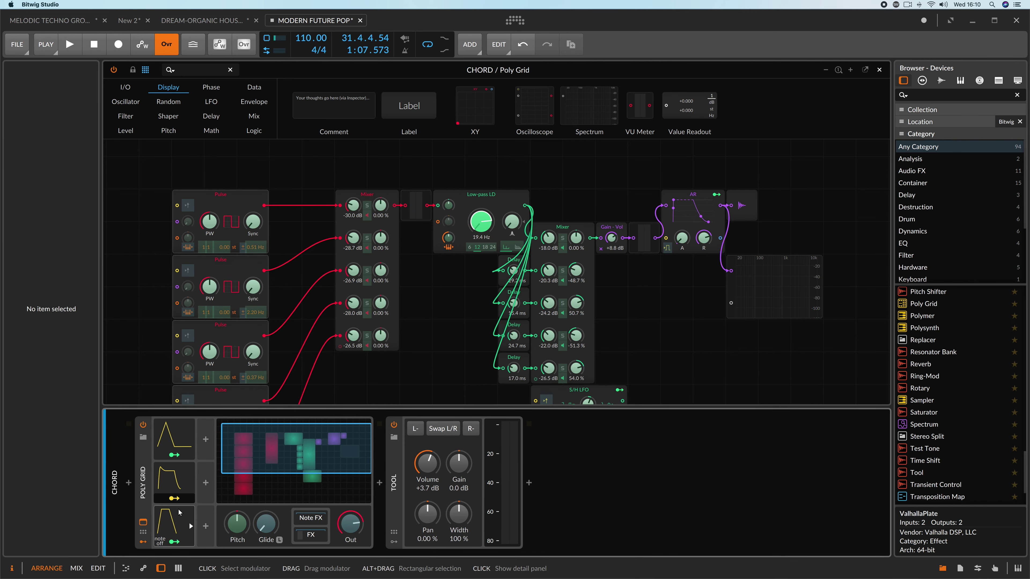
pyautogui.click(190, 527)
pyautogui.click(190, 527)
# - Map AHD on Release to the Low-pass LD cutoff by +59.33 and resonance by +0.667, and start playback
pyautogui.click(175, 542)
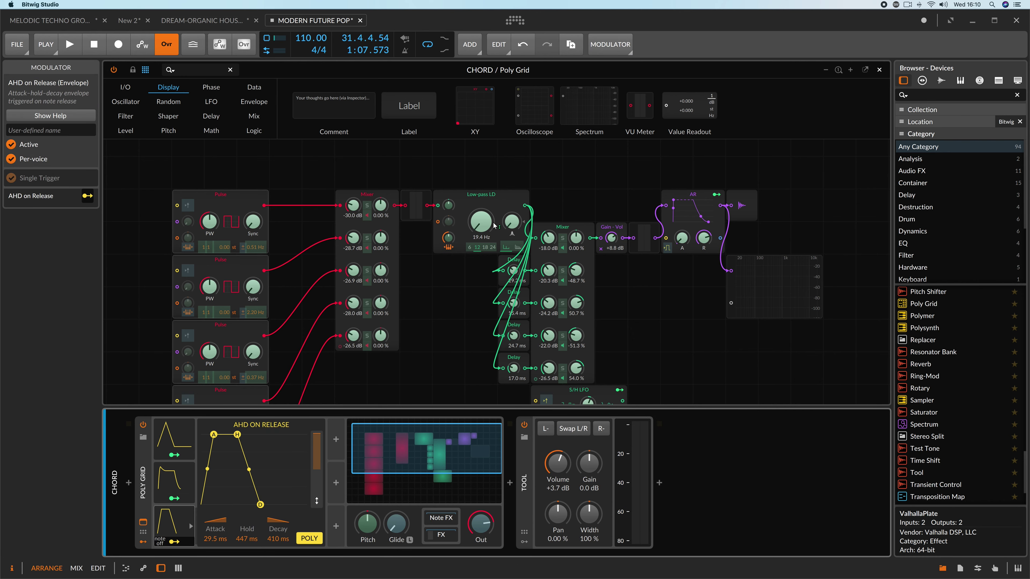
pyautogui.moveTo(481, 222); pyautogui.dragTo(481, 203)
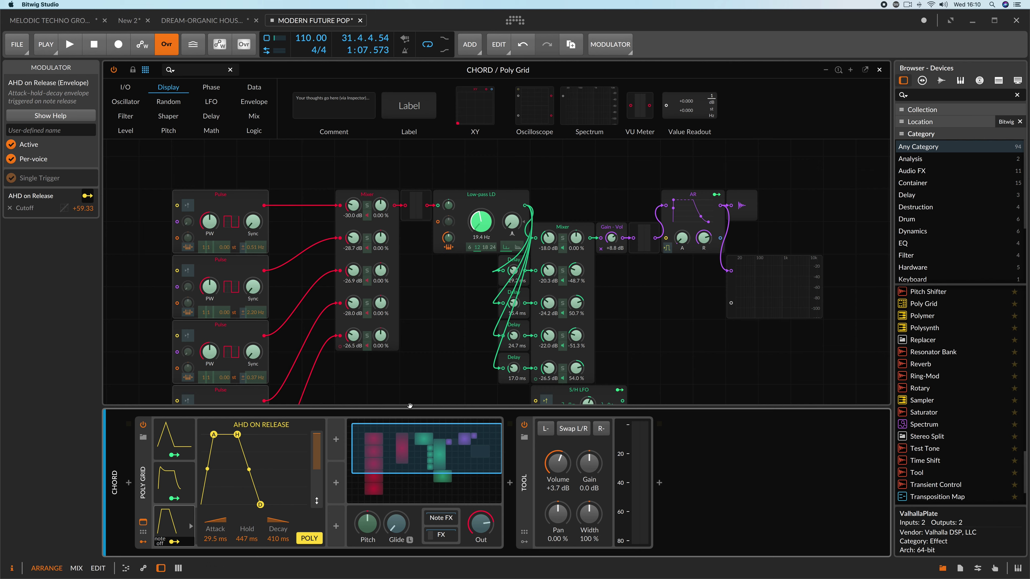
pyautogui.moveTo(511, 221); pyautogui.dragTo(512, 211)
pyautogui.press('space')
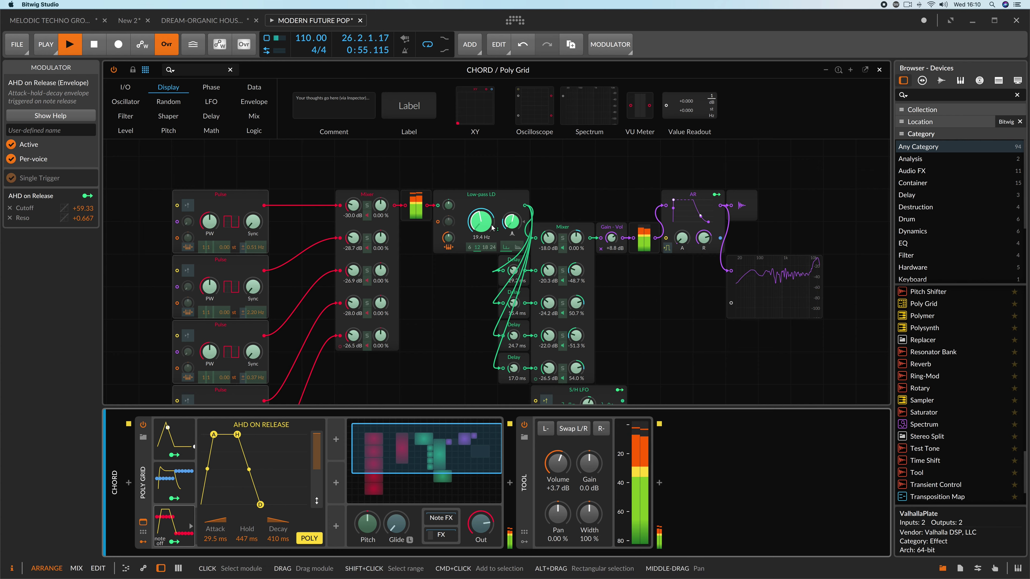
# - Reduce the AHD on Release modulation of the Low-pass LD resonance to +0.634 and stop playback
pyautogui.moveTo(512, 221); pyautogui.dragTo(512, 223)
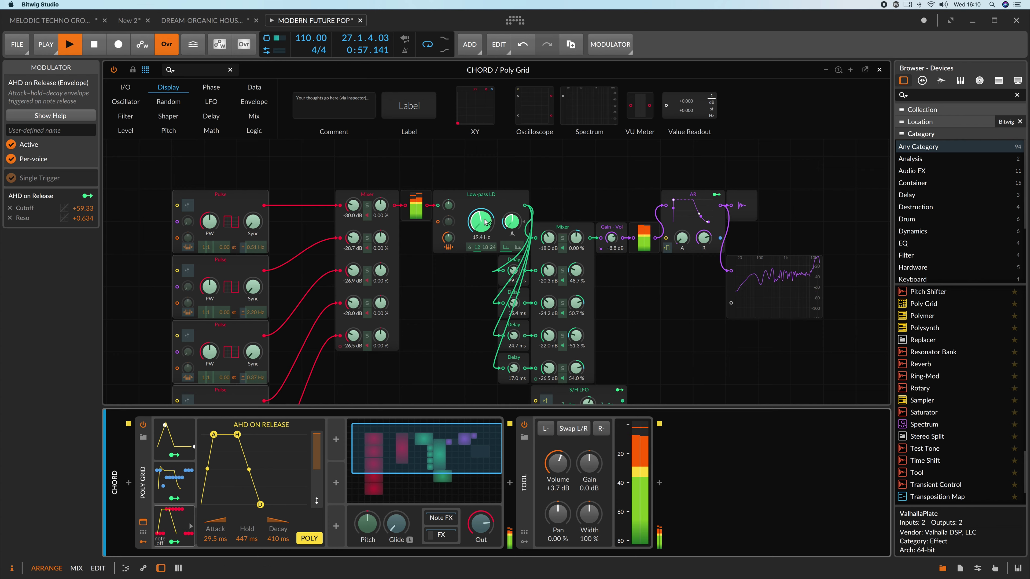
pyautogui.press('space')
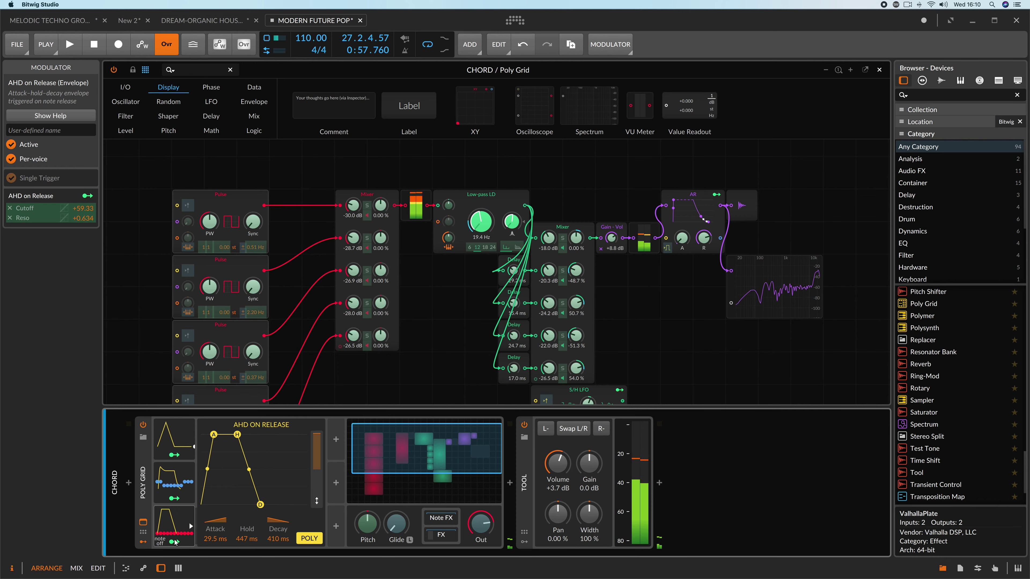
# - Map the AHD on Release modulator to the Sync of all five Pulse oscillators by +36.00 each
pyautogui.click(175, 543)
pyautogui.moveTo(253, 227); pyautogui.dragTo(253, 215)
pyautogui.scroll(-1, 253, 255)
pyautogui.moveTo(253, 255); pyautogui.dragTo(253, 227)
pyautogui.scroll(-1, 276, 279)
pyautogui.moveTo(252, 291); pyautogui.dragTo(252, 316)
pyautogui.scroll(-3, 252, 289)
pyautogui.scroll(-2, 253, 317)
pyautogui.moveTo(252, 346); pyautogui.dragTo(252, 320)
pyautogui.scroll(6, 251, 251)
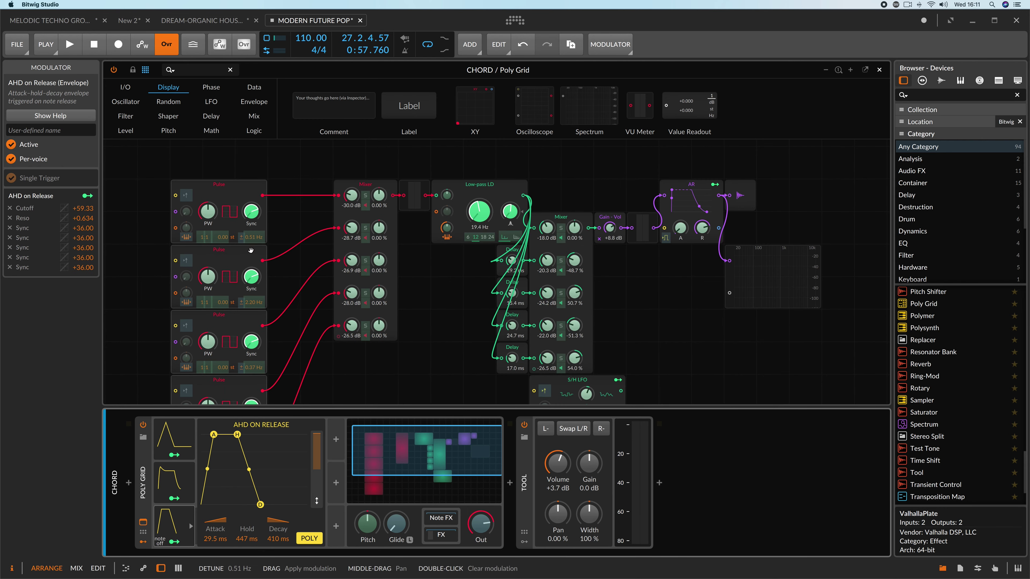
# - Map AHD on Release to the five Pulse oscillators' Detune by +4.460, -4.760, +4.100, -4.740 and +4.020, in order
pyautogui.moveTo(255, 240); pyautogui.dragTo(254, 222)
pyautogui.moveTo(254, 301); pyautogui.dragTo(254, 319)
pyautogui.scroll(-6, 255, 308)
pyautogui.moveTo(255, 260); pyautogui.dragTo(255, 245)
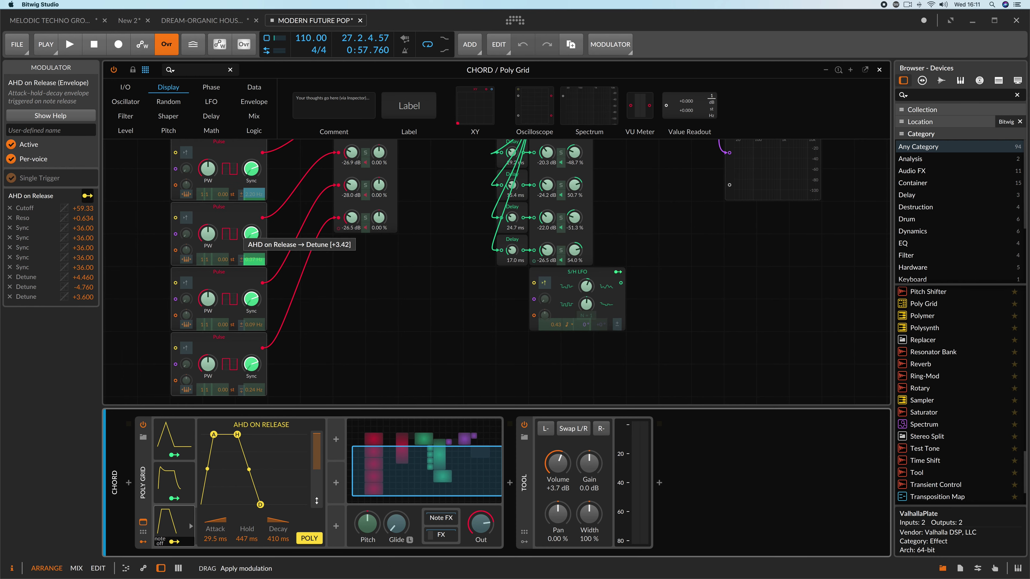
pyautogui.moveTo(254, 324); pyautogui.dragTo(254, 323)
pyautogui.moveTo(254, 390); pyautogui.dragTo(254, 389)
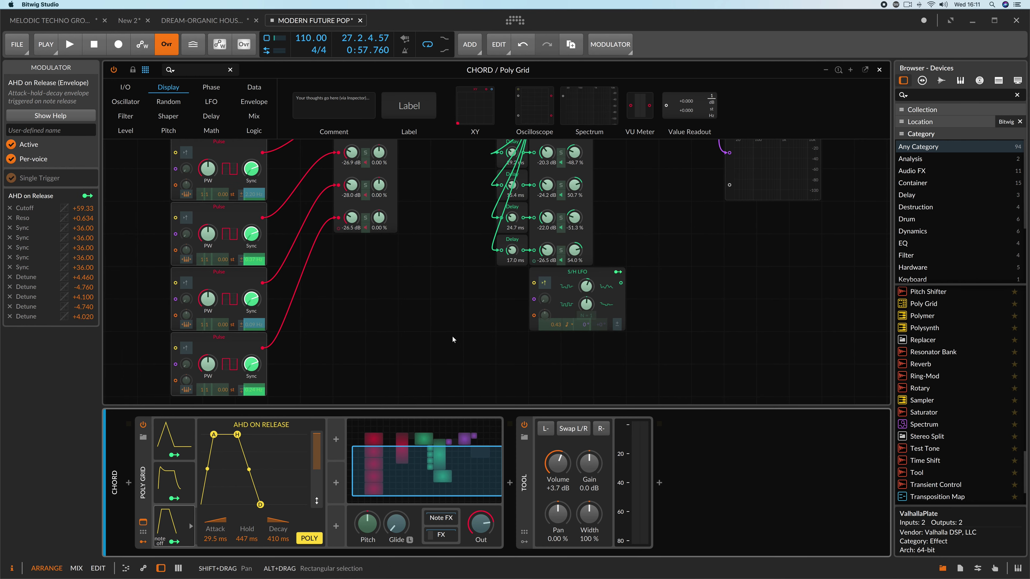
# - Vary the ADSR modulator's envelope during playback, ending with a short attack and a high sustain
pyautogui.press('space')
pyautogui.scroll(3, 464, 309)
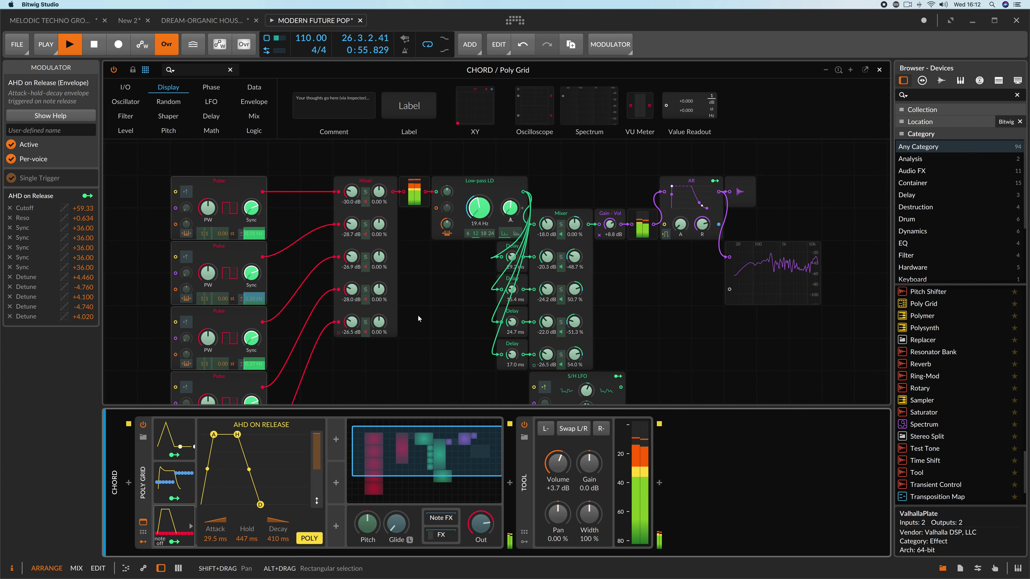
pyautogui.moveTo(247, 539); pyautogui.dragTo(247, 523)
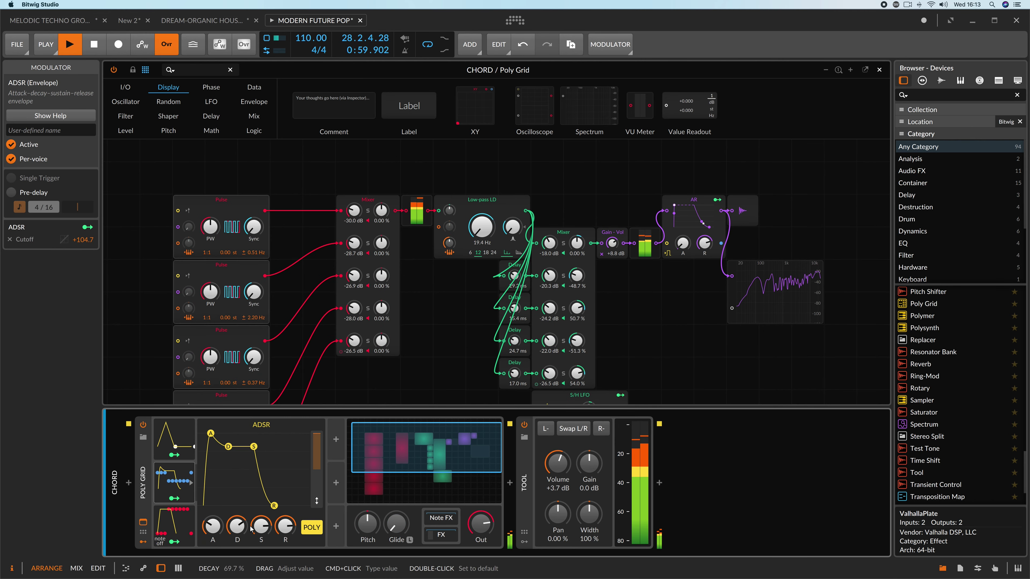
pyautogui.moveTo(260, 528); pyautogui.dragTo(286, 511)
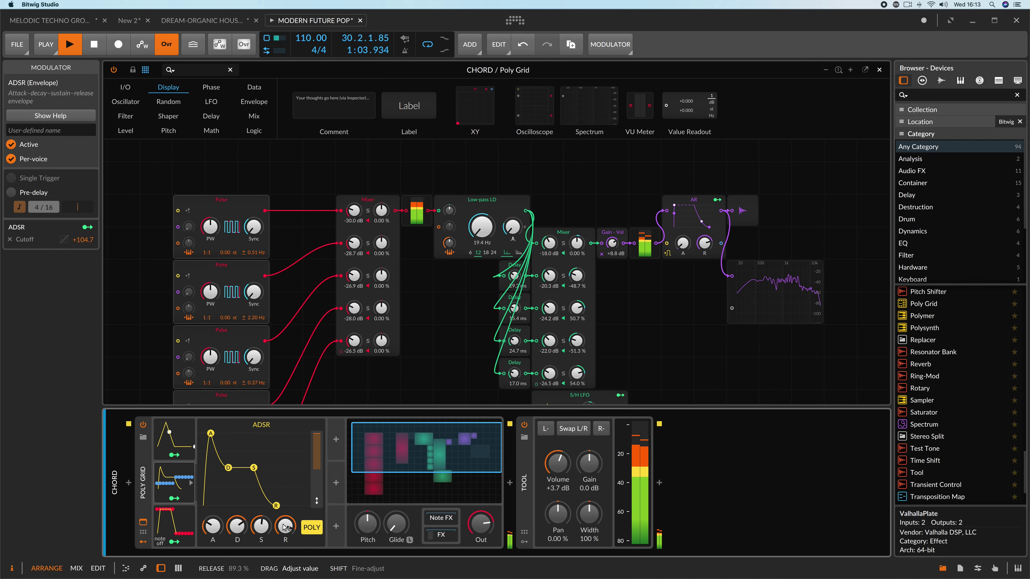
pyautogui.moveTo(214, 528); pyautogui.dragTo(238, 521)
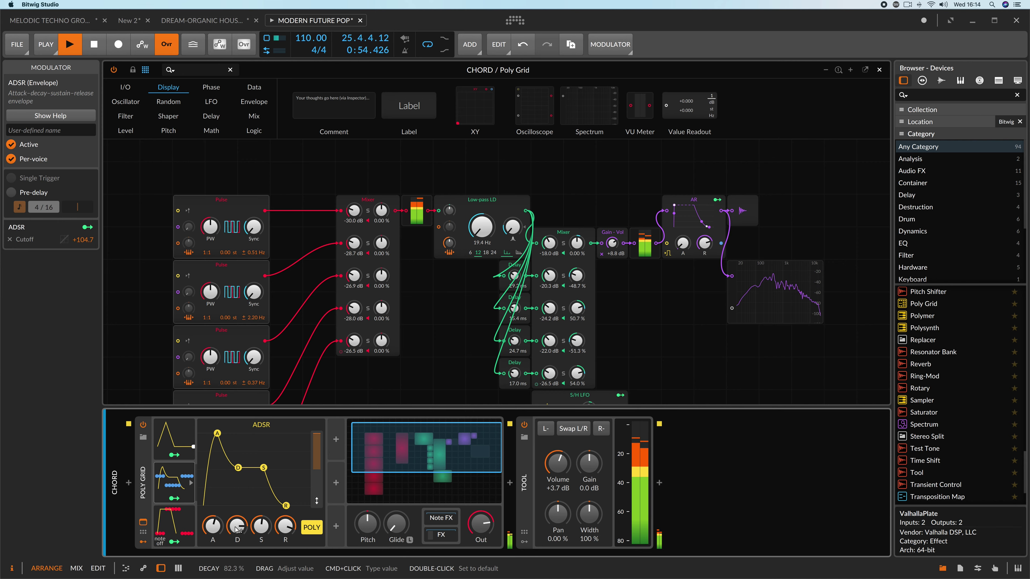
pyautogui.moveTo(214, 523); pyautogui.dragTo(261, 525)
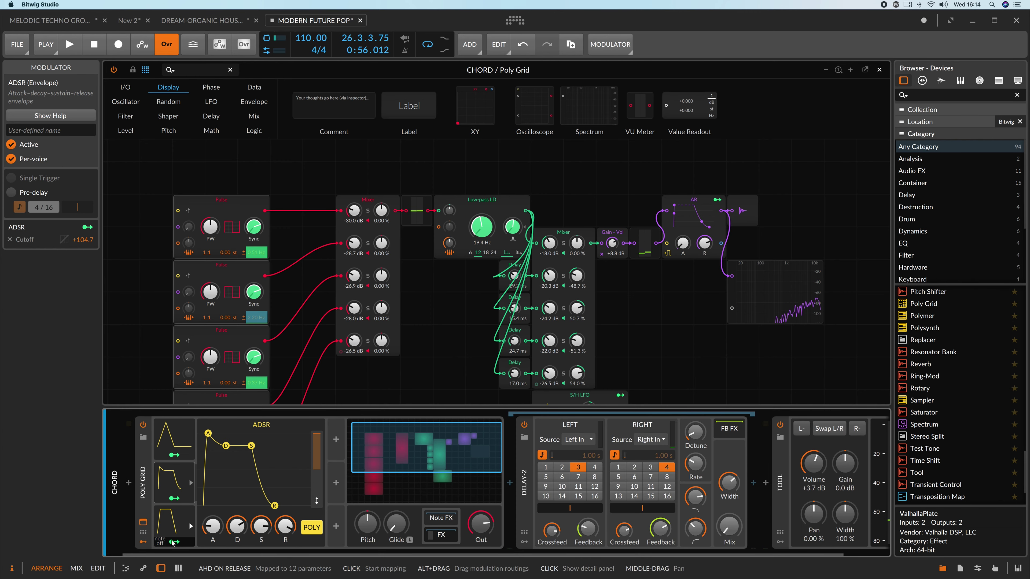
# - Map AHD on Release to the Delay-2 Mix with a positive amount and start playback
pyautogui.click(173, 542)
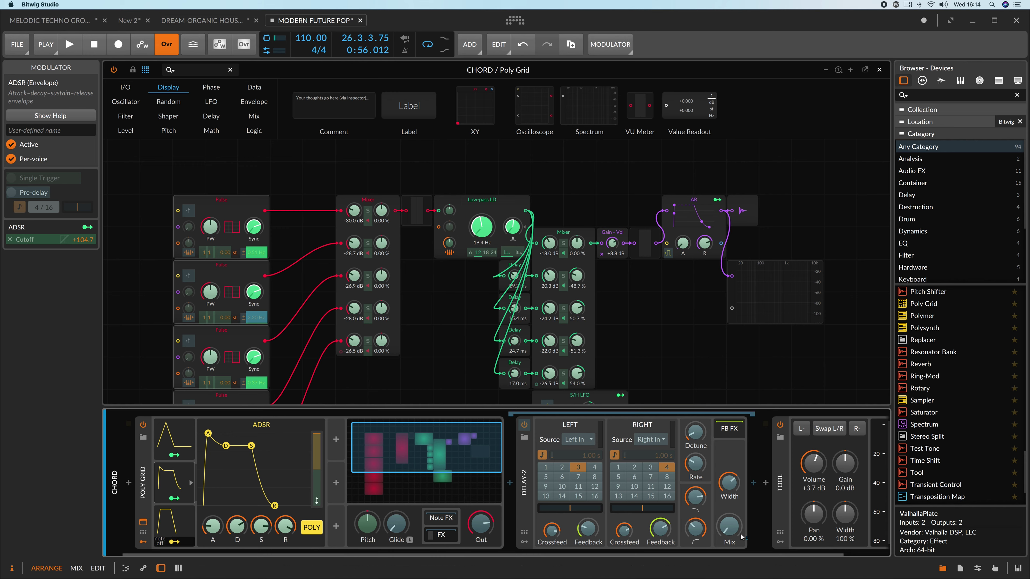
pyautogui.moveTo(736, 531); pyautogui.dragTo(736, 471)
pyautogui.press('space')
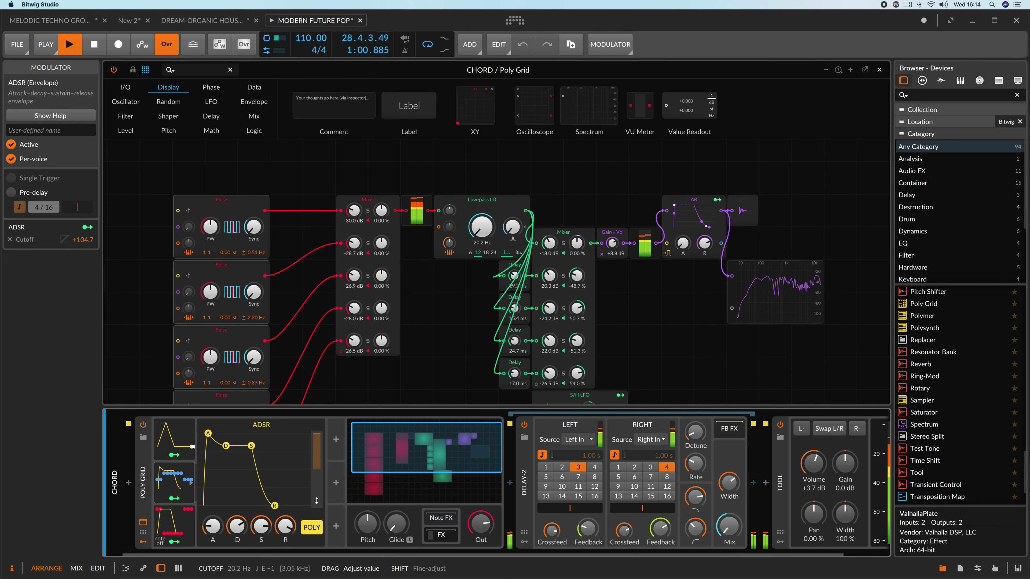
# - Set the 4-Stage modulation of the Low-pass LD cutoff to +42.00 and its loop mode to 1 from 1
pyautogui.click(174, 455)
pyautogui.moveTo(487, 230); pyautogui.dragTo(487, 217)
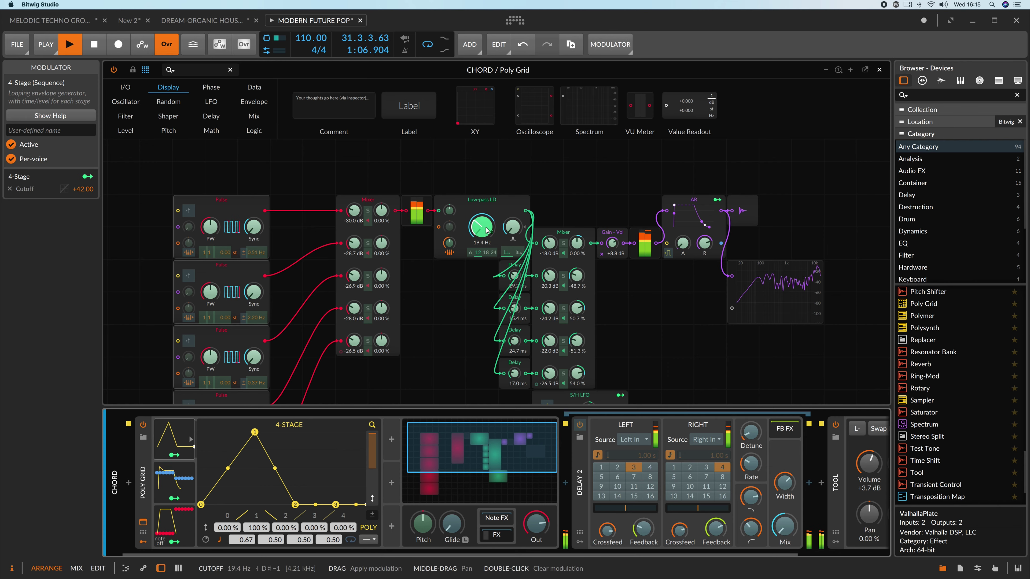
pyautogui.click(368, 539)
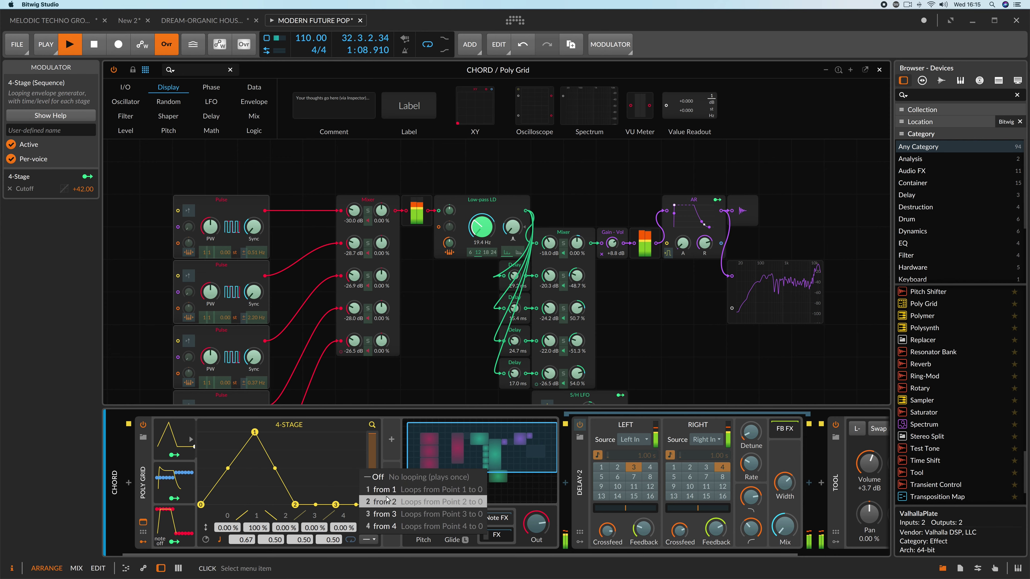
pyautogui.click(387, 494)
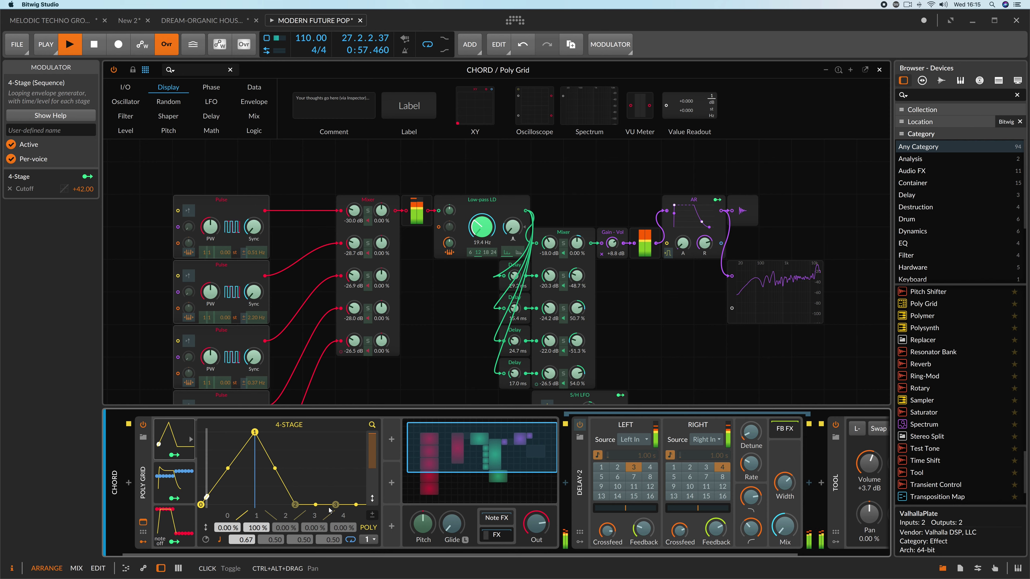
# - Bend the 4-Stage's rising segment upward, increase its modulation of the Low-pass LD cutoff, and stop playback
pyautogui.moveTo(233, 475); pyautogui.dragTo(228, 457)
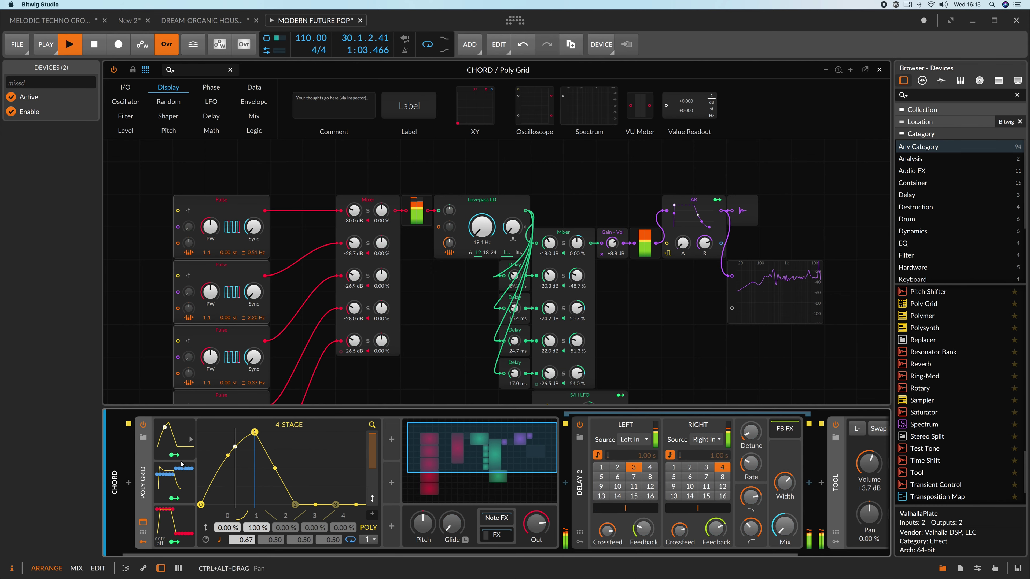
pyautogui.click(174, 455)
pyautogui.moveTo(486, 231); pyautogui.dragTo(487, 225)
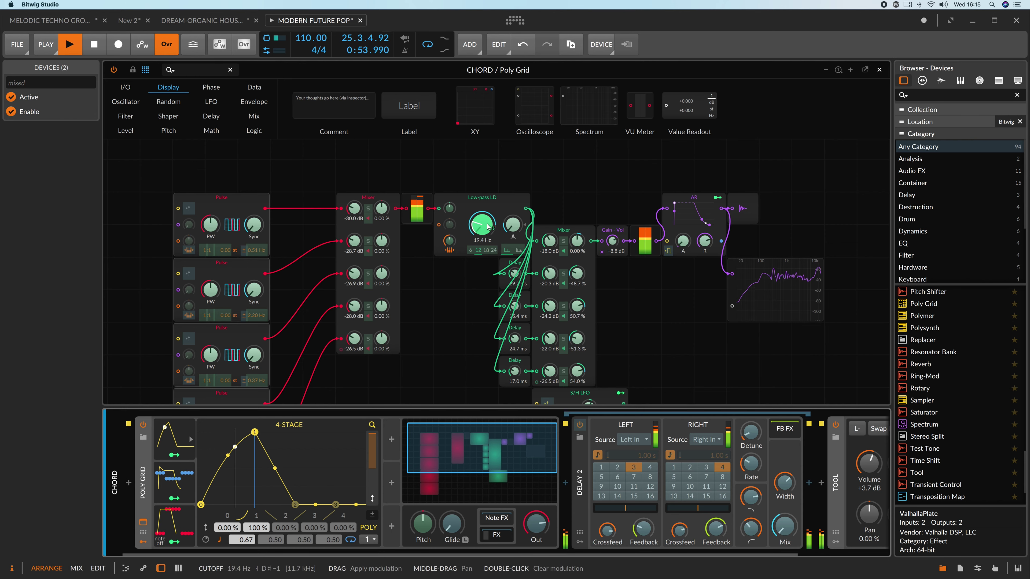
pyautogui.scroll(-5, 487, 226)
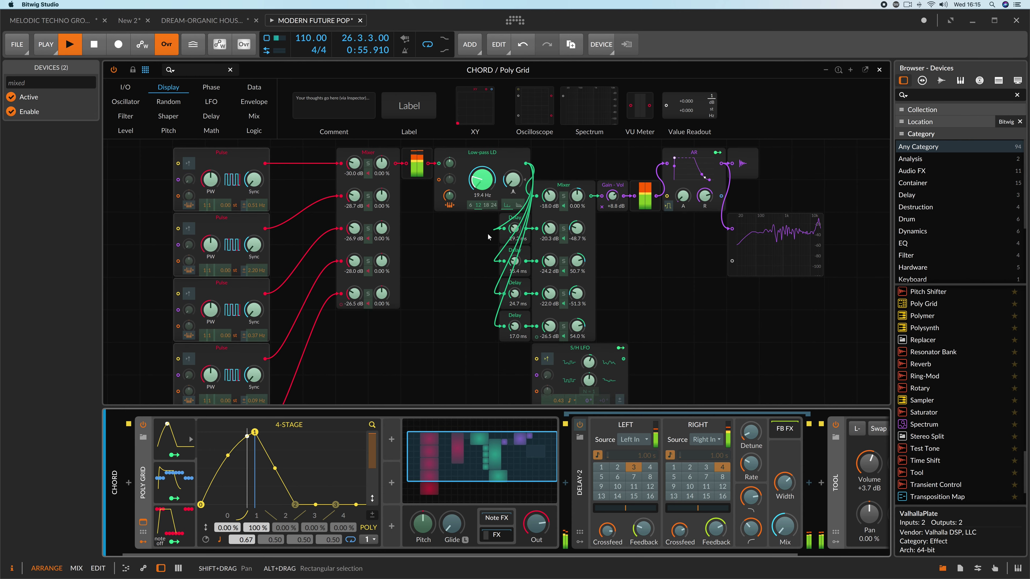
pyautogui.scroll(4, 488, 234)
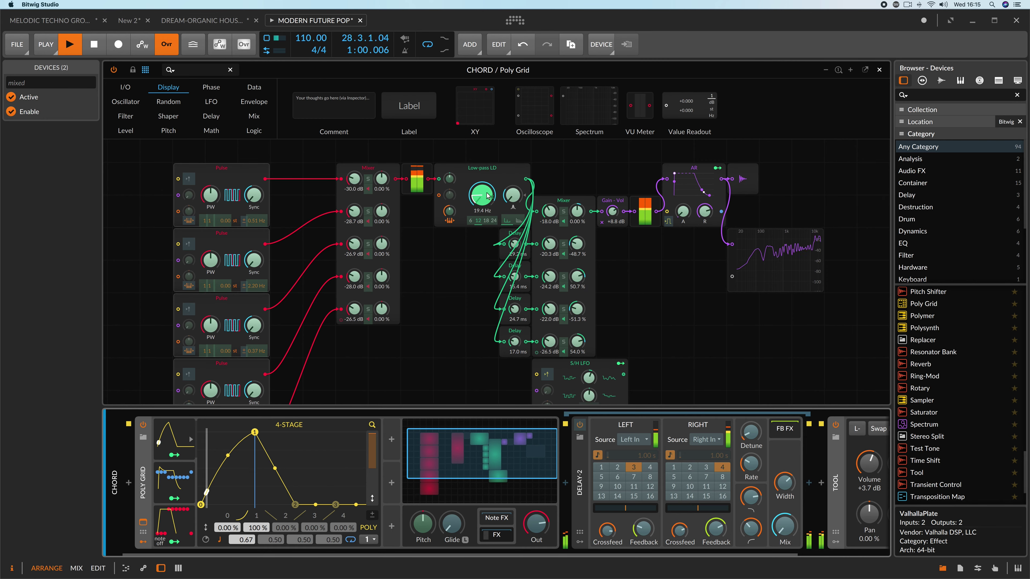
pyautogui.press('space')
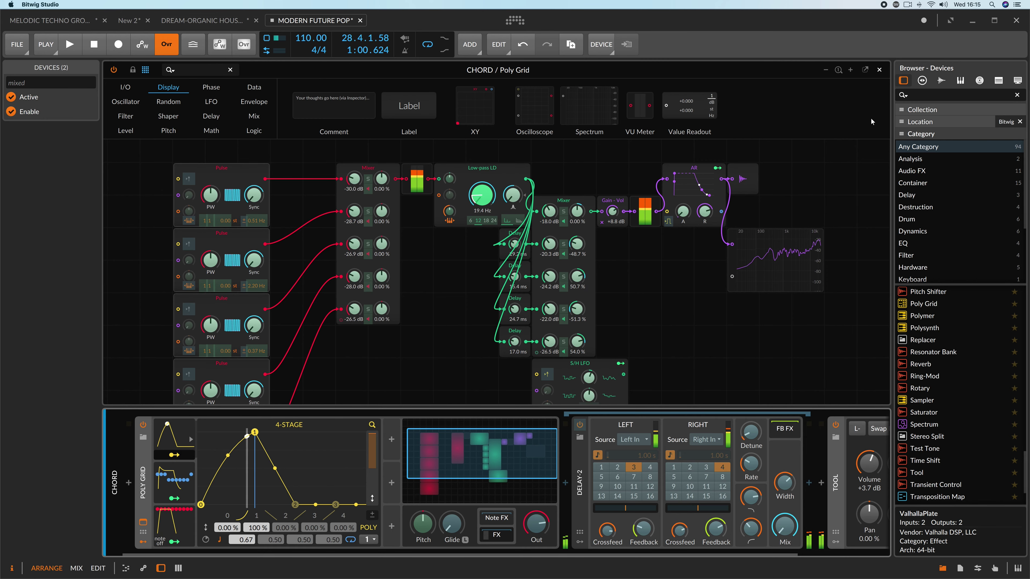
# - Close the Poly Grid editor and open the soloed CHORD track's VI - ii V - i clip at bar 25 for note editing
pyautogui.click(881, 69)
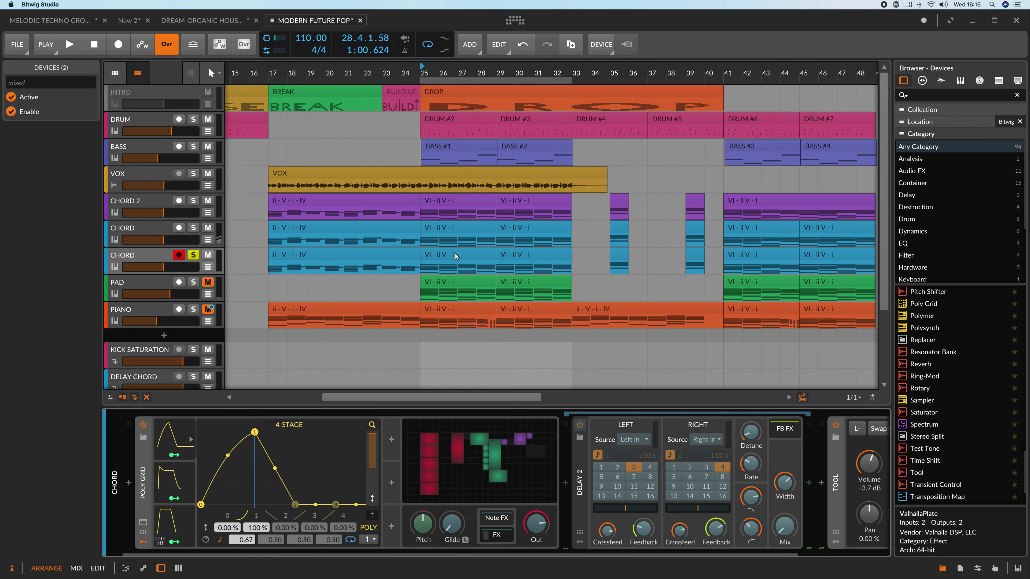
pyautogui.click(464, 252)
pyautogui.doubleClick(463, 252)
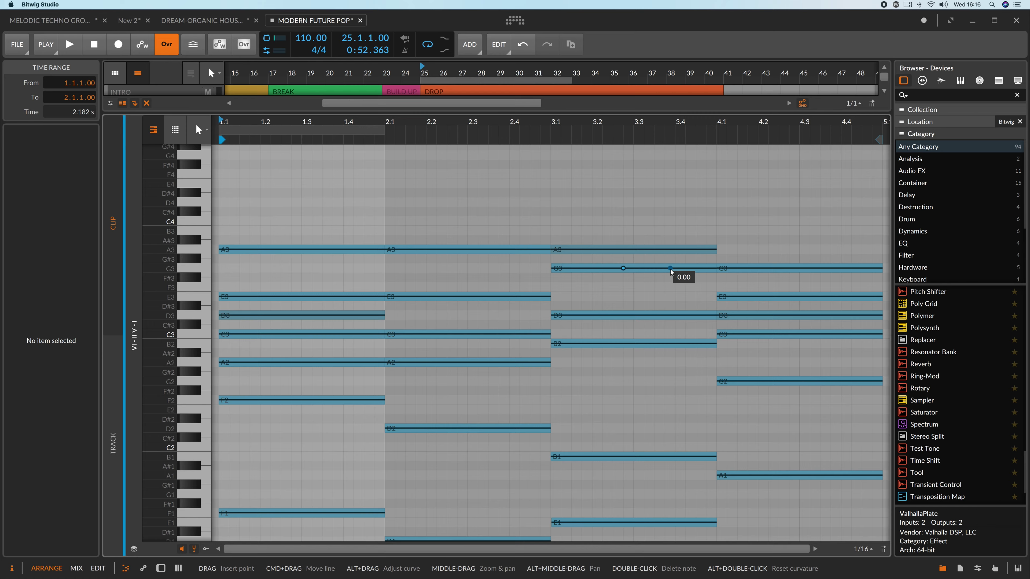
# - Raise the pitch expression point in the middle of the bar 3 G3 note to 12.00 and play the clip
pyautogui.scroll(4, 670, 269)
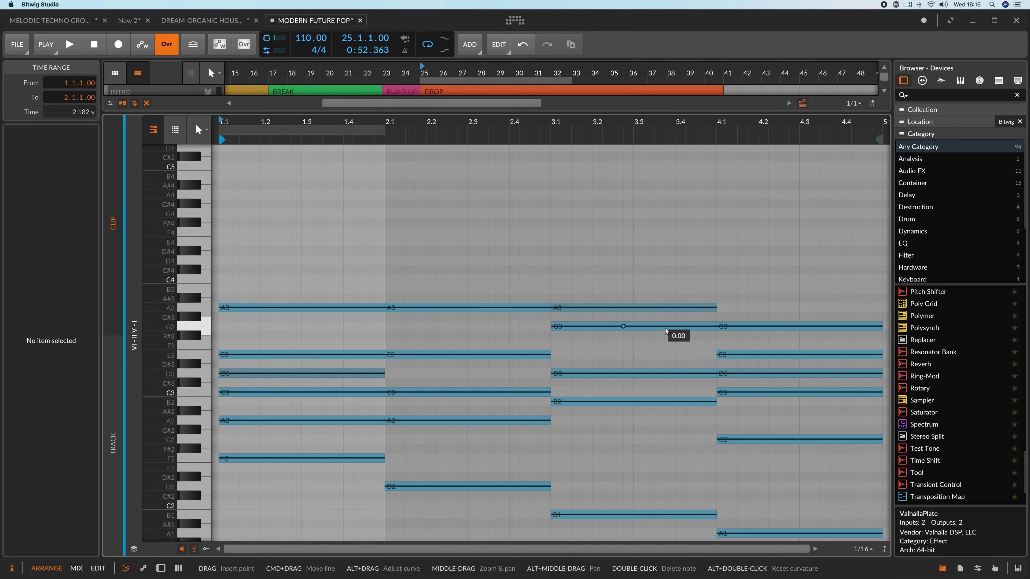
pyautogui.moveTo(664, 326); pyautogui.dragTo(665, 308)
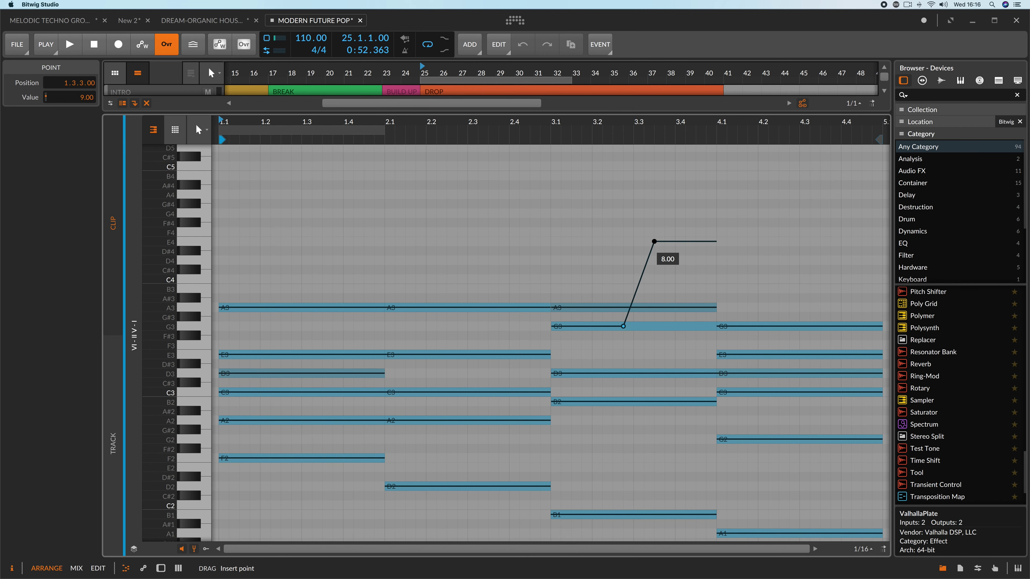
pyautogui.moveTo(654, 241); pyautogui.dragTo(656, 215)
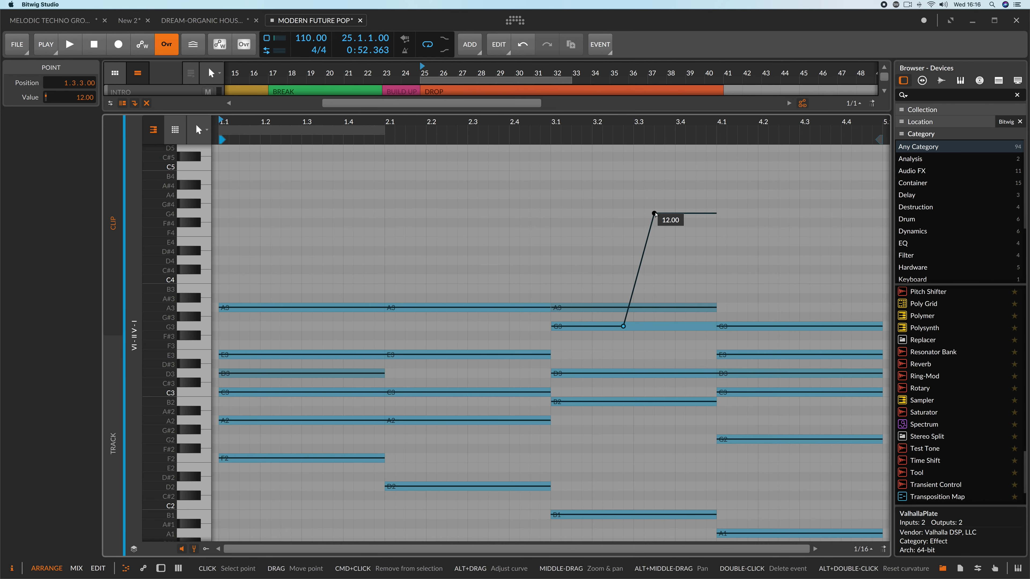
pyautogui.press('space')
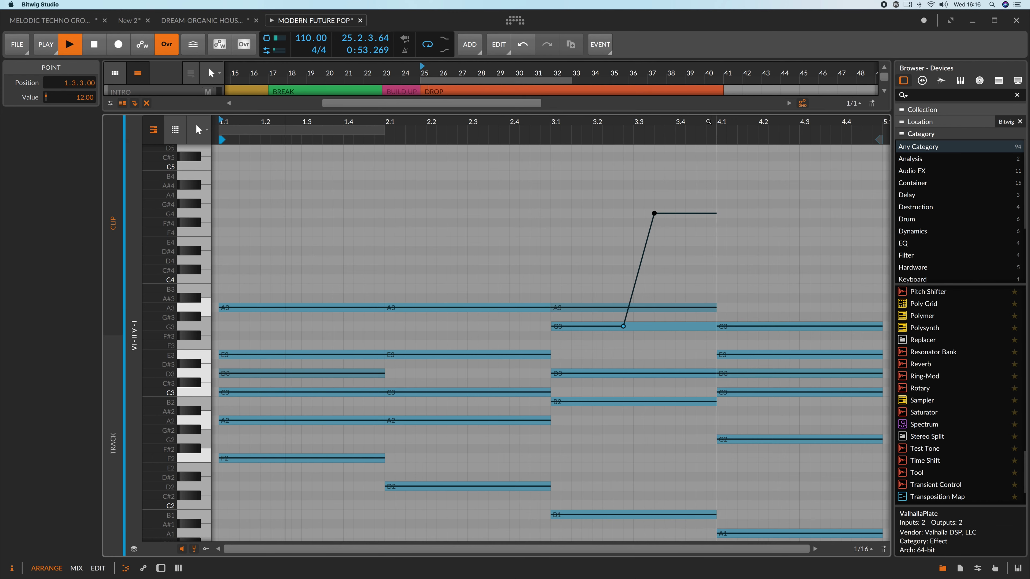
pyautogui.moveTo(702, 122); pyautogui.dragTo(692, 176)
pyautogui.hscroll(2, 692, 176)
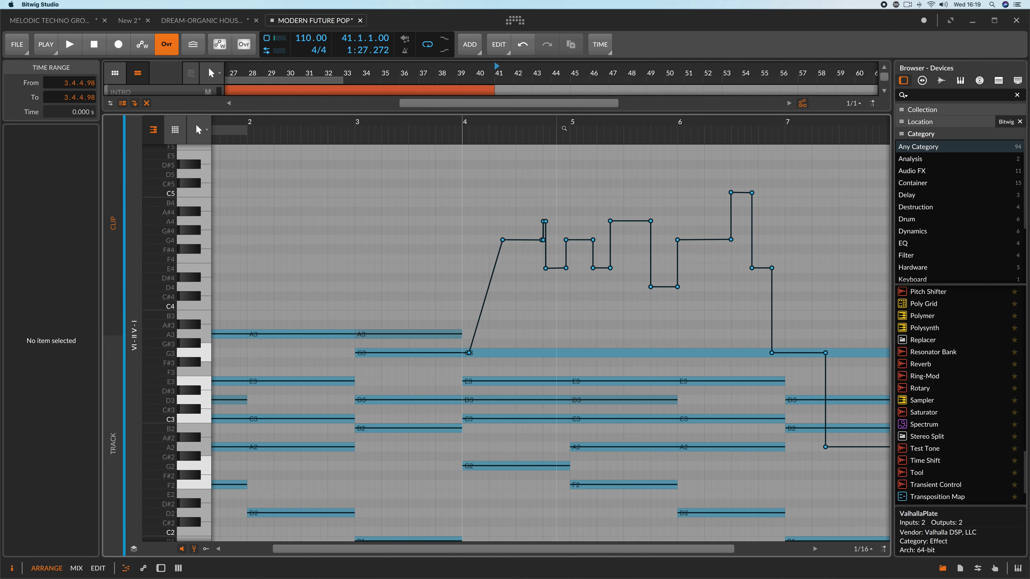
# - Raise the Low-pass LD cutoff in the Poly Grid to 55.0 Hz during playback
pyautogui.moveTo(564, 128); pyautogui.dragTo(576, 107)
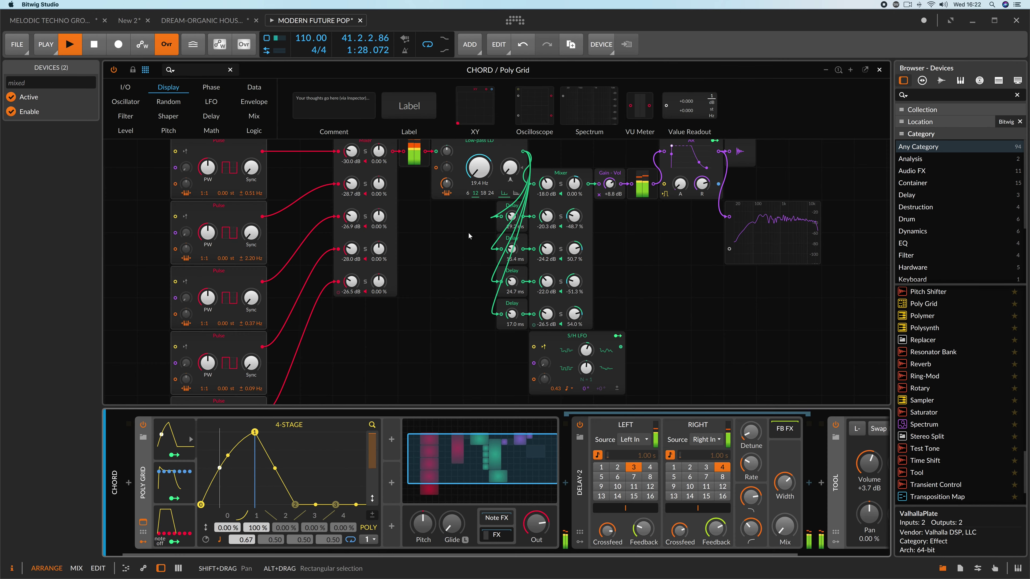
pyautogui.moveTo(479, 167); pyautogui.dragTo(478, 148)
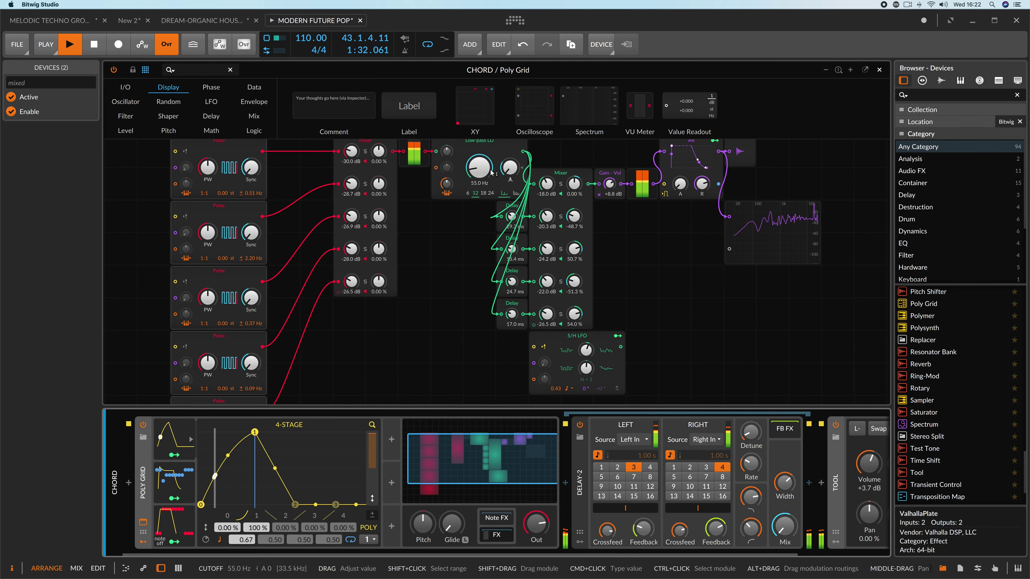
# - Examine the stepped pitch curve of the long G3 note in the chord clip during playback, and return to the devices
pyautogui.press('d')
pyautogui.press('e')
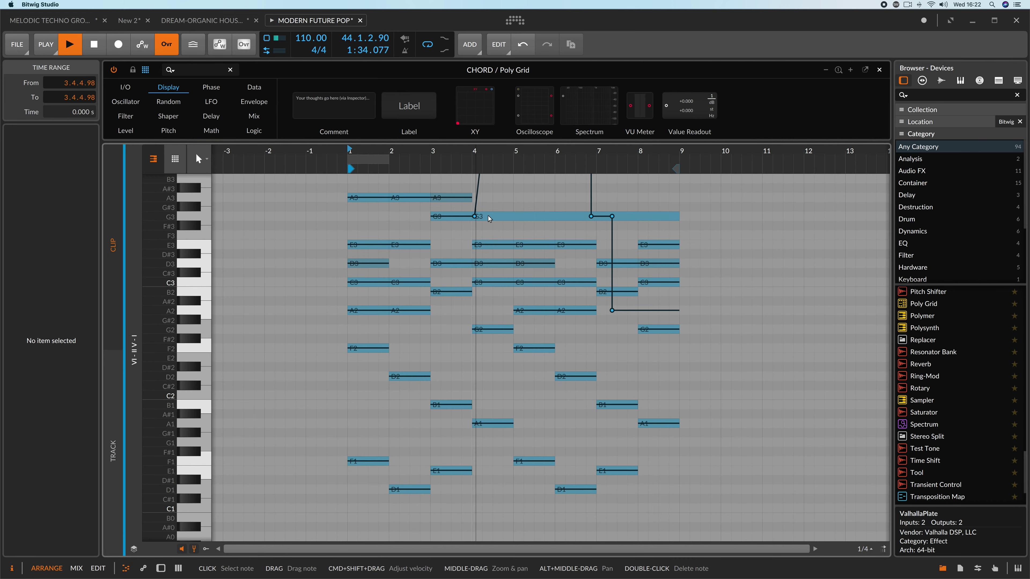
pyautogui.scroll(5, 536, 252)
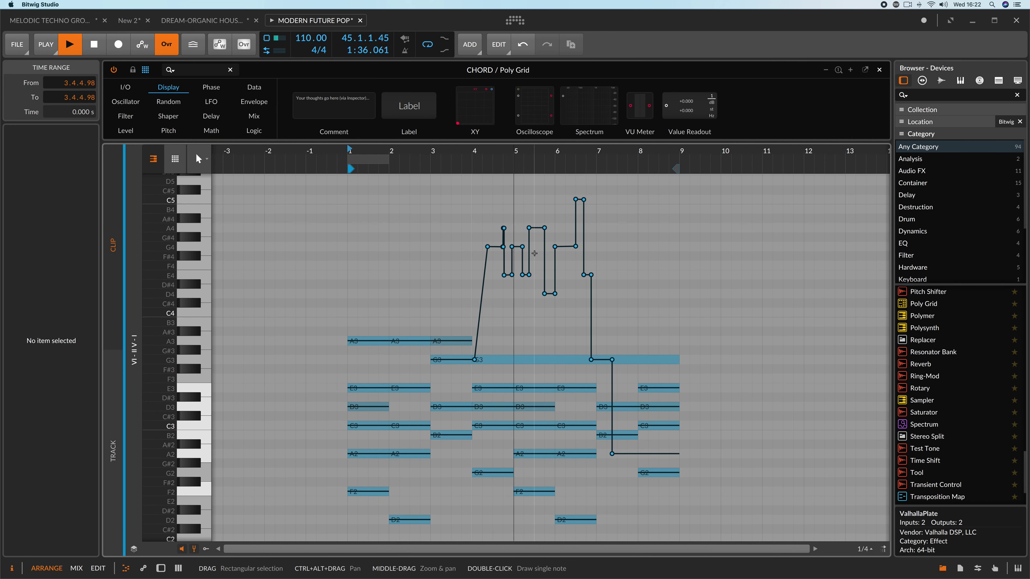
pyautogui.moveTo(586, 152); pyautogui.dragTo(566, 153)
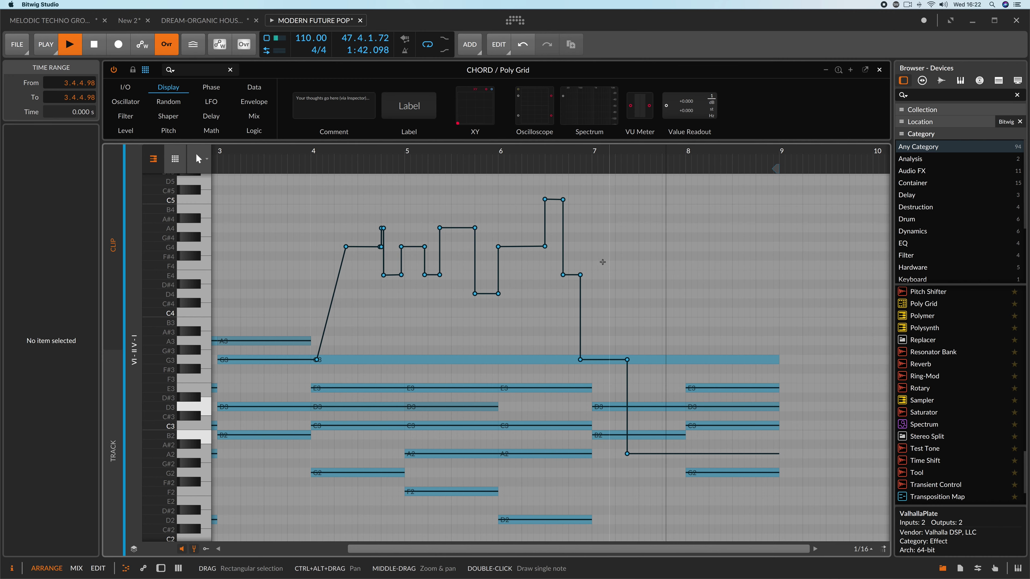
pyautogui.press('d')
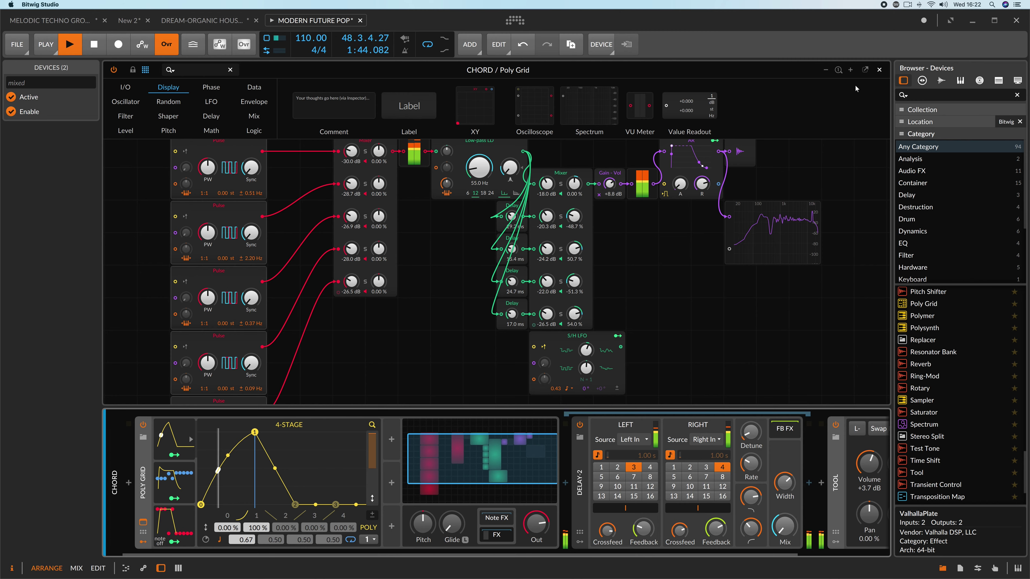
# - Close the Poly Grid editor, move the VOX clip to start at bar 33, and play from bar 41
pyautogui.click(878, 70)
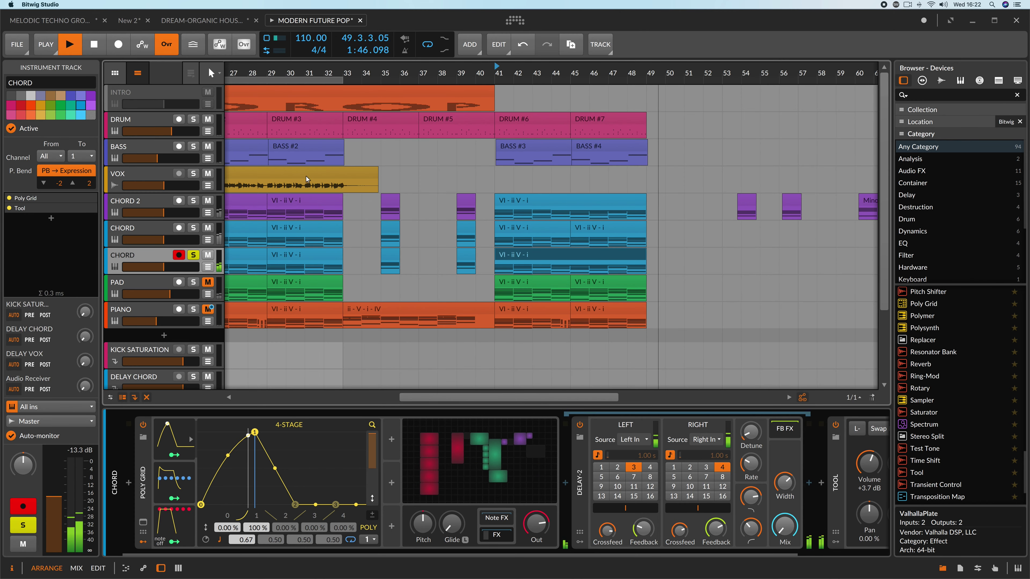
pyautogui.click(476, 186)
pyautogui.moveTo(478, 186); pyautogui.dragTo(611, 189)
pyautogui.press('space')
pyautogui.click(492, 218)
pyautogui.press('space')
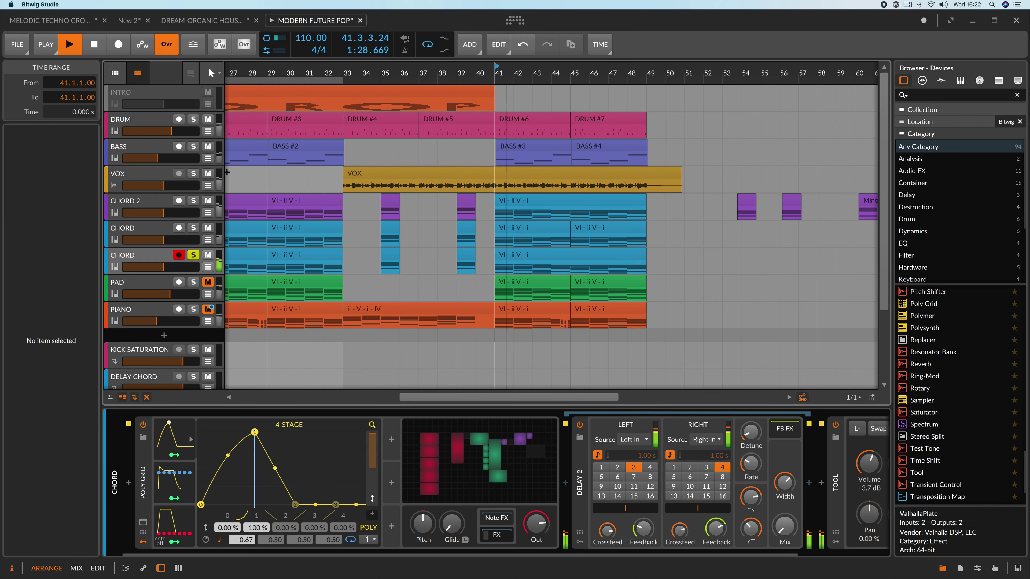
# - Solo the VOX track together with the soloed chord track and restart playback from bar 41
pyautogui.press('space')
pyautogui.click(193, 174)
pyautogui.press('space')
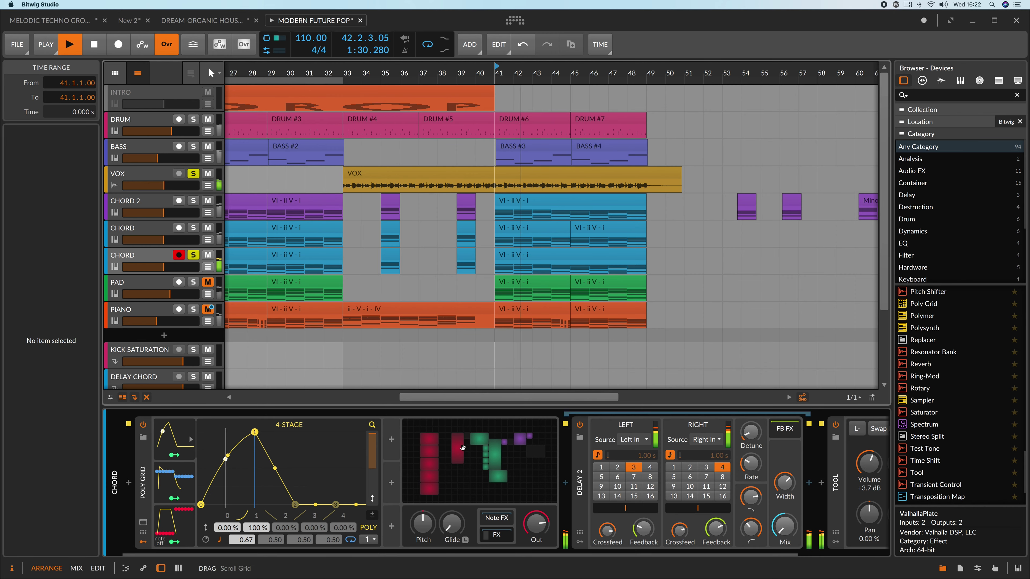
# - Set the Low-pass LD cutoff in the chord's Poly Grid to 64.2 Hz during playback, close the editor and stop playback
pyautogui.click(417, 478)
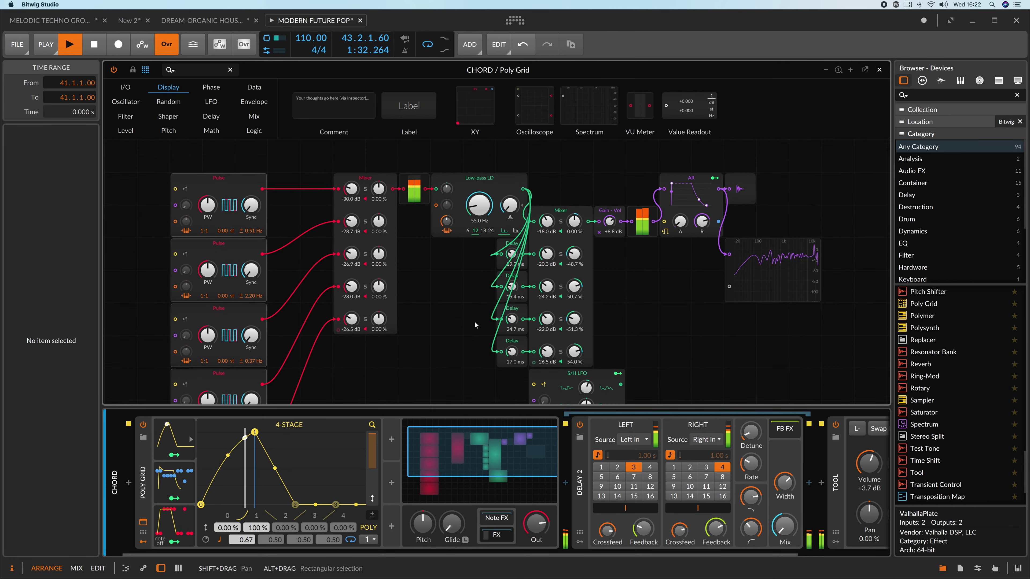
pyautogui.moveTo(489, 259); pyautogui.dragTo(489, 256)
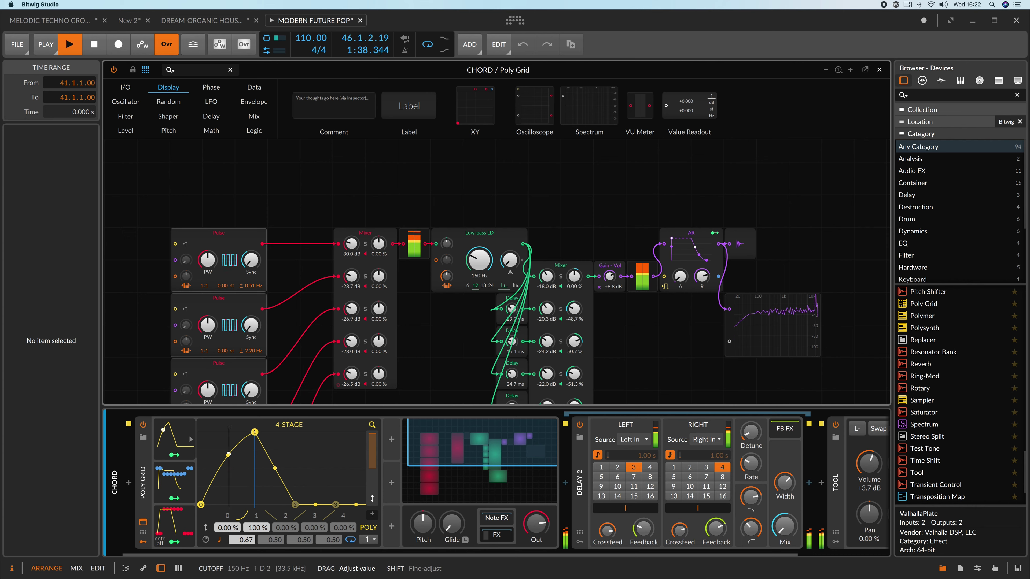
pyautogui.moveTo(479, 259); pyautogui.dragTo(481, 267)
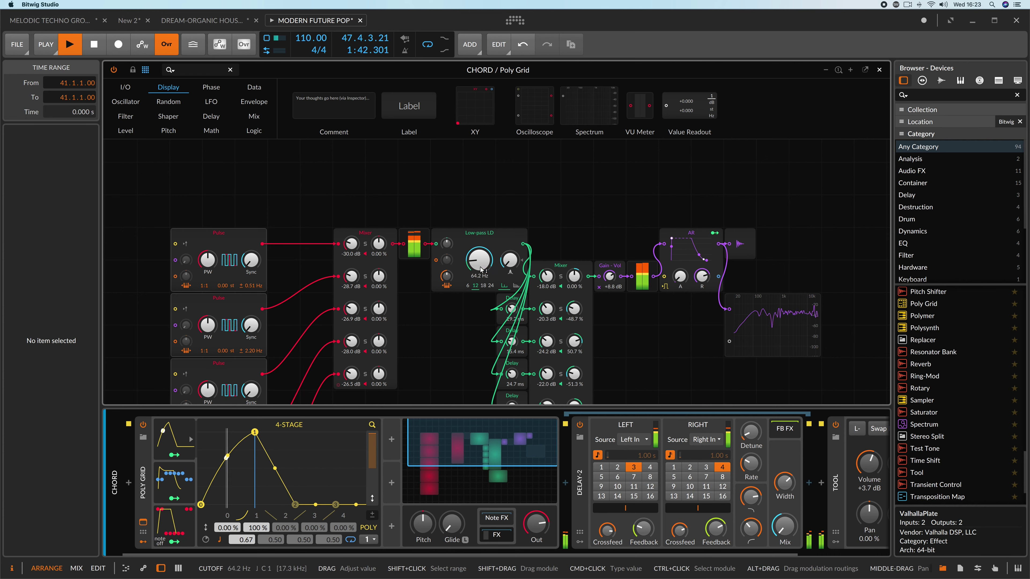
pyautogui.click(879, 70)
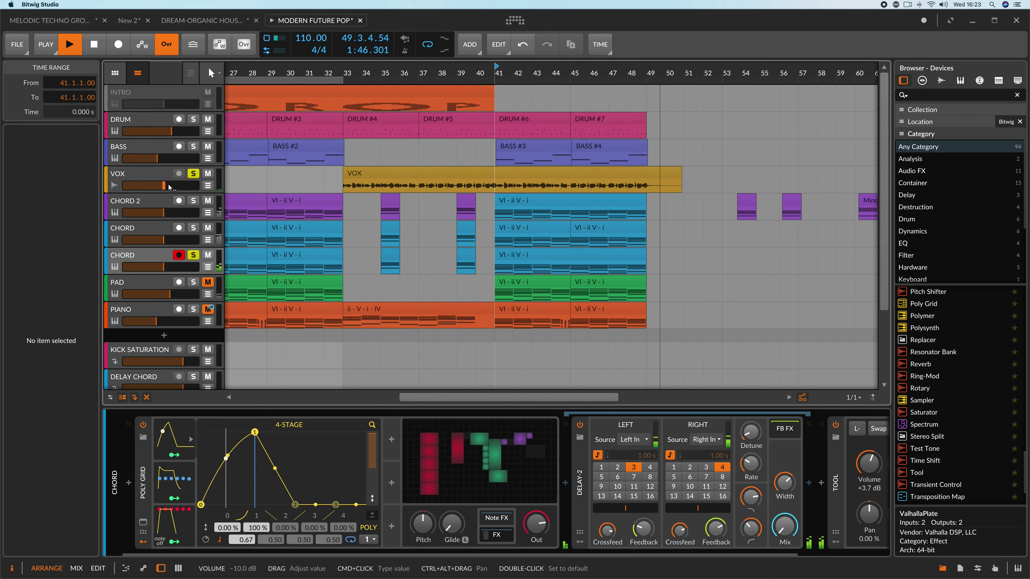
pyautogui.press('space')
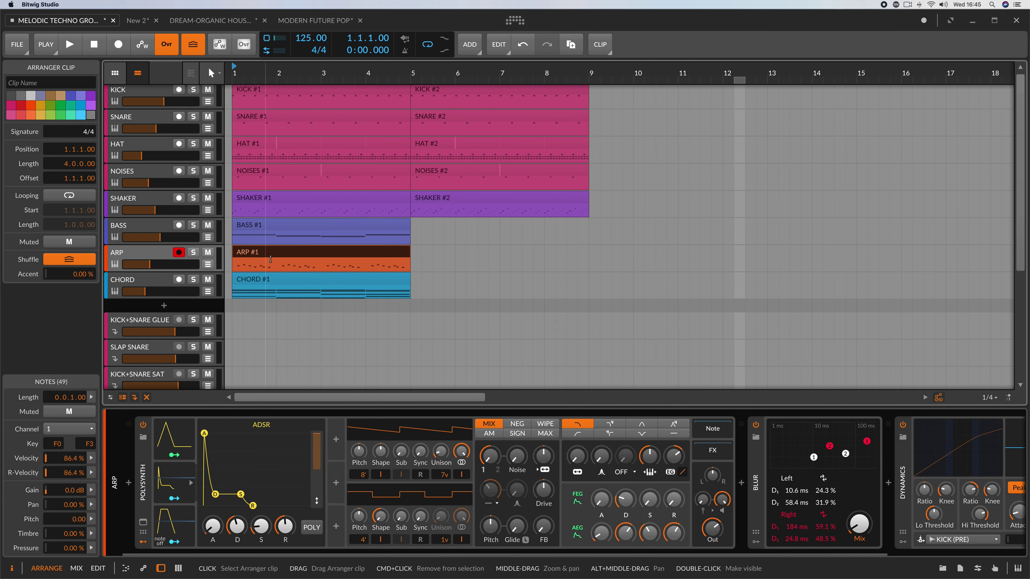
# - Play the melodic techno arrangement with all tracks, and replay it from bar 1 with the ARP track soloed
pyautogui.press('space')
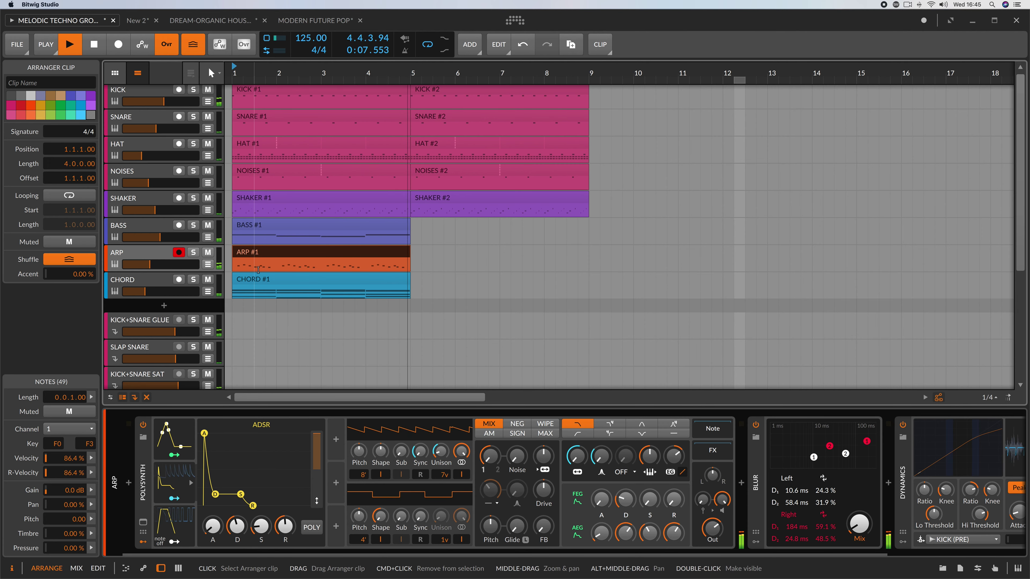
pyautogui.press('space')
pyautogui.click(194, 254)
pyautogui.press('space')
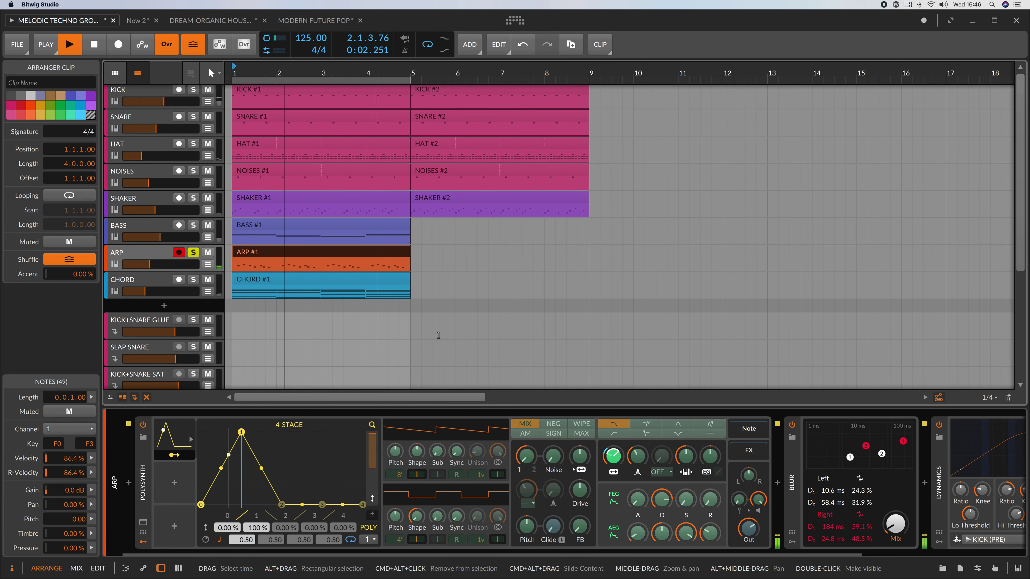
# - Add an ADSR modulator to the ARP Polysynth, modulating filter frequency by +108.8 and resonance by +0.110, and adjust the base filter frequency
pyautogui.click(173, 483)
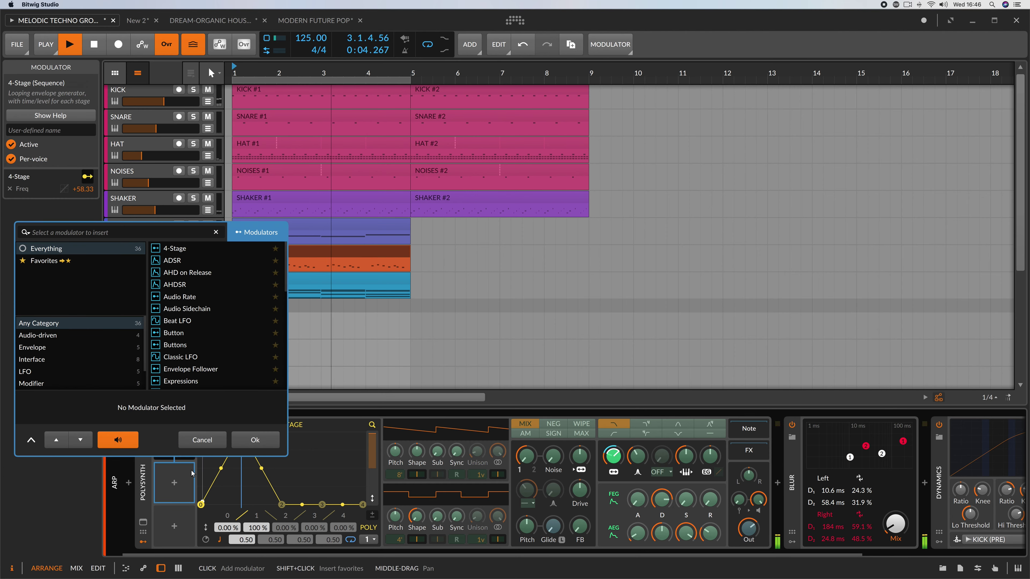
pyautogui.press('Down')
pyautogui.click(255, 440)
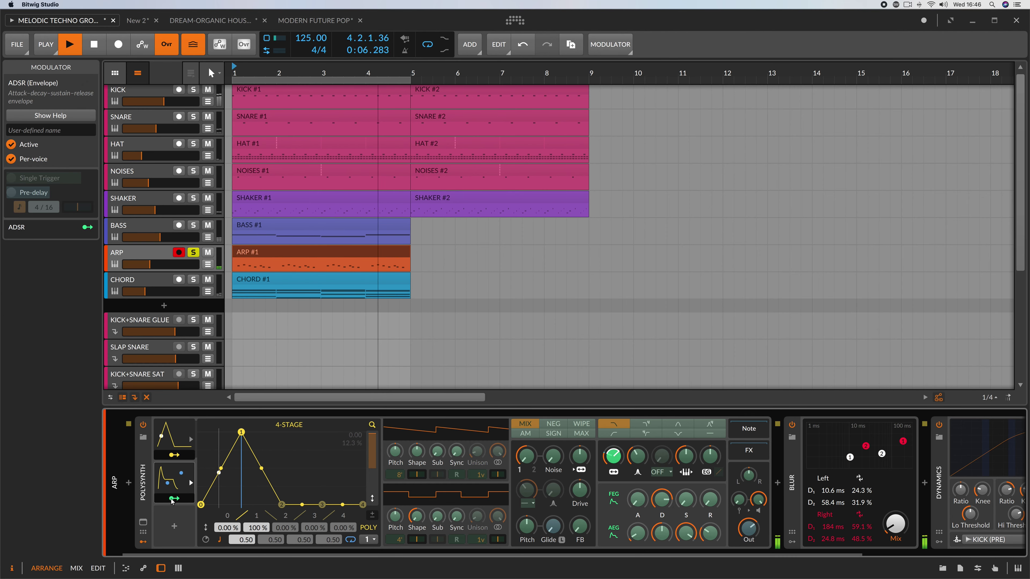
pyautogui.moveTo(613, 465); pyautogui.dragTo(613, 446)
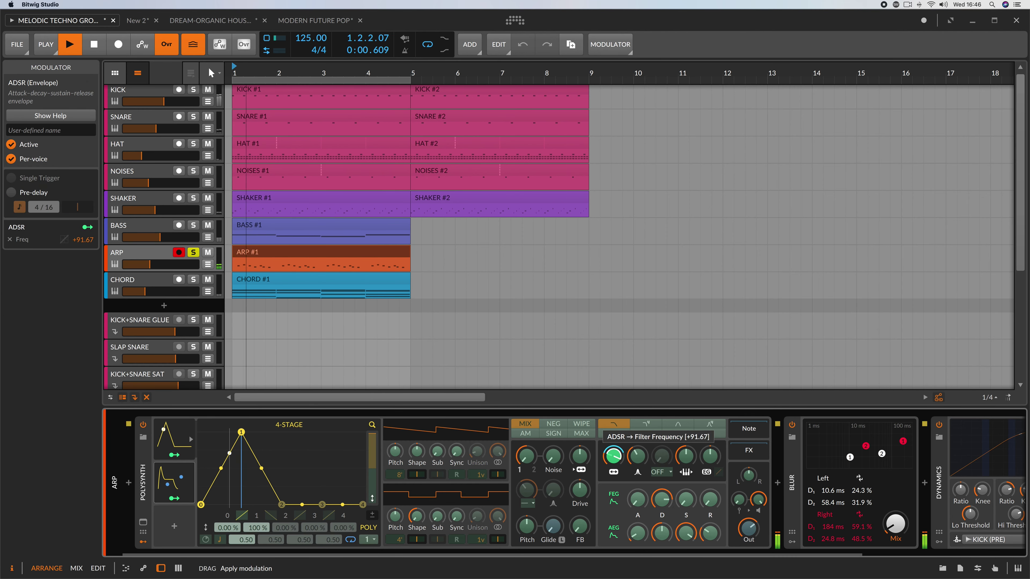
pyautogui.click(174, 498)
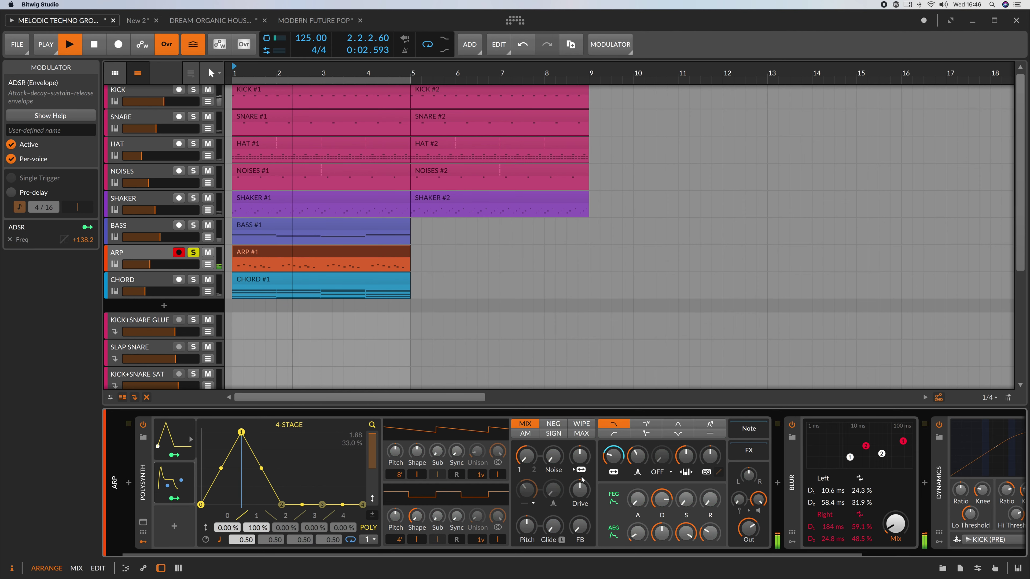
pyautogui.moveTo(614, 458); pyautogui.dragTo(613, 453)
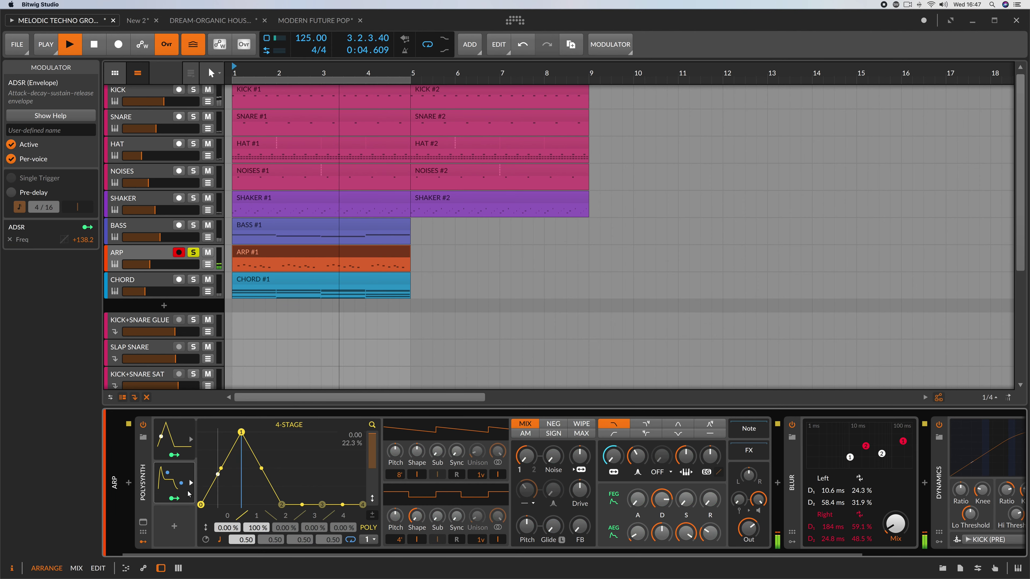
pyautogui.click(174, 498)
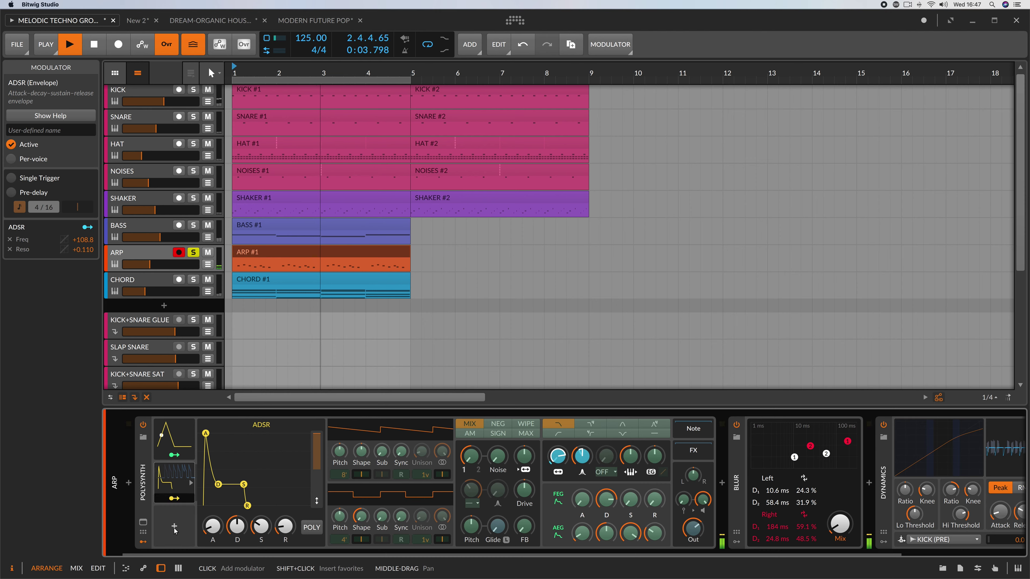
# - Add an AHD on Release modulator to the Polysynth, modulating filter frequency by +41.00 and resonance by +0.173
pyautogui.click(175, 527)
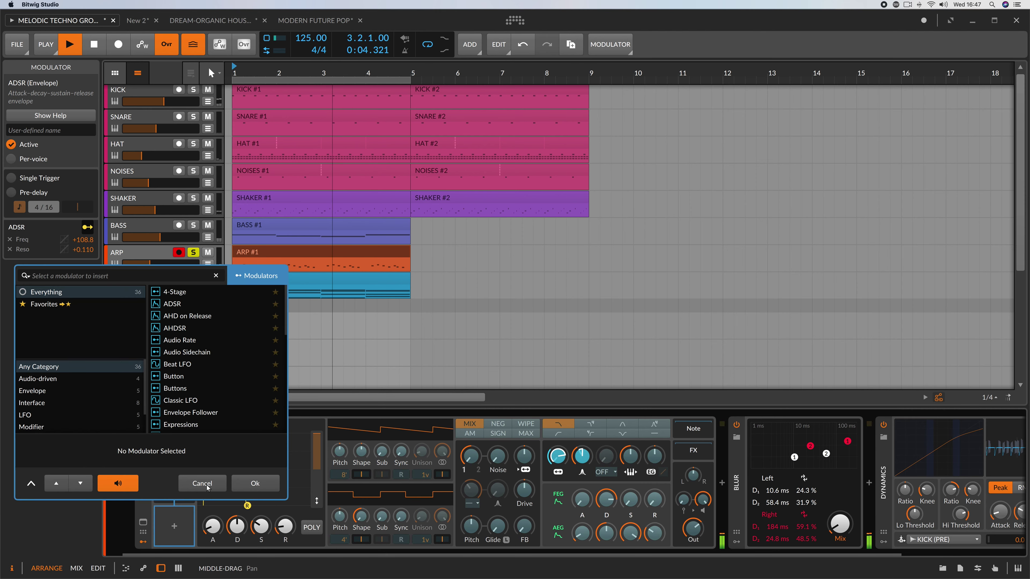
pyautogui.click(187, 316)
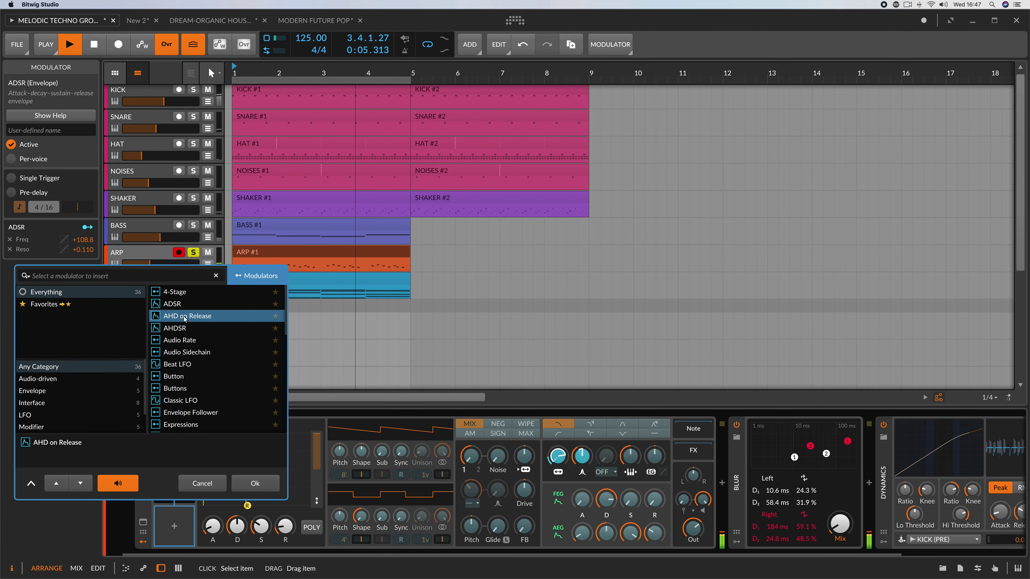
pyautogui.click(257, 487)
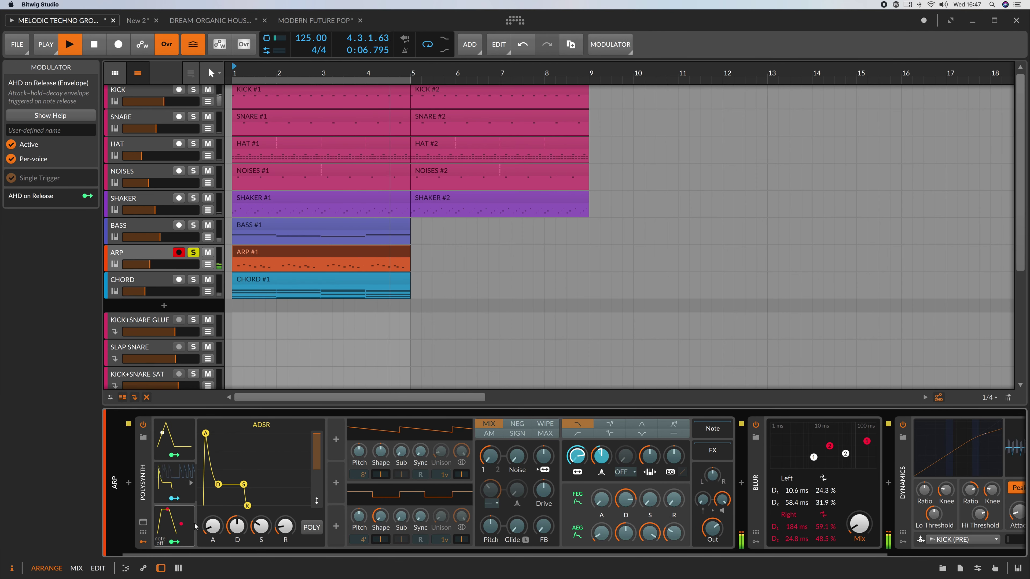
pyautogui.click(175, 542)
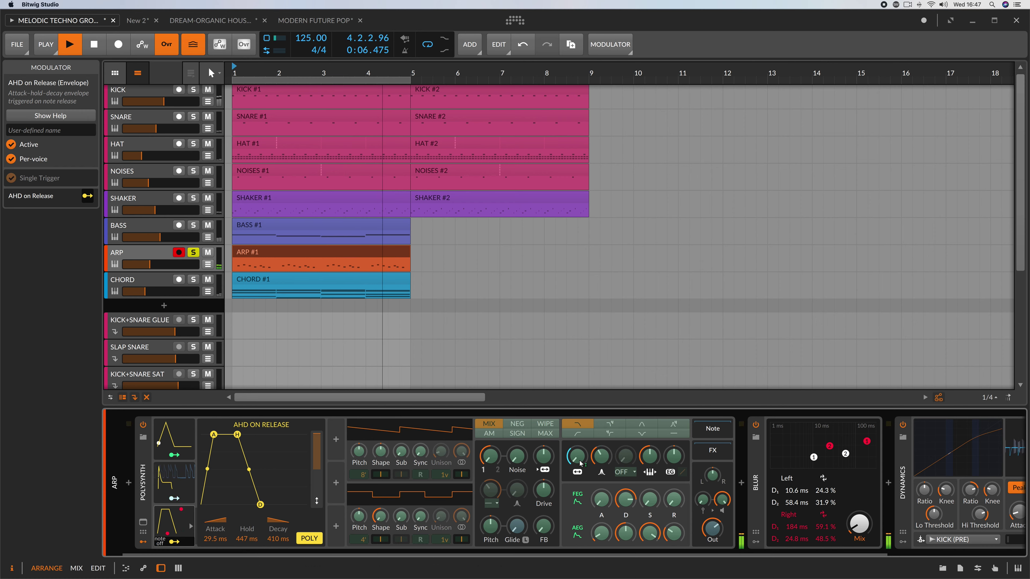
pyautogui.moveTo(581, 464); pyautogui.dragTo(581, 453)
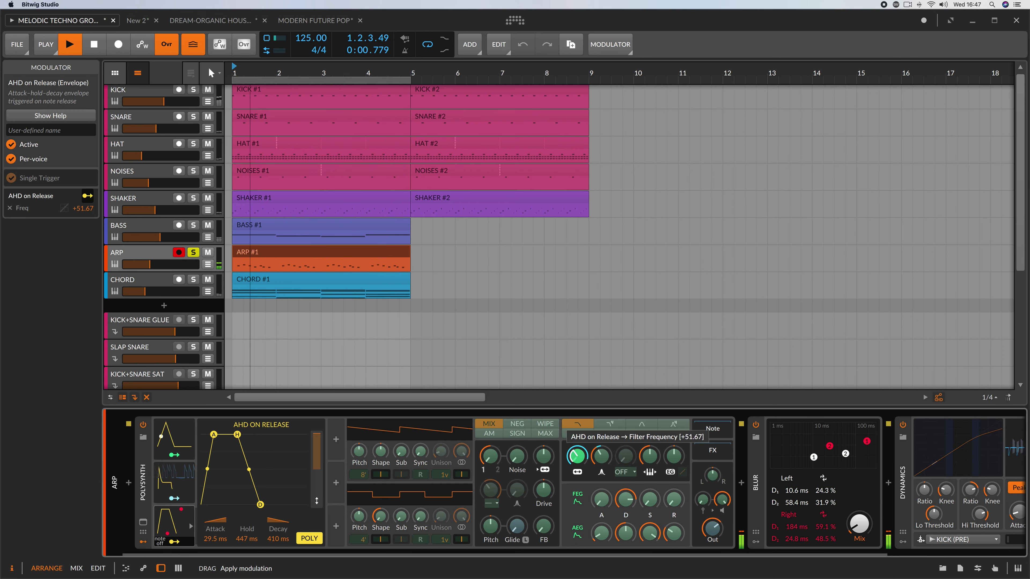
pyautogui.moveTo(581, 452); pyautogui.dragTo(602, 438)
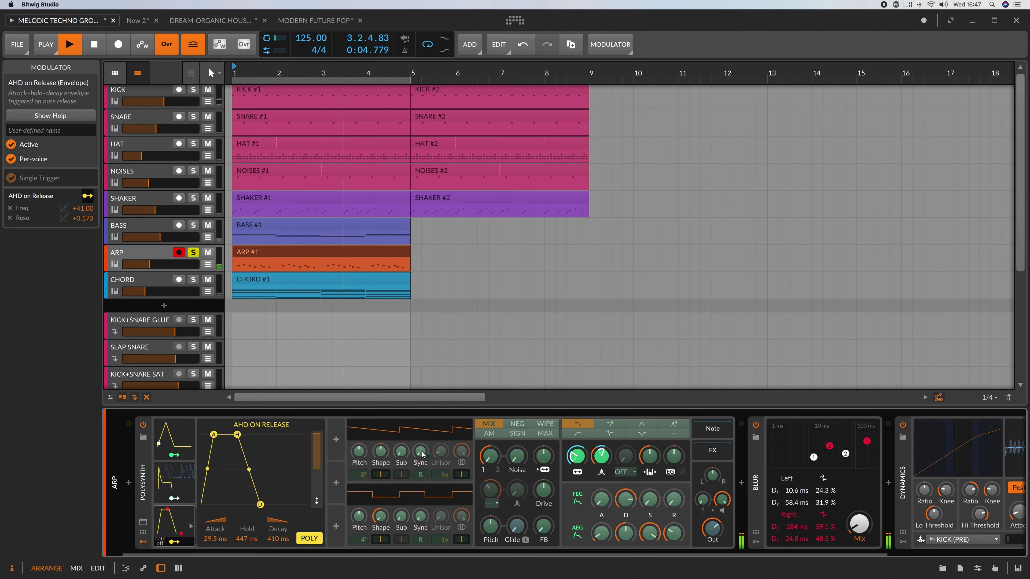
pyautogui.press('Escape')
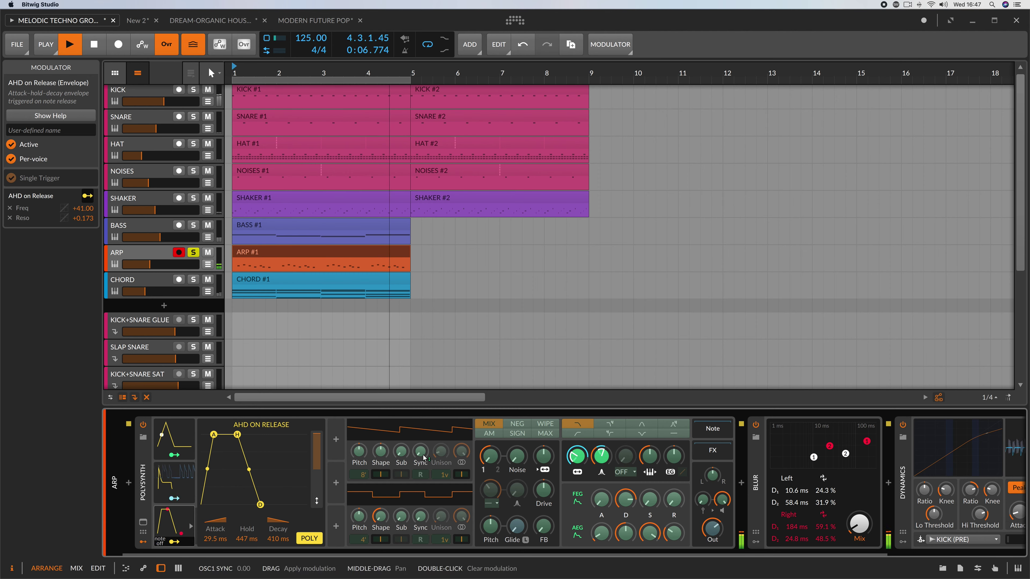
# - Map AHD on Release to oscillator 1's sync by +19.40 and its unison spread by +0.279
pyautogui.click(424, 458)
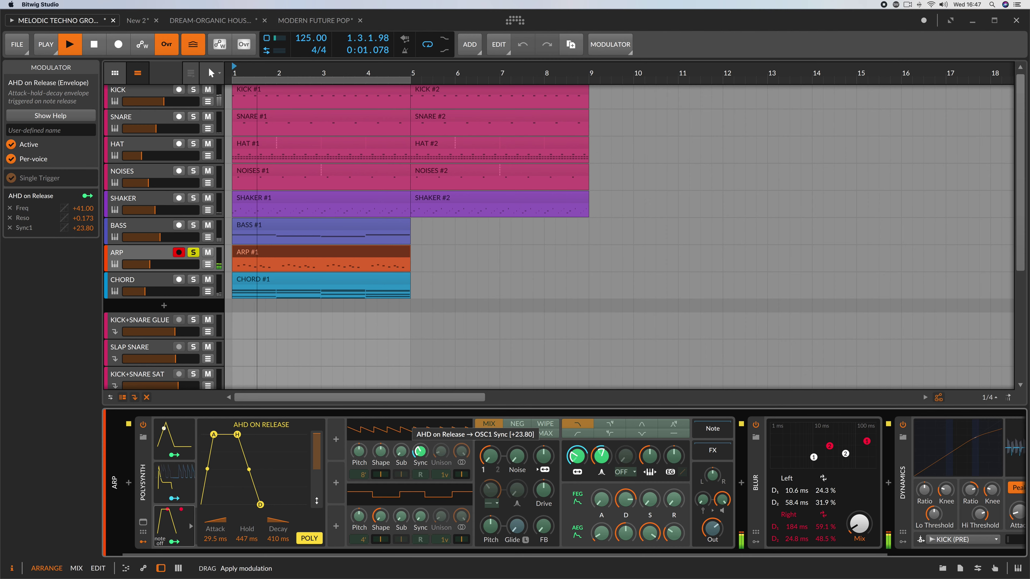
pyautogui.moveTo(420, 452); pyautogui.dragTo(420, 458)
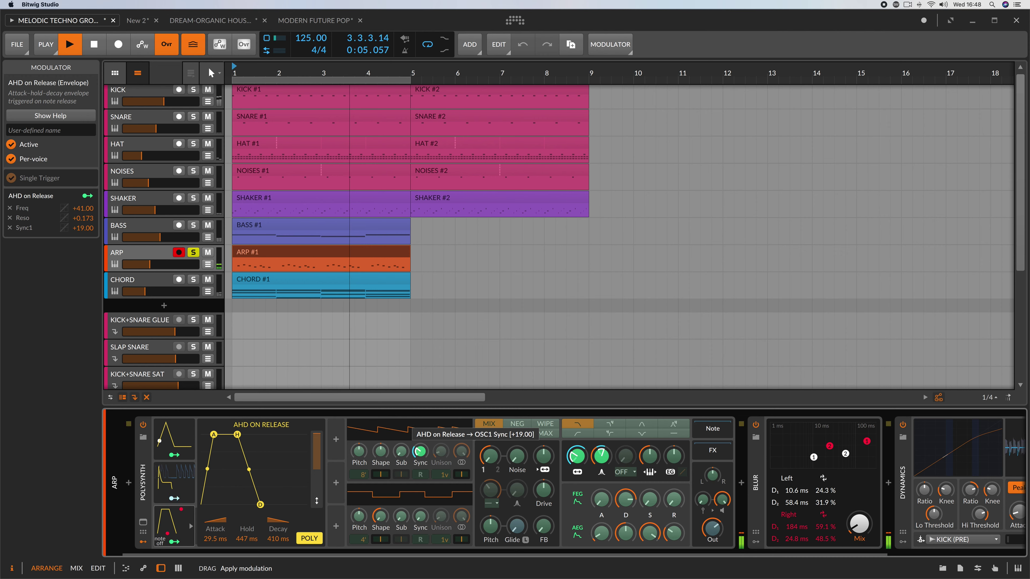
pyautogui.press('Escape')
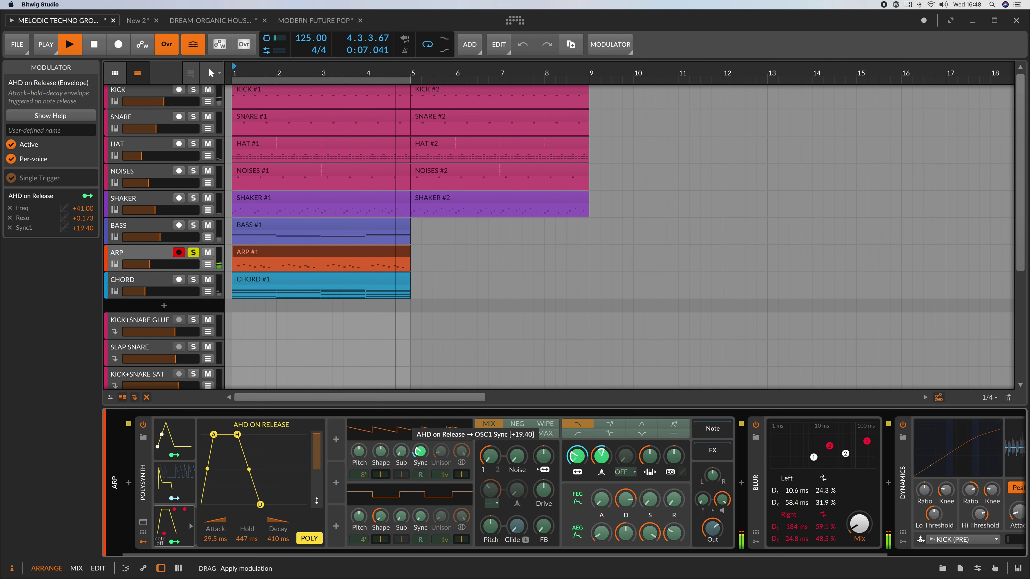
pyautogui.moveTo(440, 452); pyautogui.dragTo(441, 446)
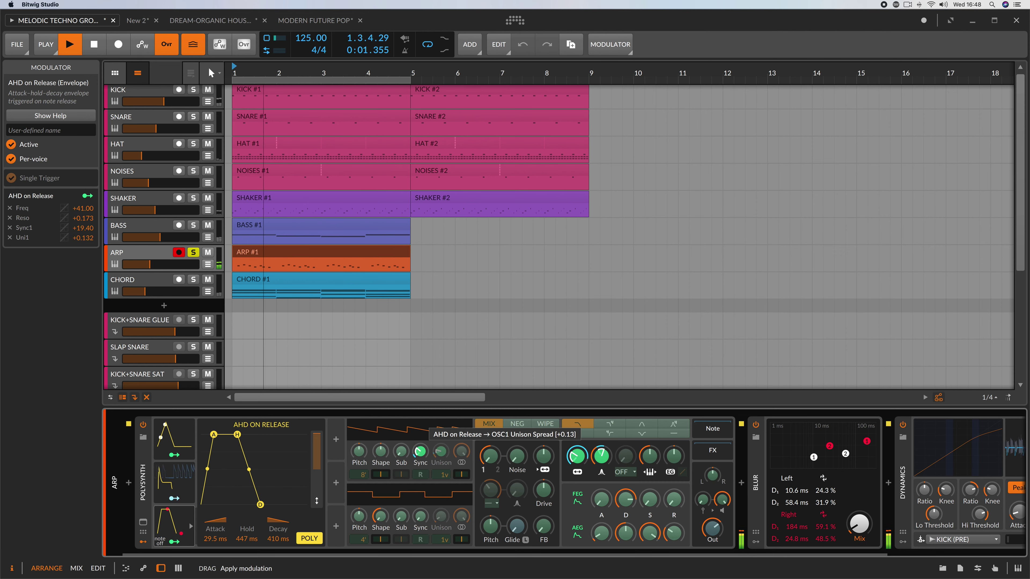
pyautogui.moveTo(440, 445); pyautogui.dragTo(441, 444)
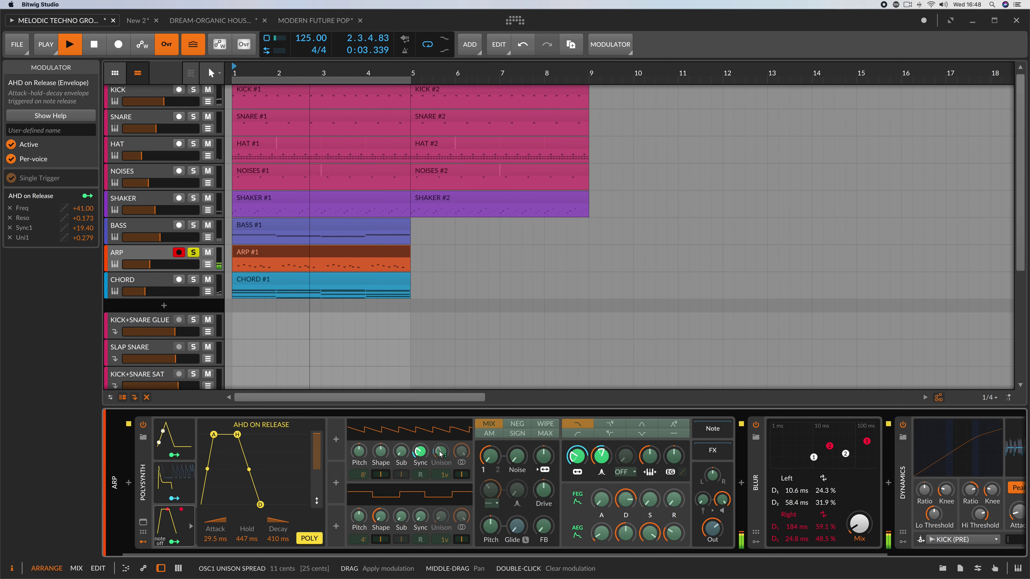
pyautogui.click(175, 542)
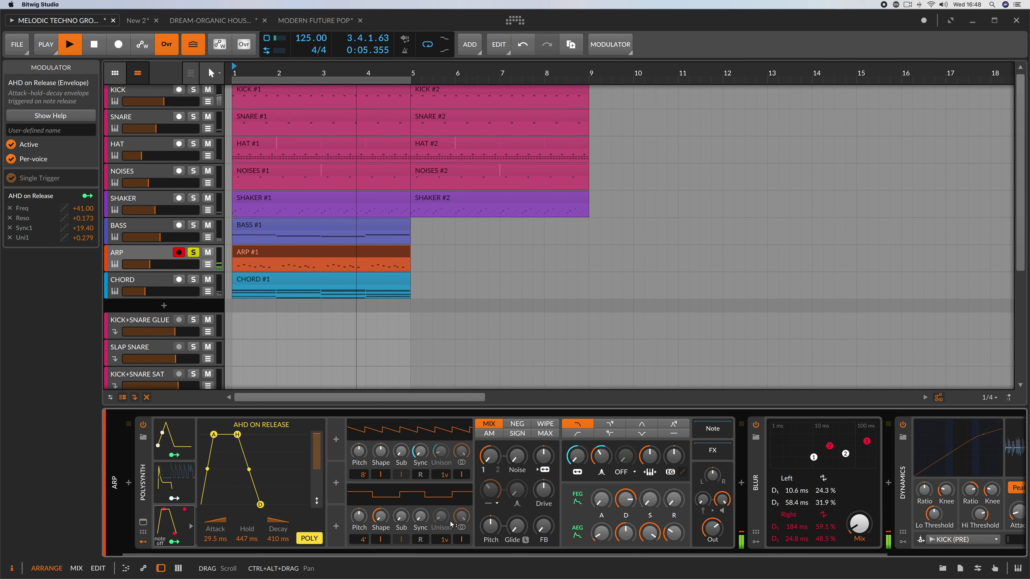
# - Set oscillator 1 to five unison voices and adjust the amplitude envelope's sustain and release
pyautogui.moveTo(445, 475); pyautogui.dragTo(445, 465)
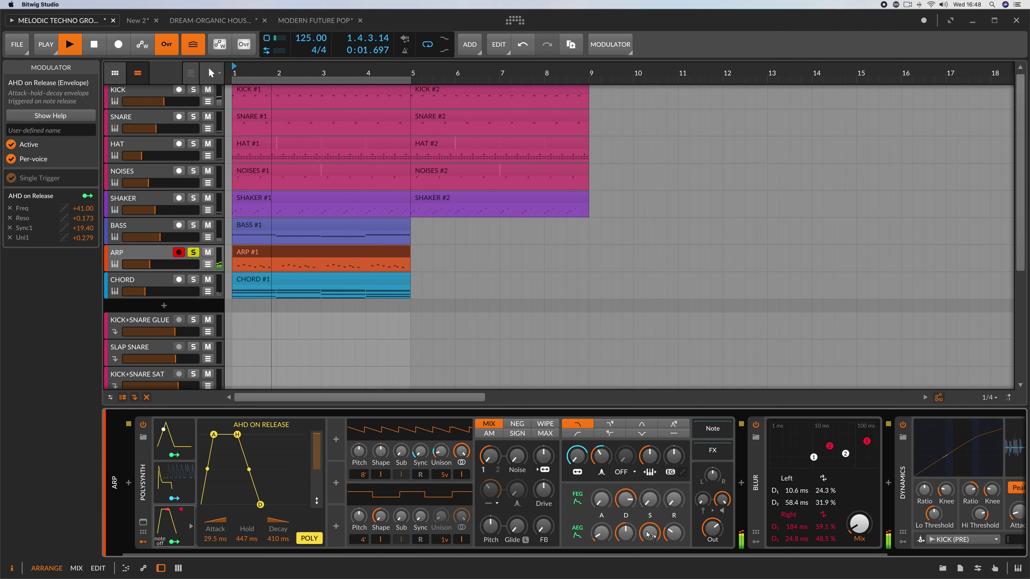
pyautogui.moveTo(649, 533); pyautogui.dragTo(650, 558)
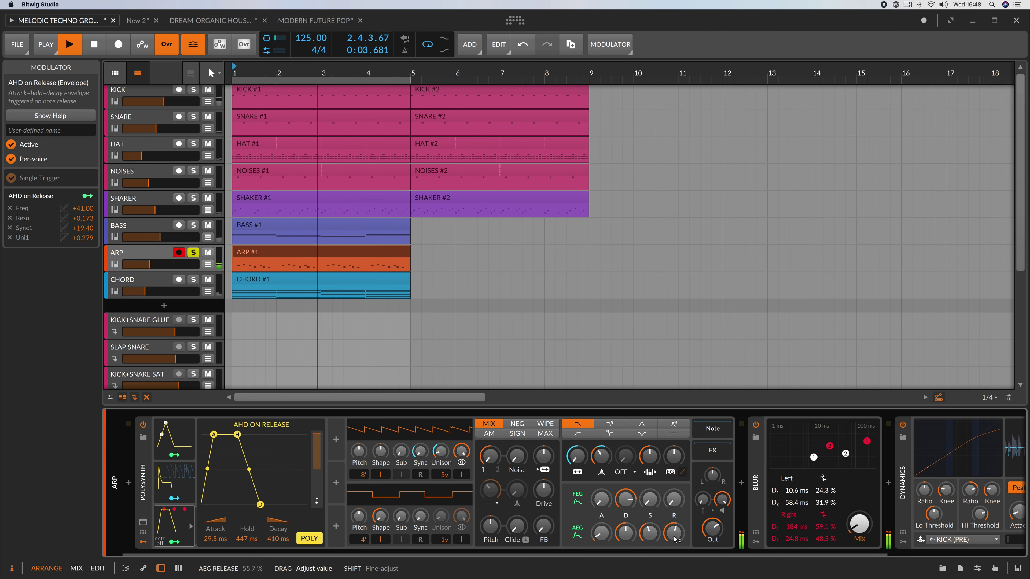
pyautogui.moveTo(669, 535); pyautogui.dragTo(649, 548)
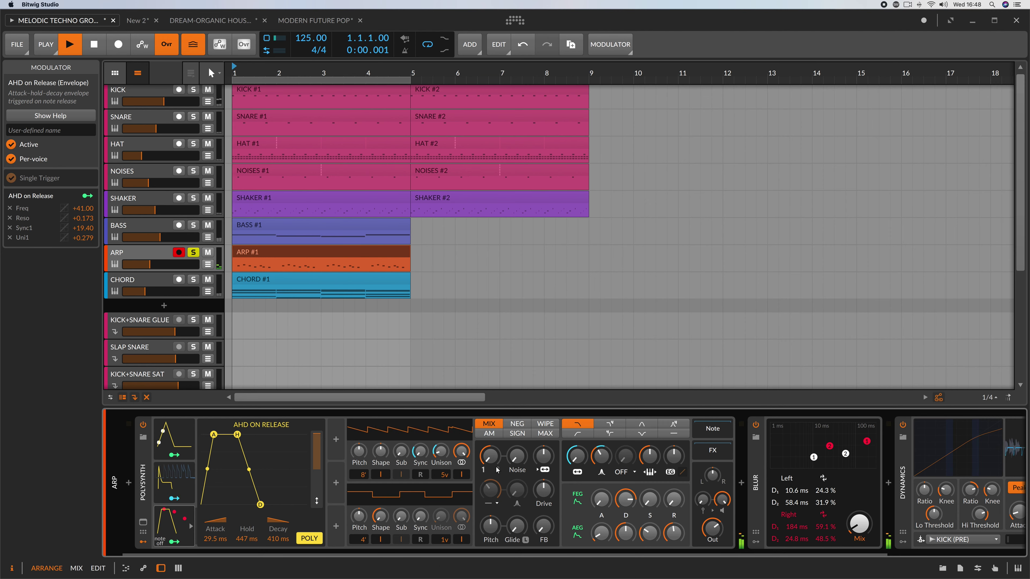
# - Reduce the AHD on Release modulation of the filter frequency to +39.00
pyautogui.click(174, 541)
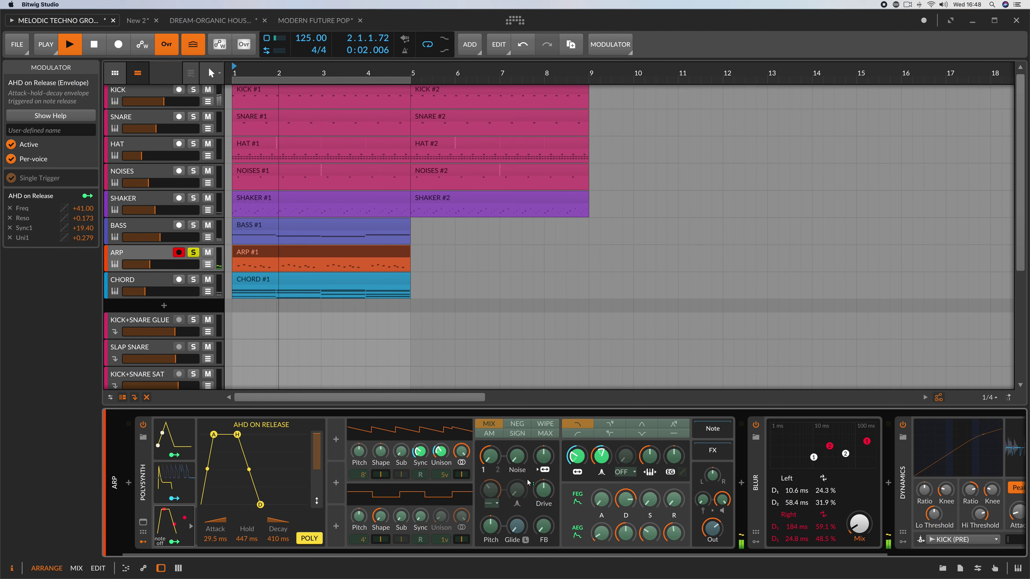
pyautogui.moveTo(581, 452); pyautogui.dragTo(582, 458)
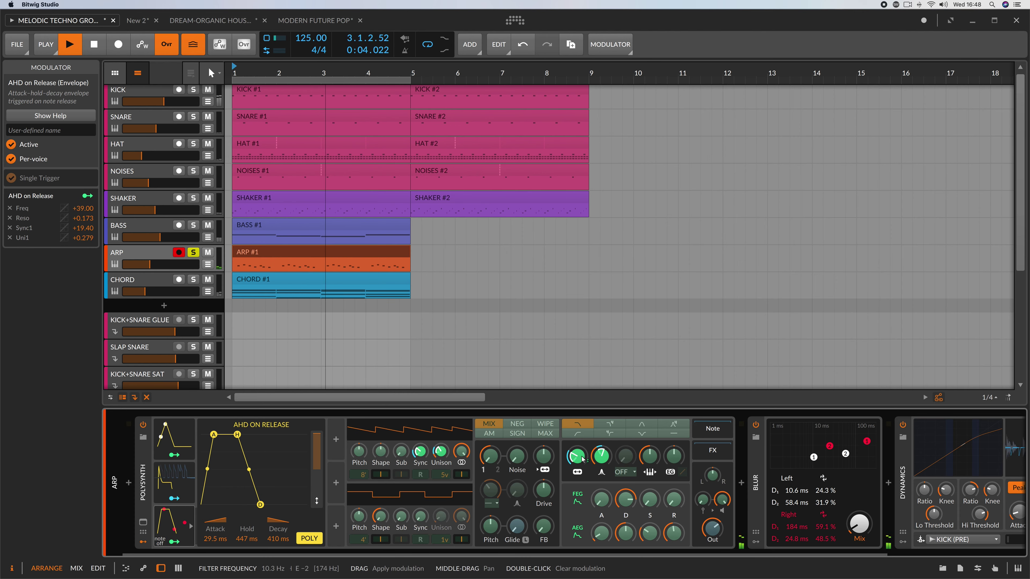
pyautogui.click(174, 542)
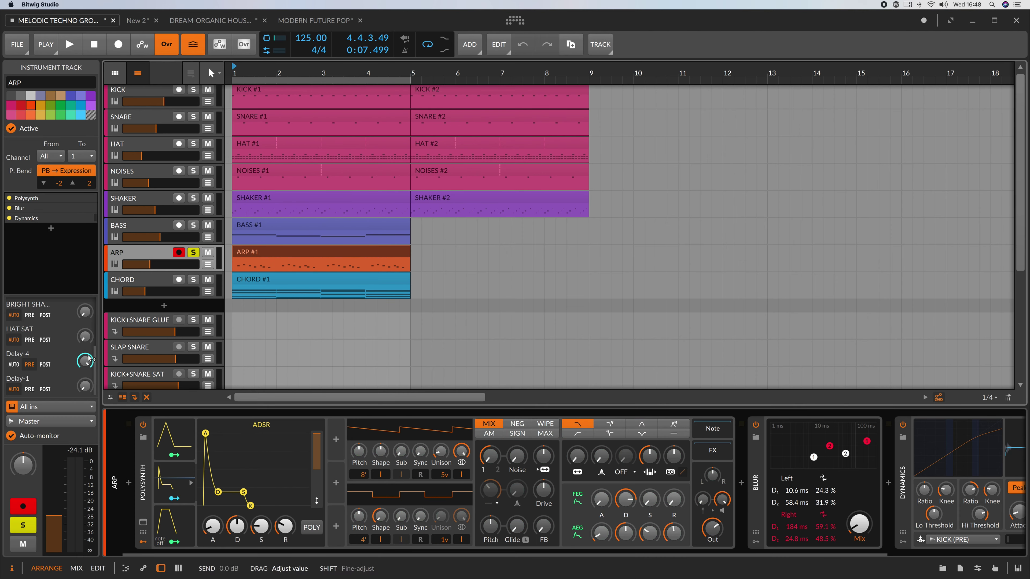
# - Examine the Delay-4 device on its effect track, and return to the instrument tracks
pyautogui.scroll(-5, 282, 349)
pyautogui.click(158, 317)
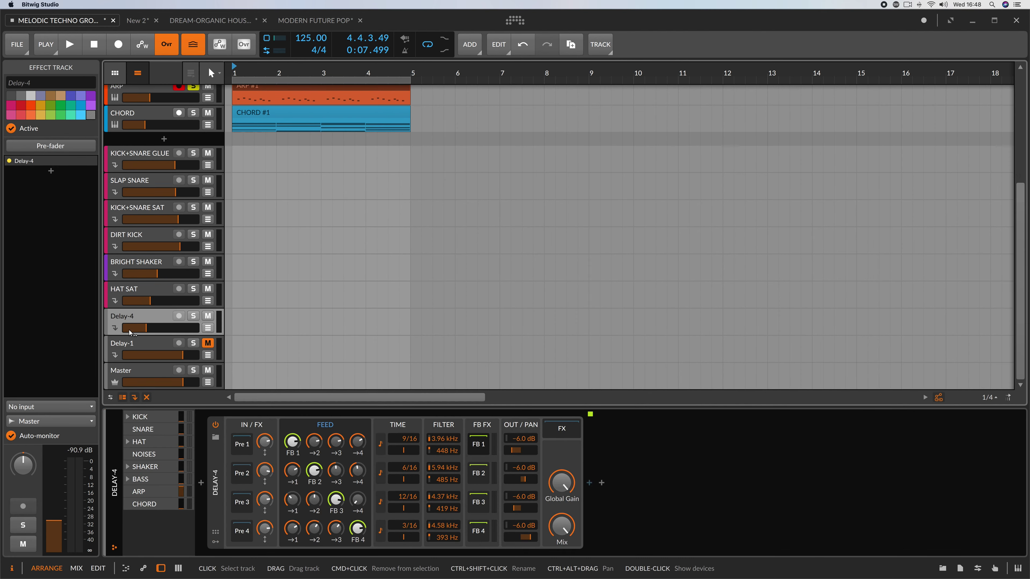
pyautogui.scroll(5, 260, 338)
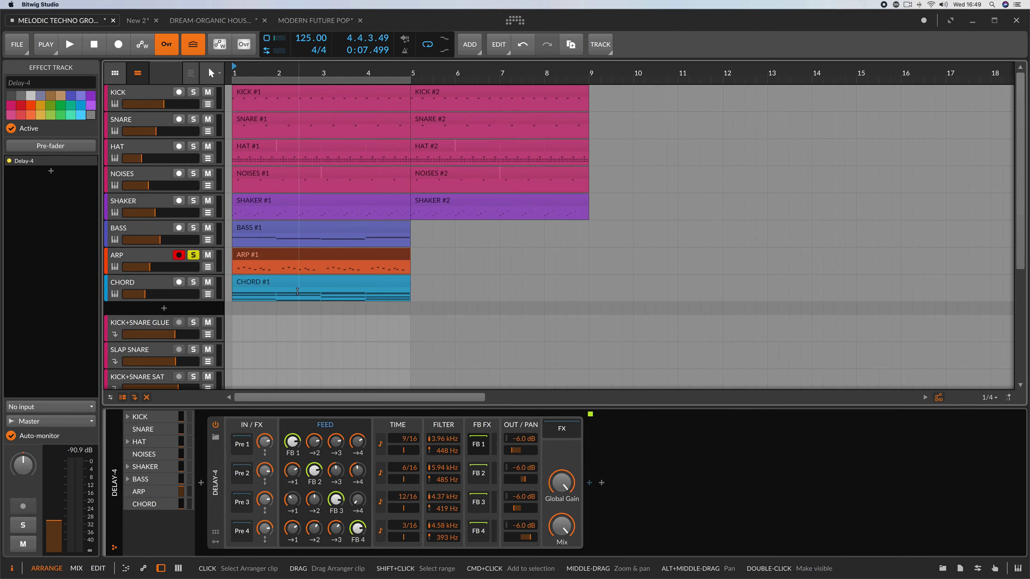
# - Play the ARP track, adjust the 4-Stage modulation of Polysynth's filter frequency, and unsolo the track to hear the full arrangement
pyautogui.click(160, 258)
pyautogui.press('space')
pyautogui.click(177, 460)
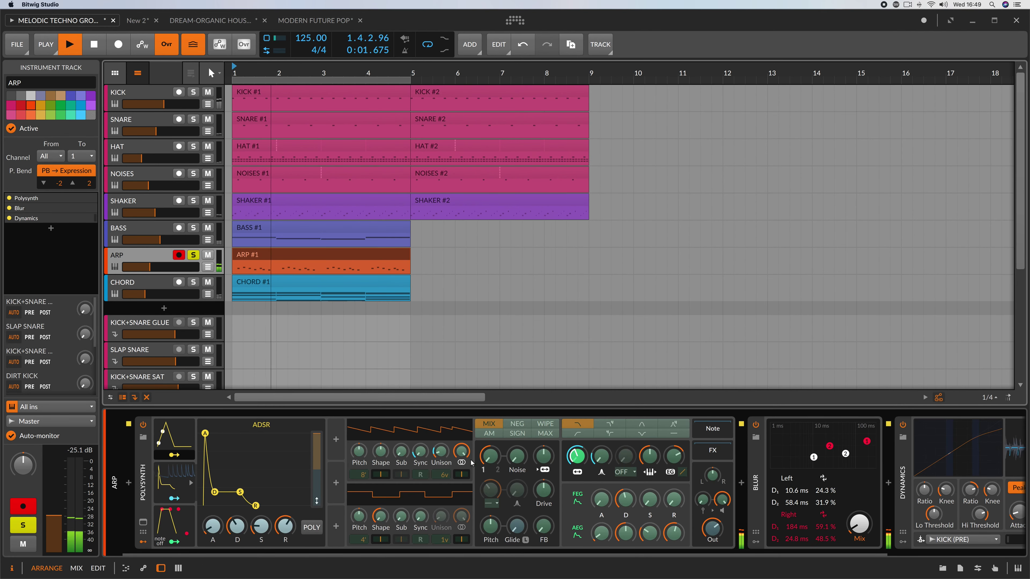
pyautogui.moveTo(576, 458); pyautogui.dragTo(576, 460)
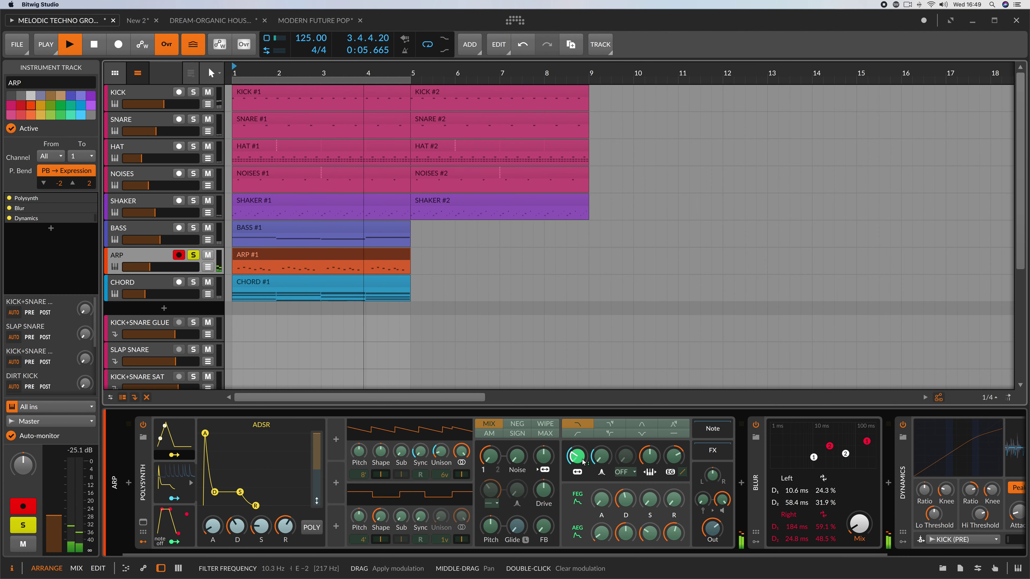
pyautogui.moveTo(581, 462); pyautogui.dragTo(582, 454)
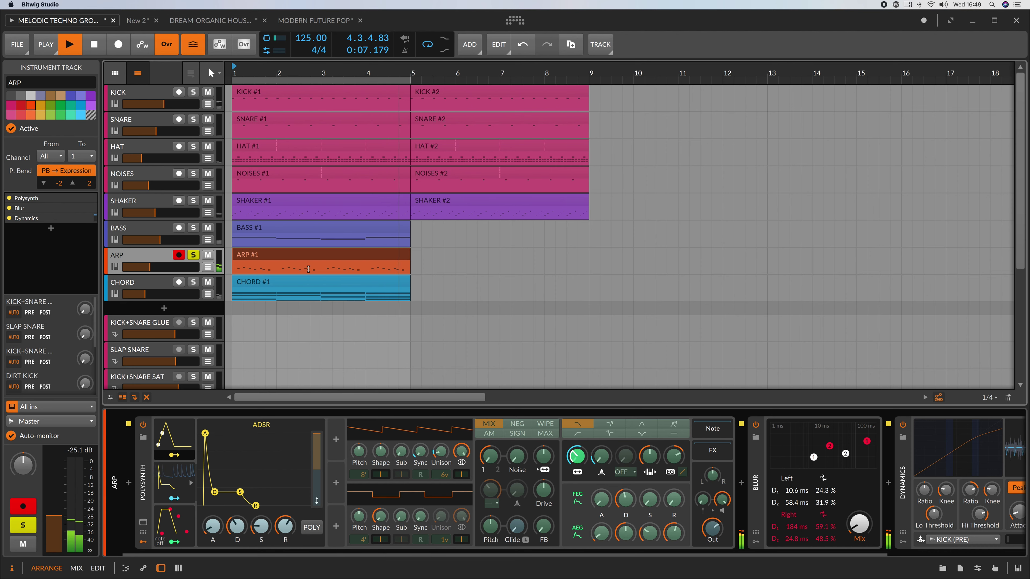
pyautogui.click(193, 255)
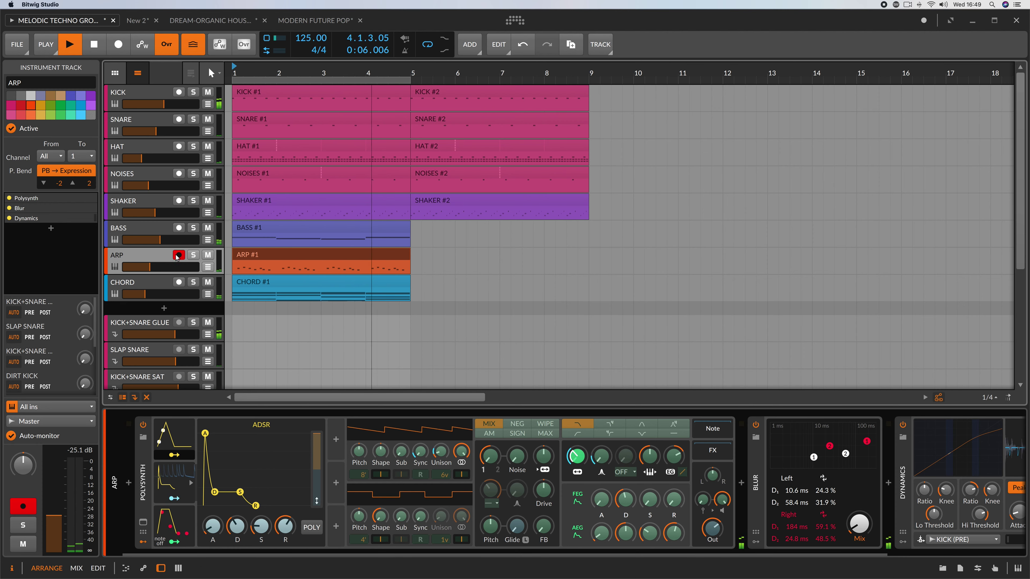
# - Solo the ARP track, set the ADSR modulator's attack to 5.25%, and unsolo the track again
pyautogui.click(194, 256)
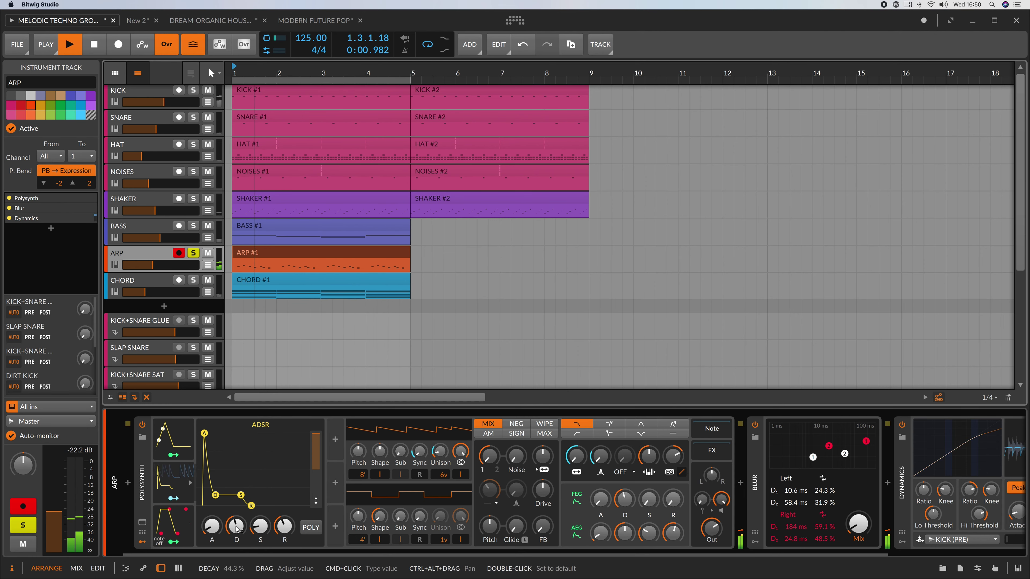
pyautogui.moveTo(219, 531); pyautogui.dragTo(217, 529)
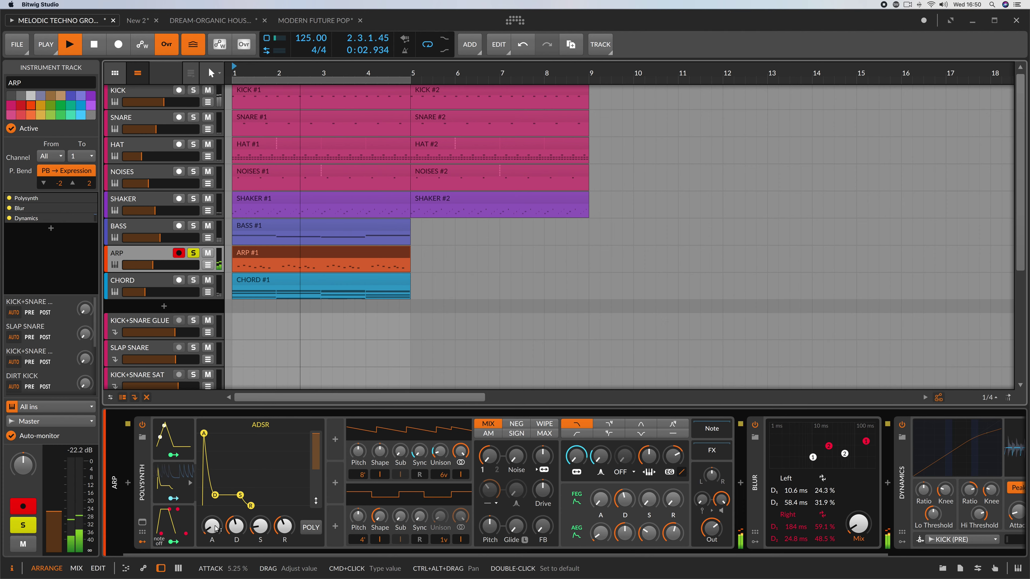
pyautogui.click(193, 253)
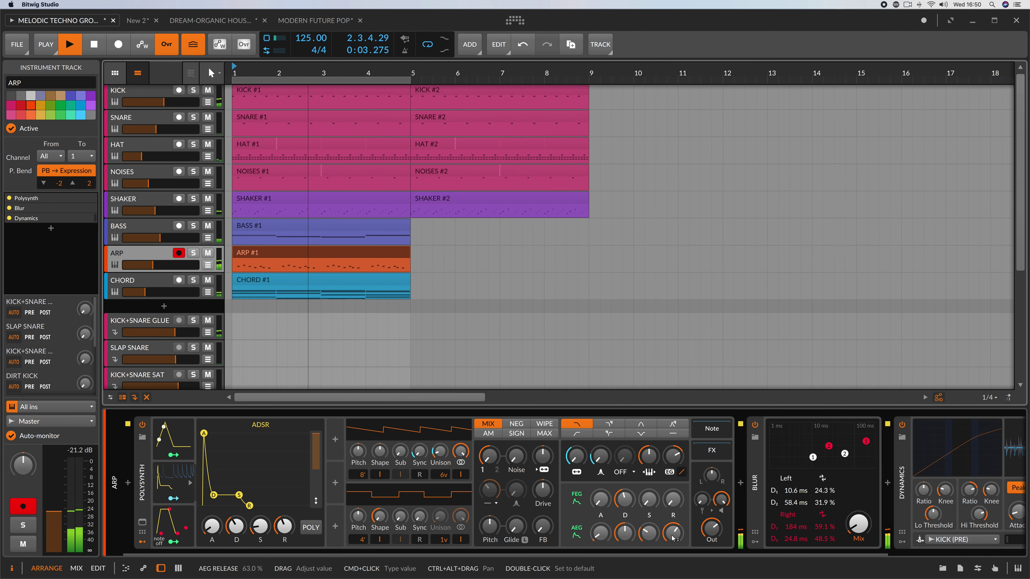
# - Shorten the amplitude envelope's release and tune the ADSR modulator's decay within the playing arrangement
pyautogui.moveTo(675, 533); pyautogui.dragTo(675, 543)
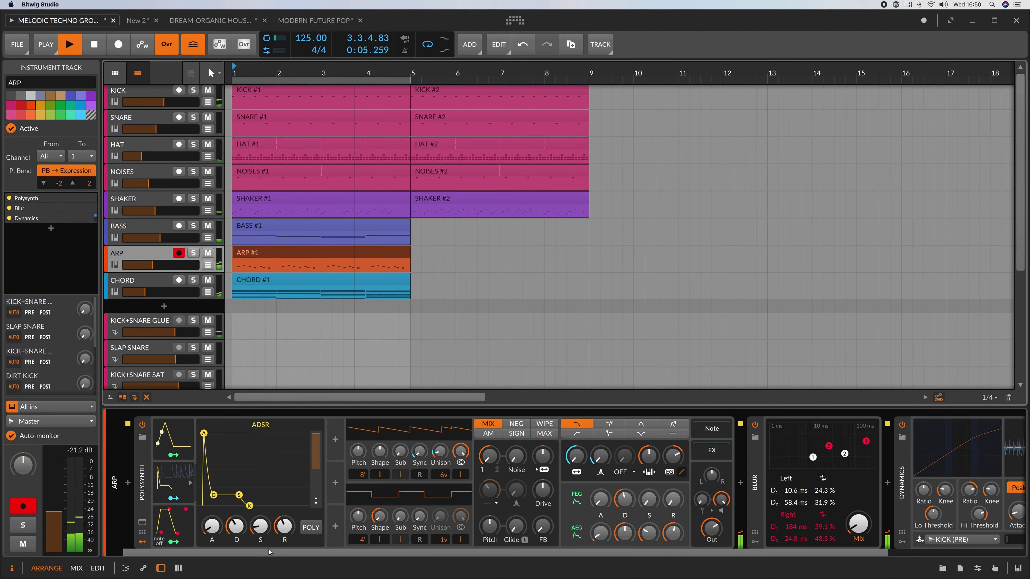
pyautogui.moveTo(235, 534); pyautogui.dragTo(233, 526)
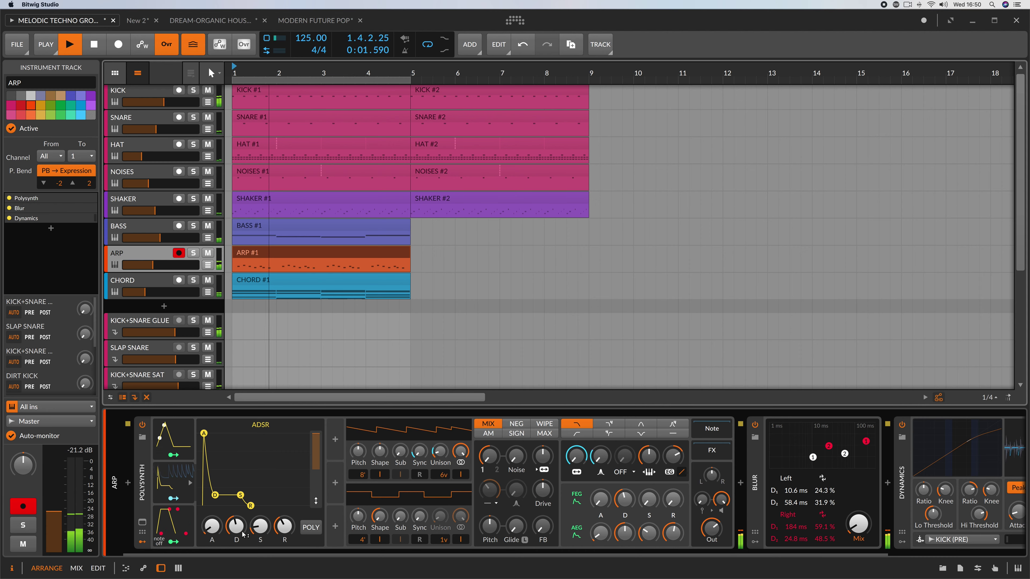
pyautogui.moveTo(239, 523); pyautogui.dragTo(238, 528)
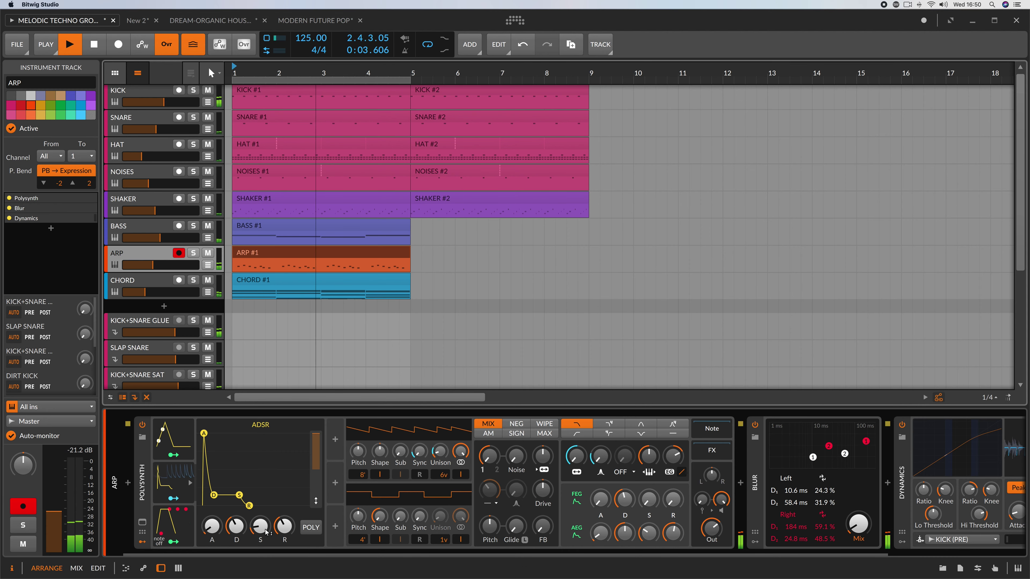
pyautogui.scroll(3, 262, 527)
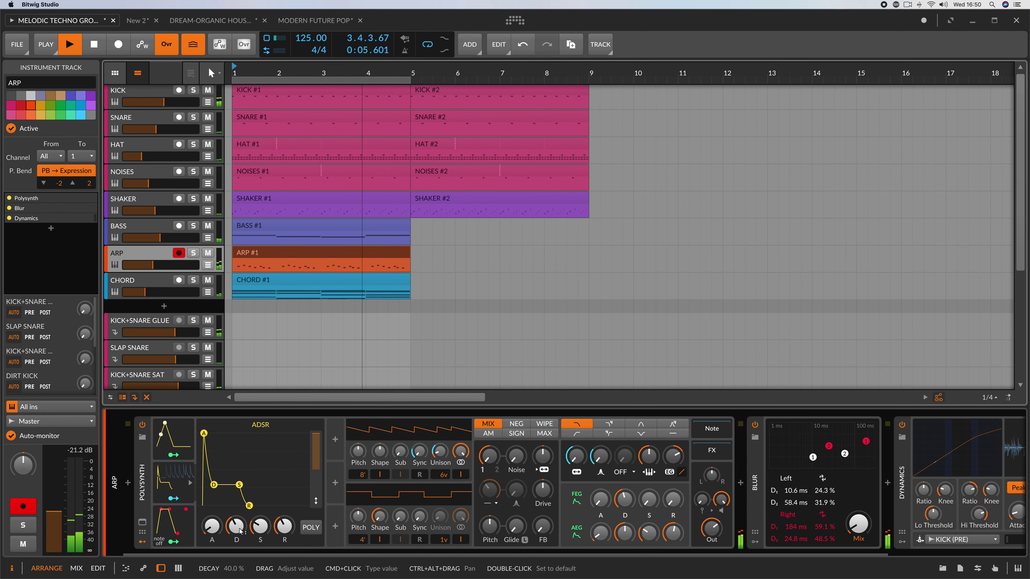
pyautogui.scroll(-3, 239, 529)
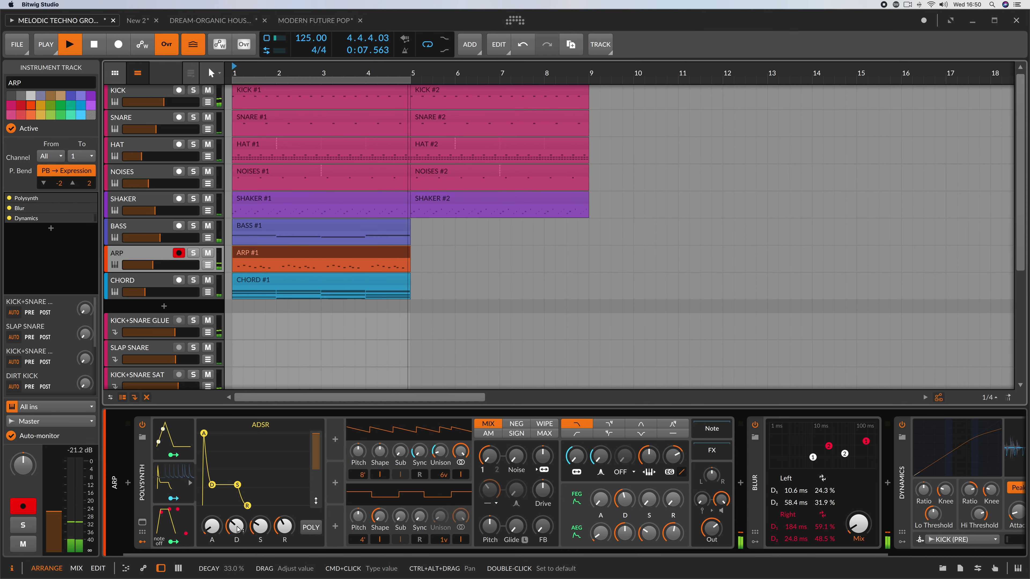
pyautogui.scroll(2, 239, 530)
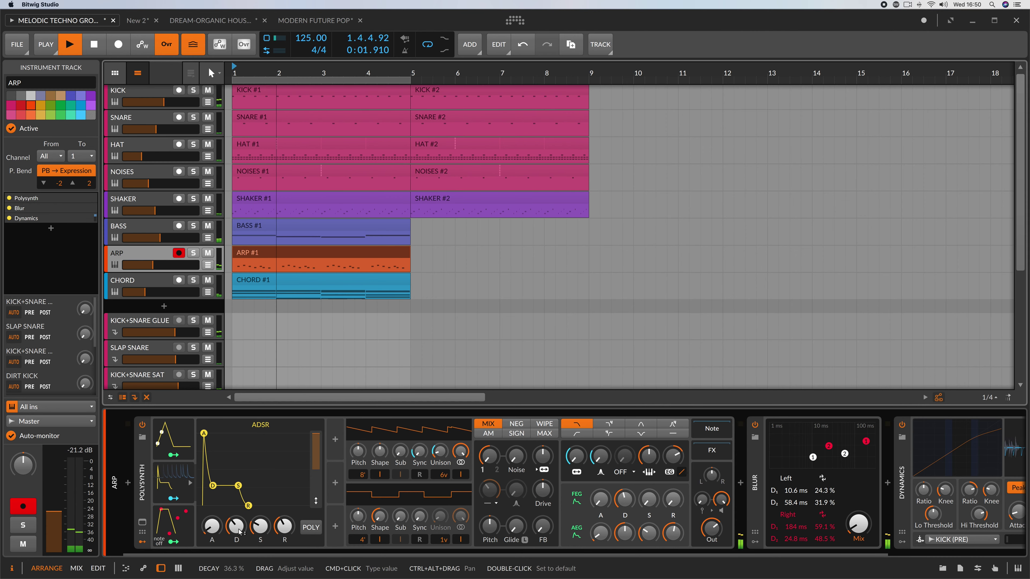
pyautogui.scroll(1, 237, 530)
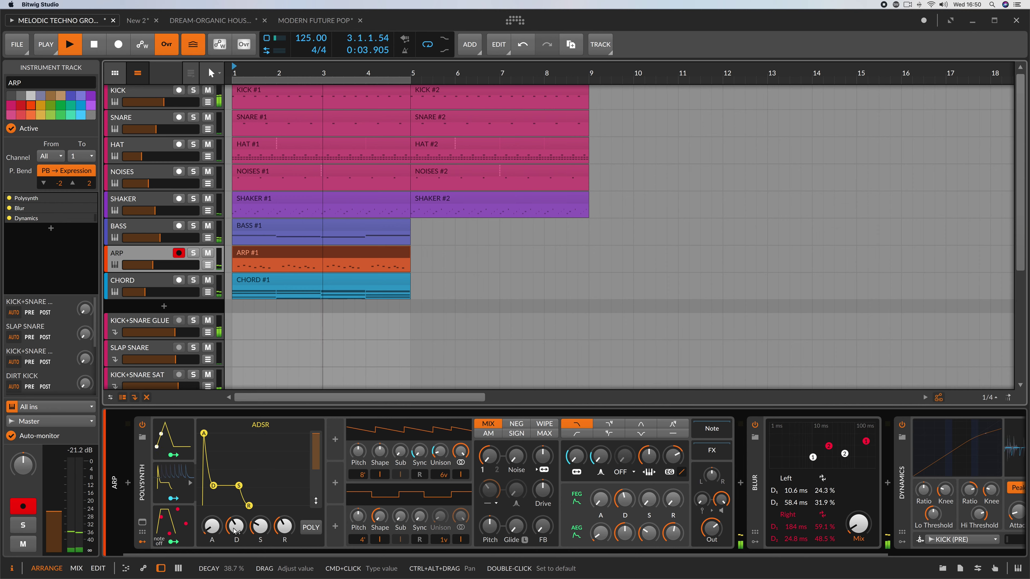
pyautogui.scroll(3, 237, 531)
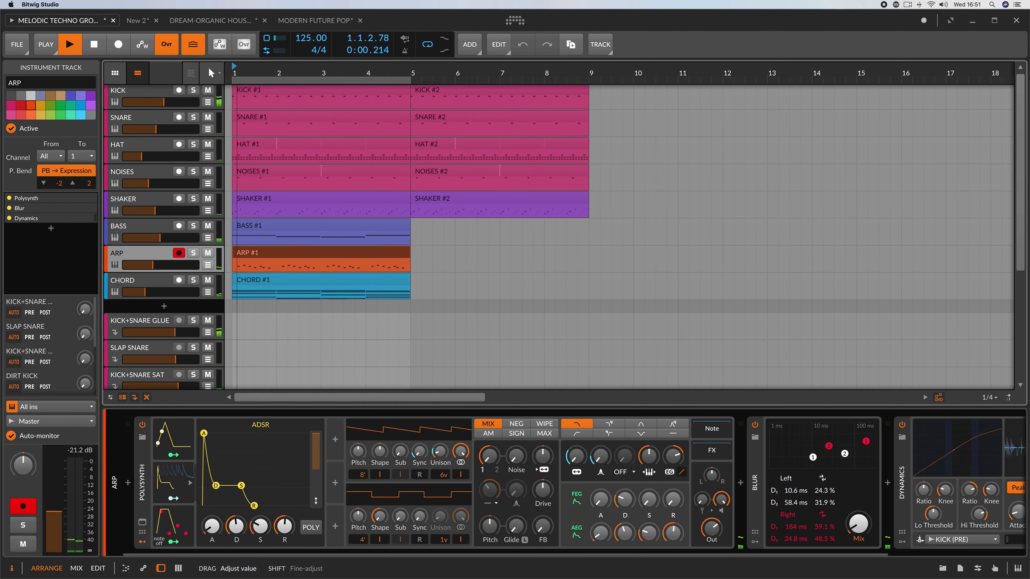
# - Shorten the ADSR modulator's decay on the arp's Polysynth
pyautogui.scroll(-5, 242, 527)
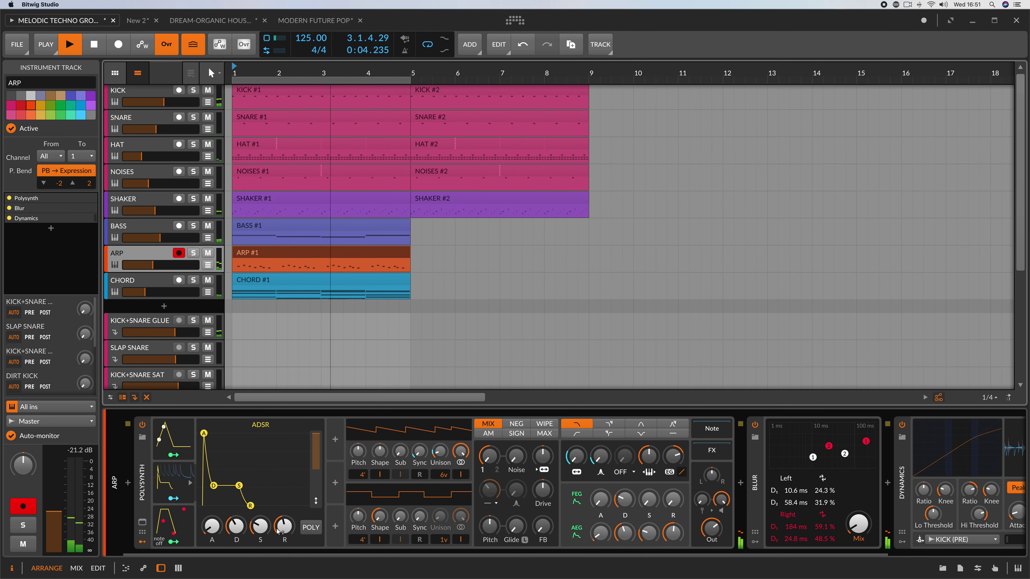
pyautogui.moveTo(266, 527); pyautogui.dragTo(236, 532)
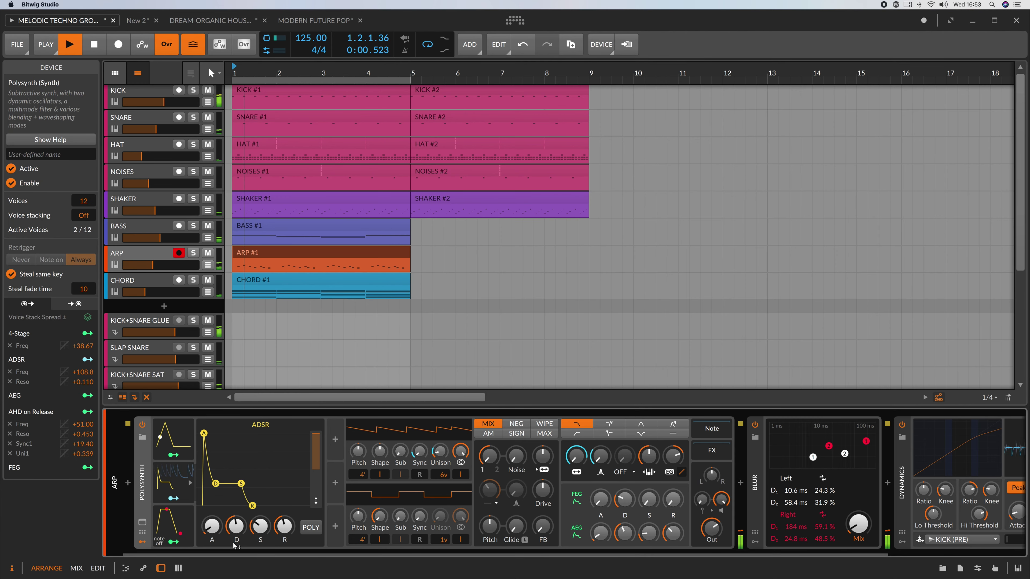
pyautogui.moveTo(236, 529); pyautogui.dragTo(236, 534)
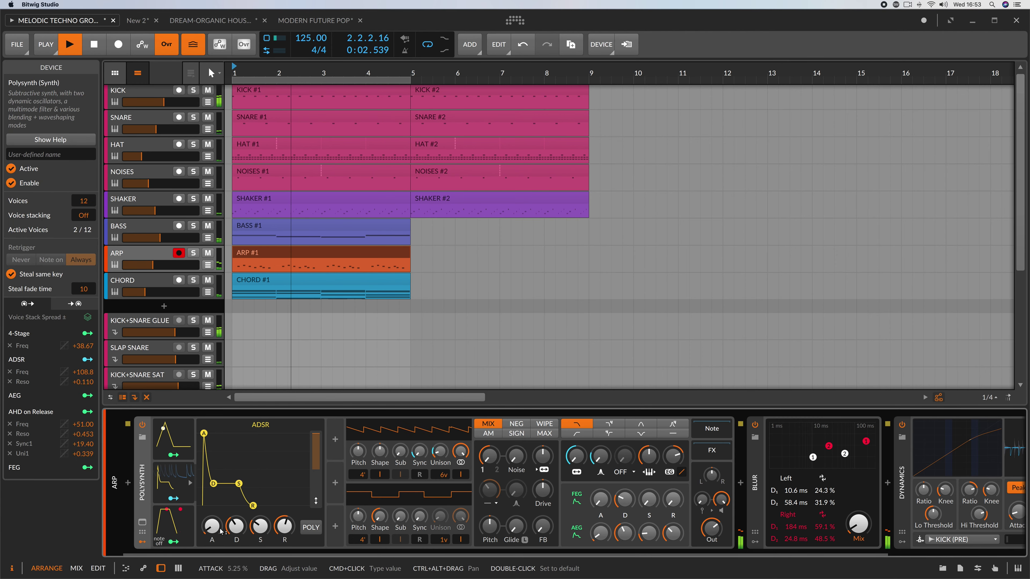
pyautogui.scroll(-3, 237, 526)
pyautogui.moveTo(235, 530); pyautogui.dragTo(235, 540)
# - Lengthen the ADSR modulator's attack to about 37%, lengthen its decay, and raise its sustain slightly
pyautogui.scroll(2, 209, 528)
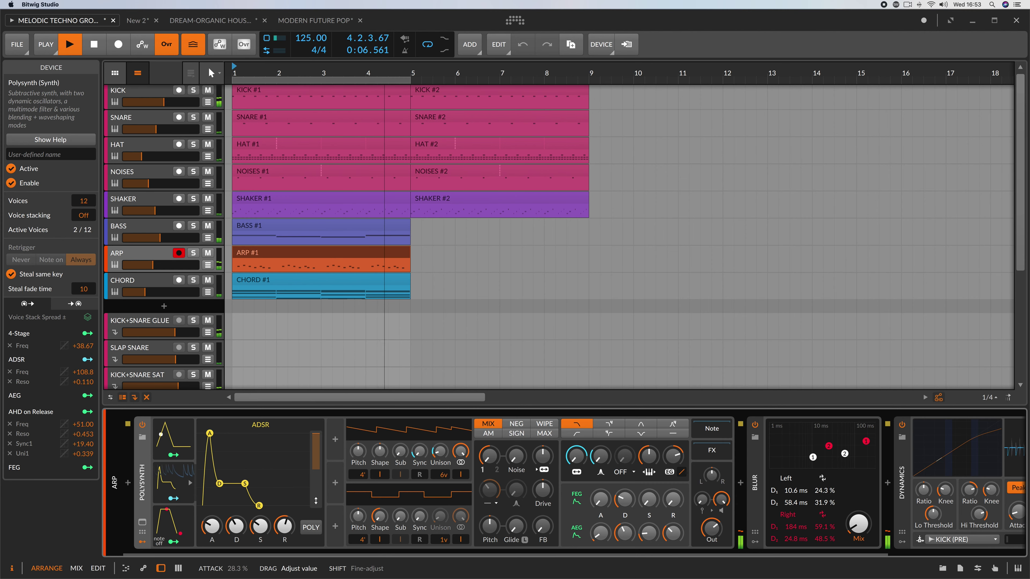
pyautogui.scroll(2, 211, 528)
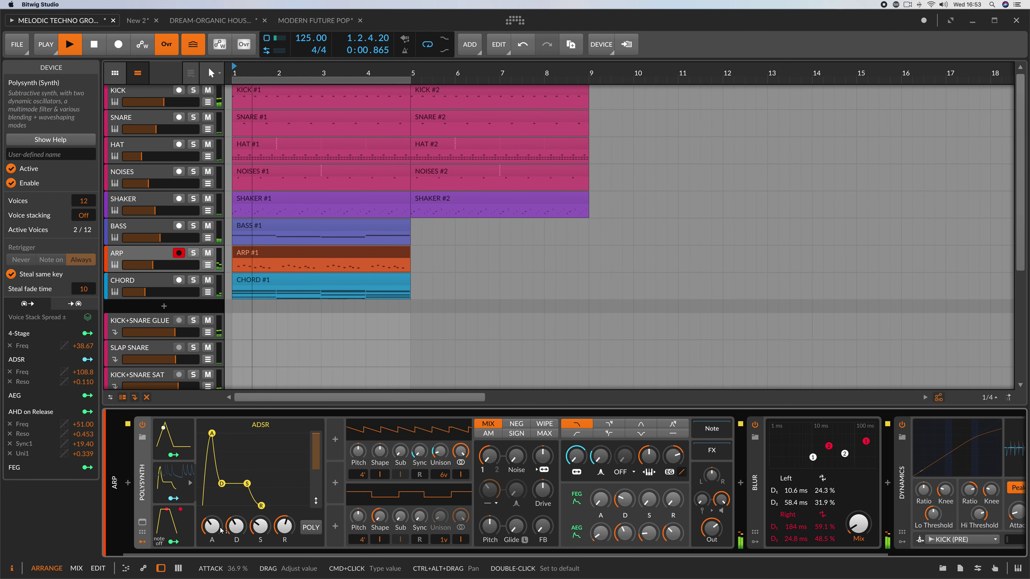
pyautogui.scroll(2, 234, 528)
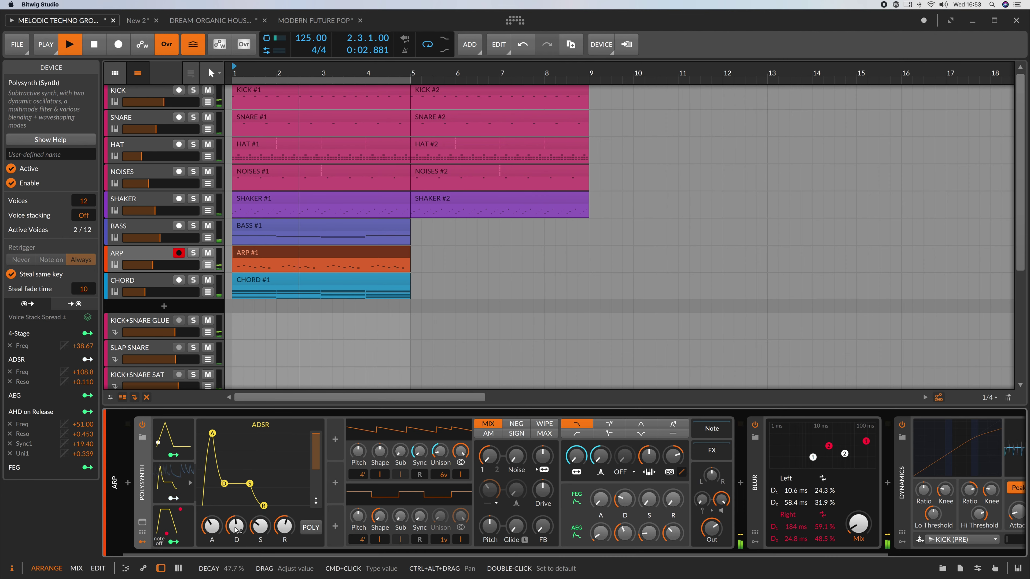
pyautogui.scroll(2, 236, 527)
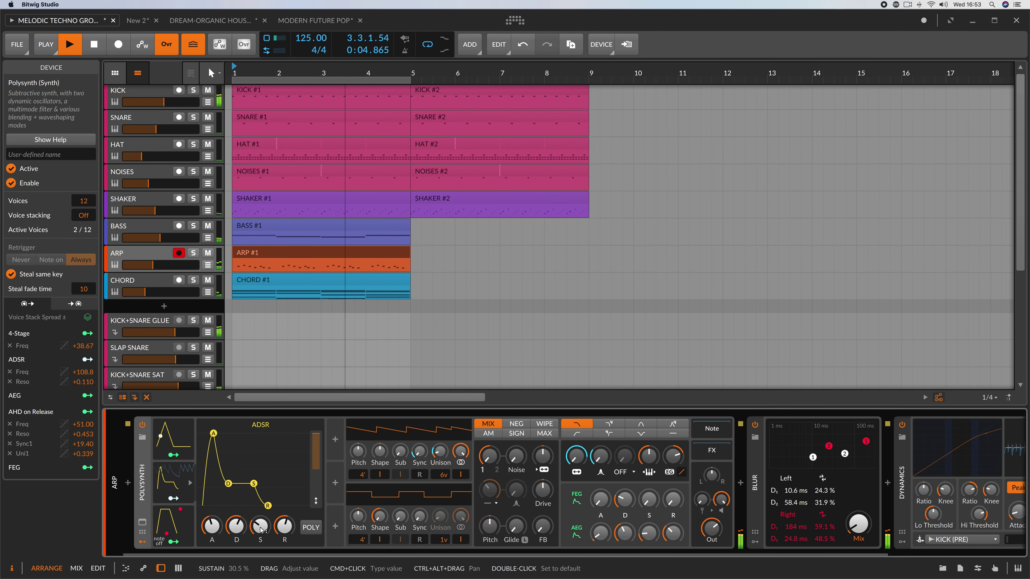
pyautogui.scroll(2, 261, 529)
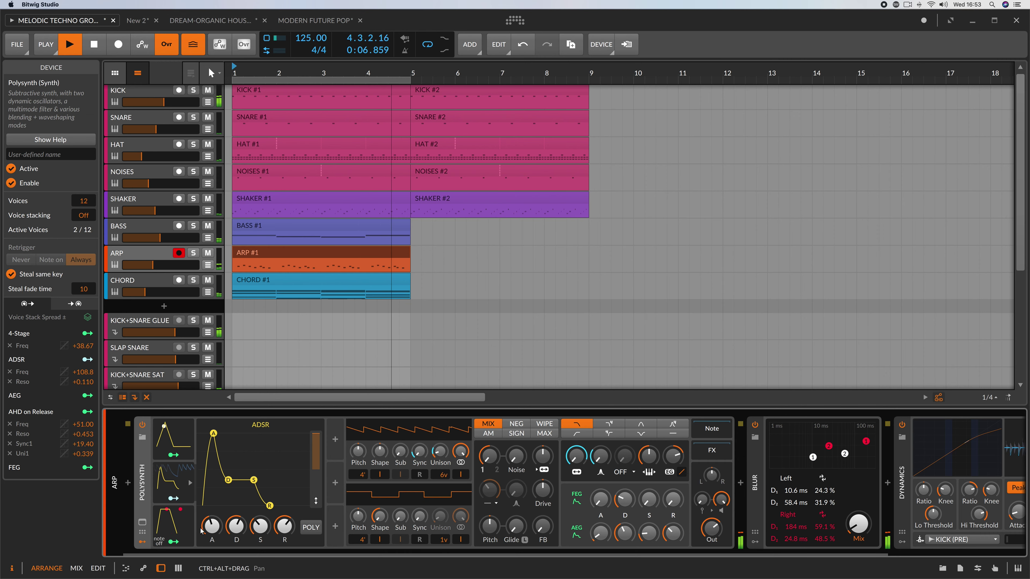
# - Shorten the ADSR modulator's attack slightly and set the amplitude envelope's release to about 45.8%
pyautogui.moveTo(213, 433); pyautogui.dragTo(211, 434)
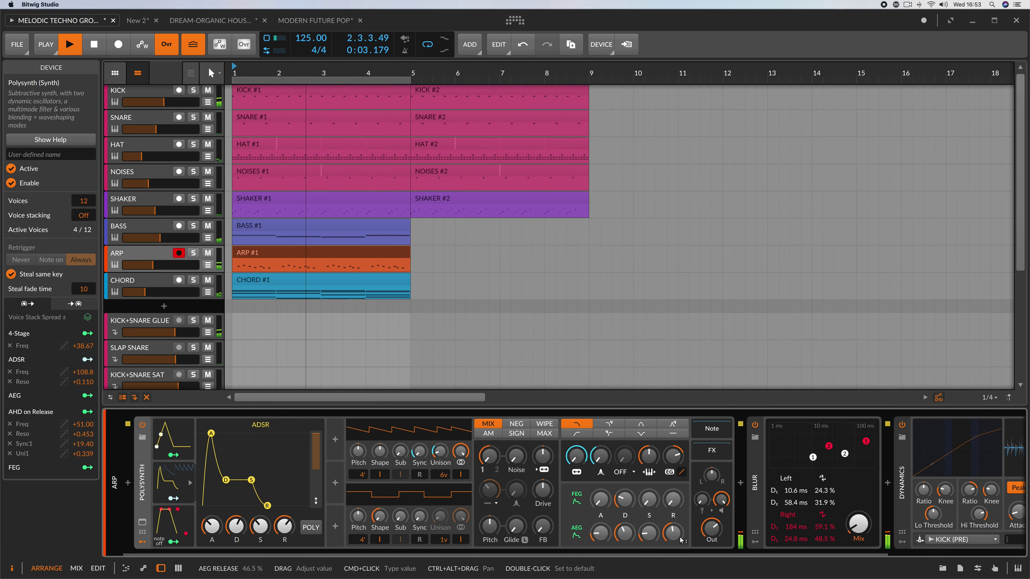
pyautogui.scroll(-1, 679, 539)
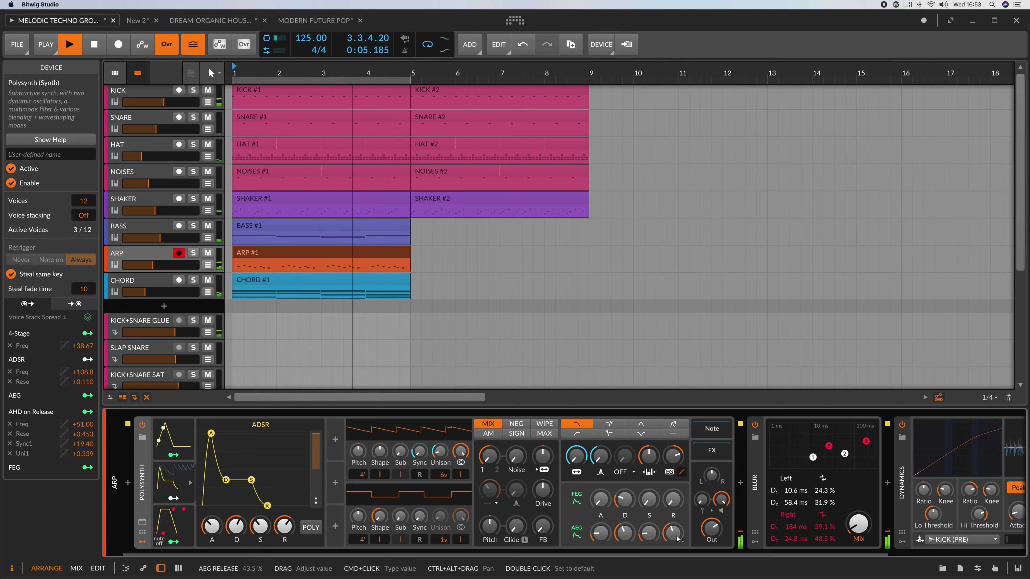
pyautogui.scroll(-2, 678, 537)
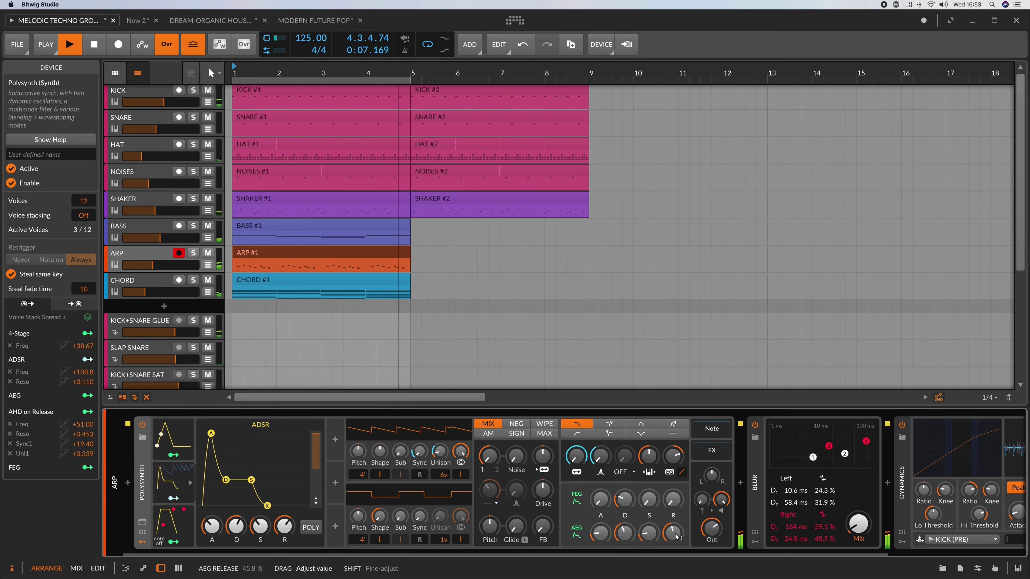